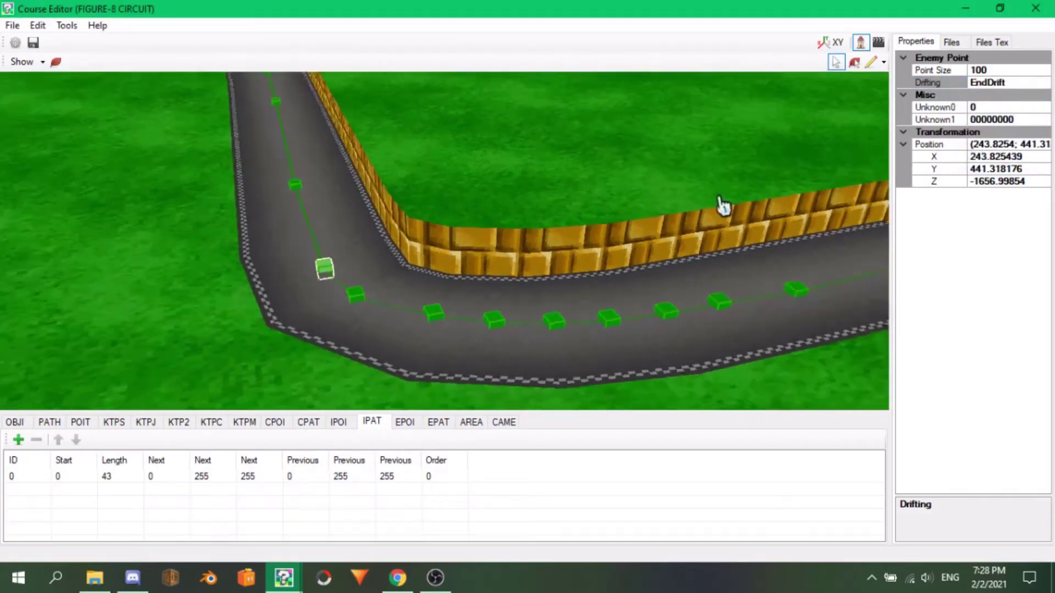
right_click_drag(271, 160, 413, 258)
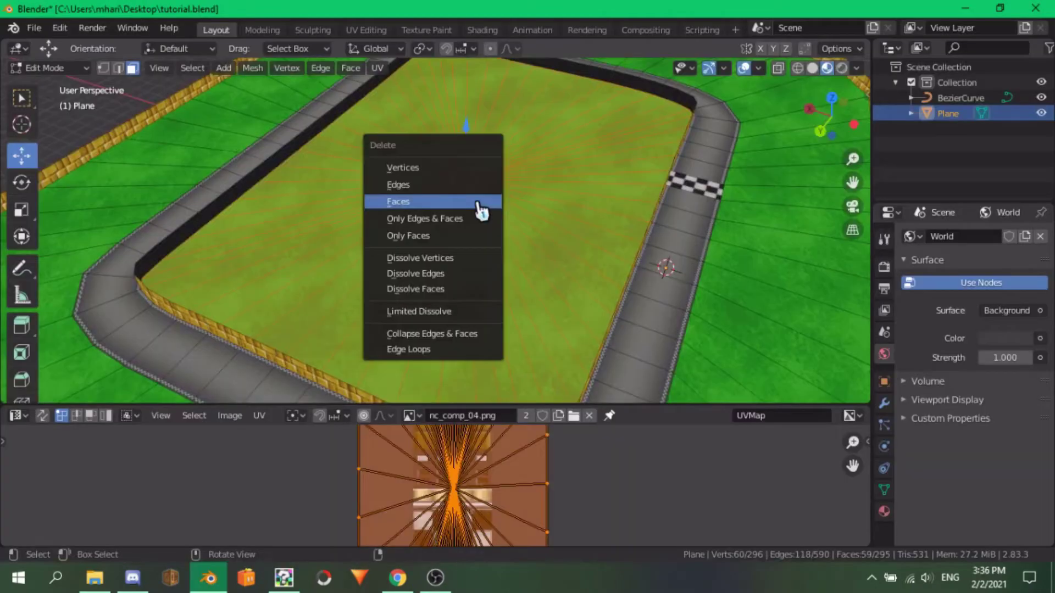
left_click(483, 205)
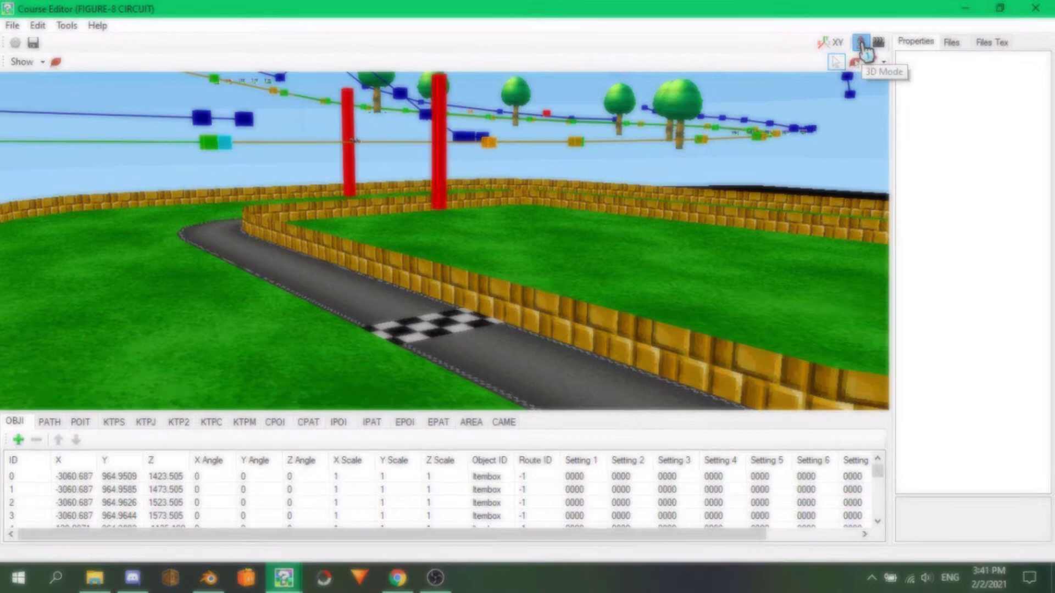
left_click(861, 44)
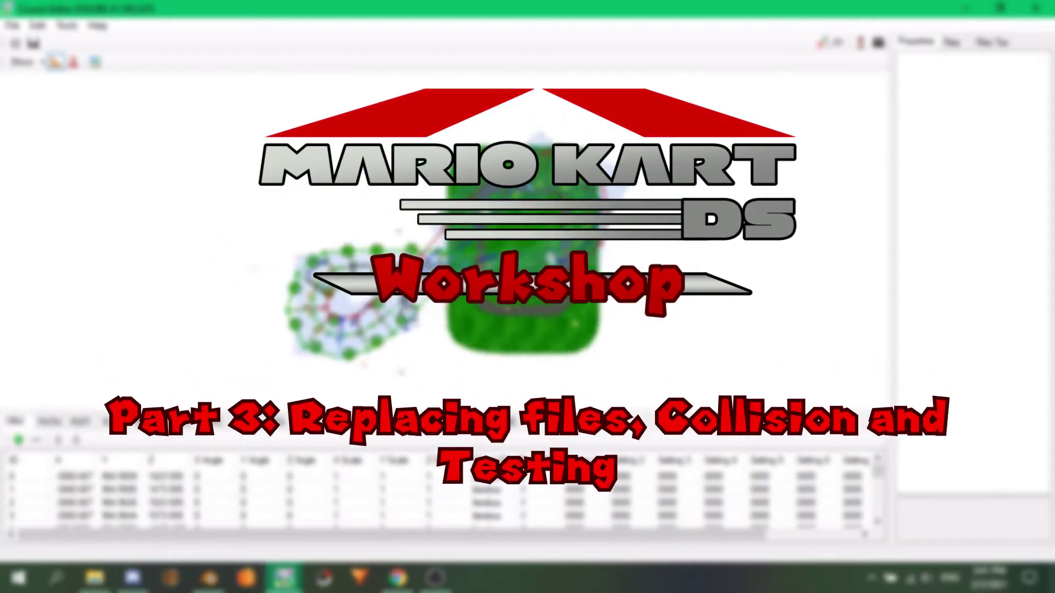
scroll(406, 341, "up", 2)
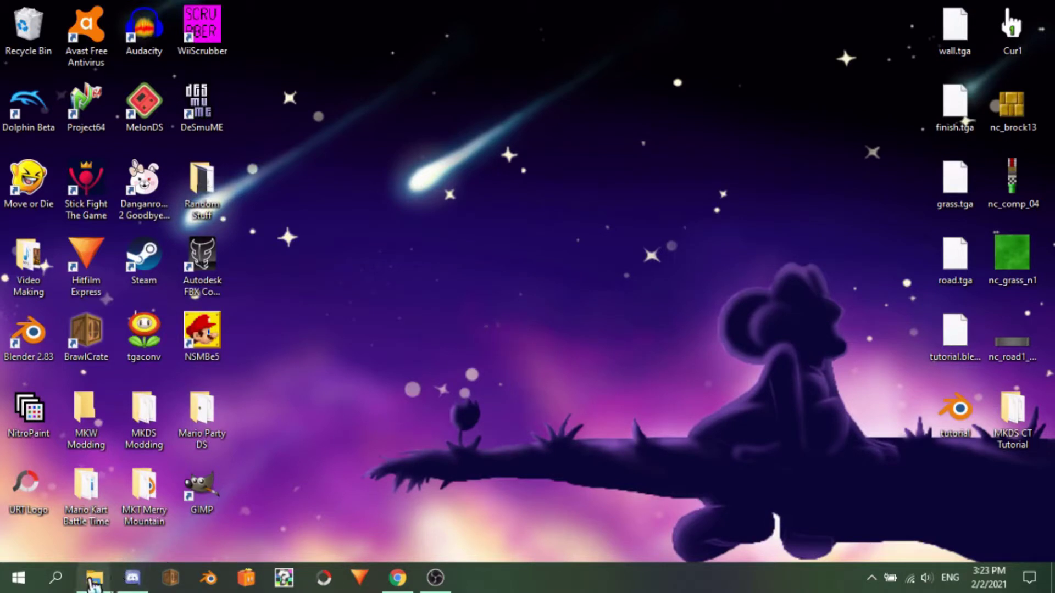
Step: Bring up the imd2nsbmd folder window and, in the MKDS CT Tutorial window beside it, open the data > data > Course folder
mouse_move(92, 583)
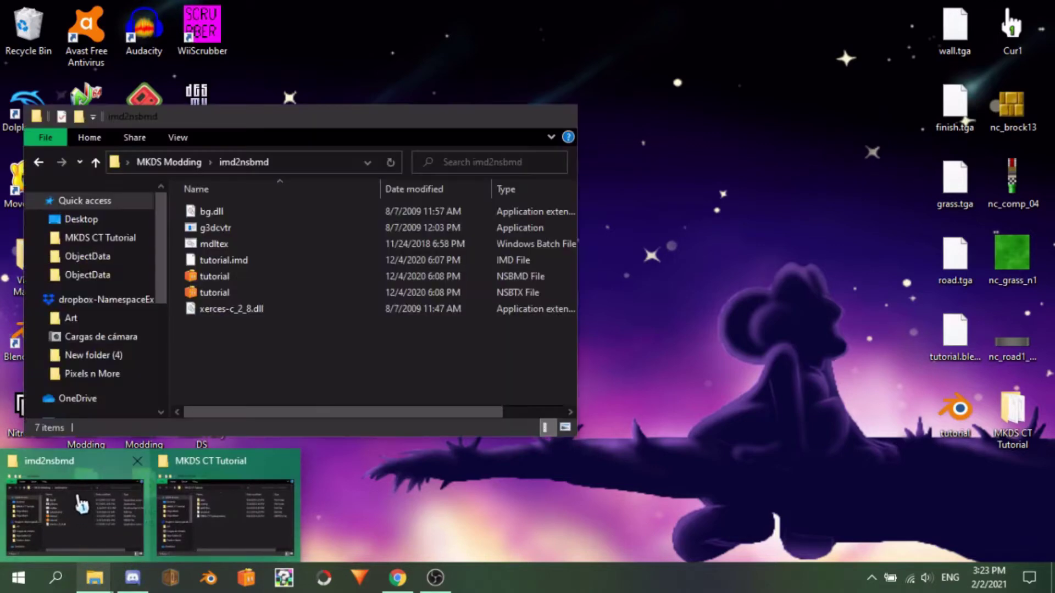
left_click(79, 500)
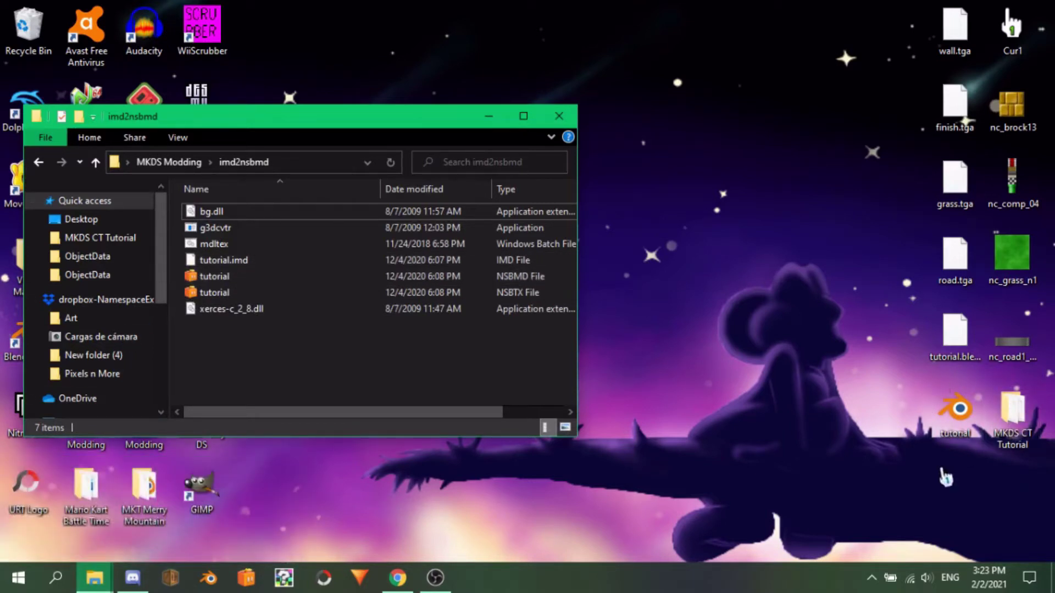
mouse_move(95, 578)
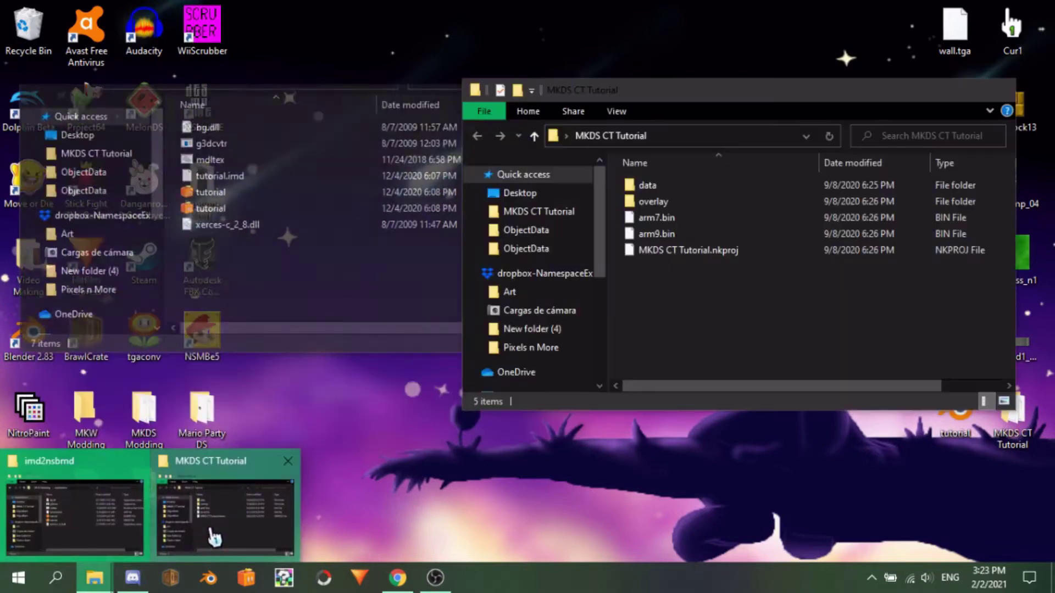
left_click(199, 541)
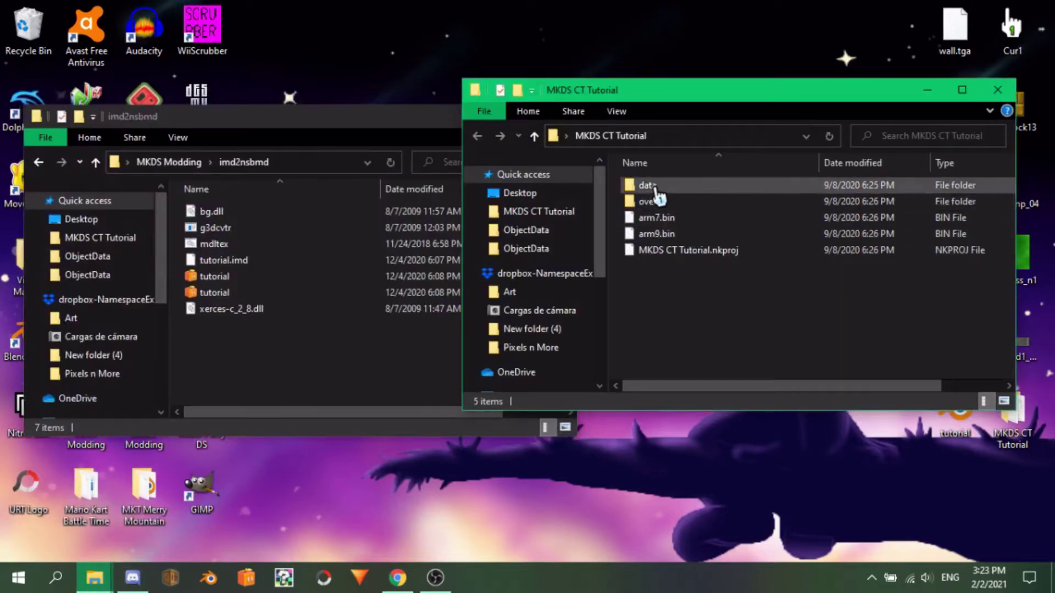
double_click(647, 185)
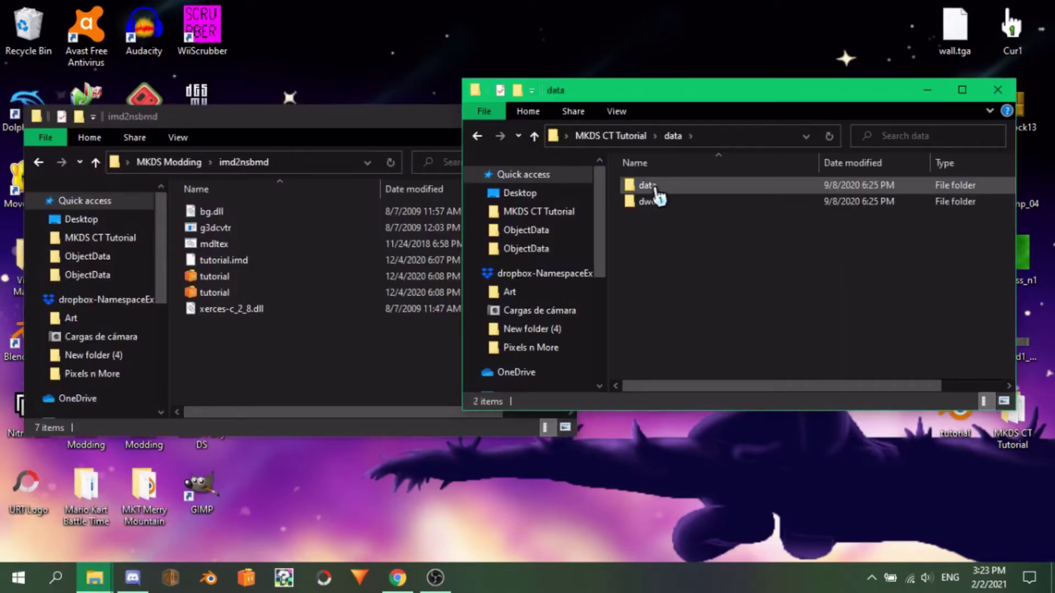
double_click(648, 187)
left_click(679, 303)
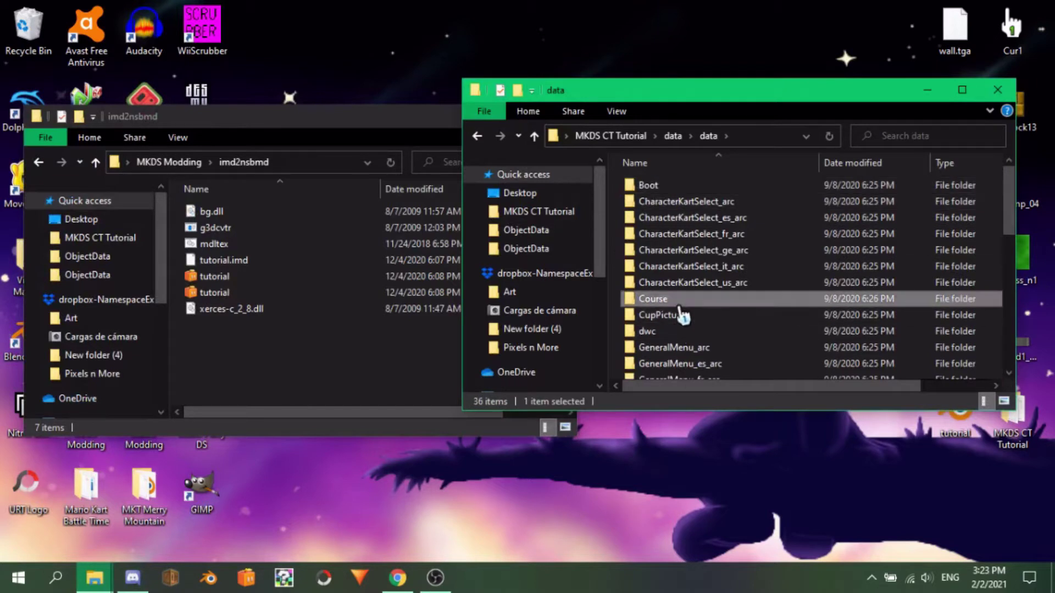
double_click(679, 303)
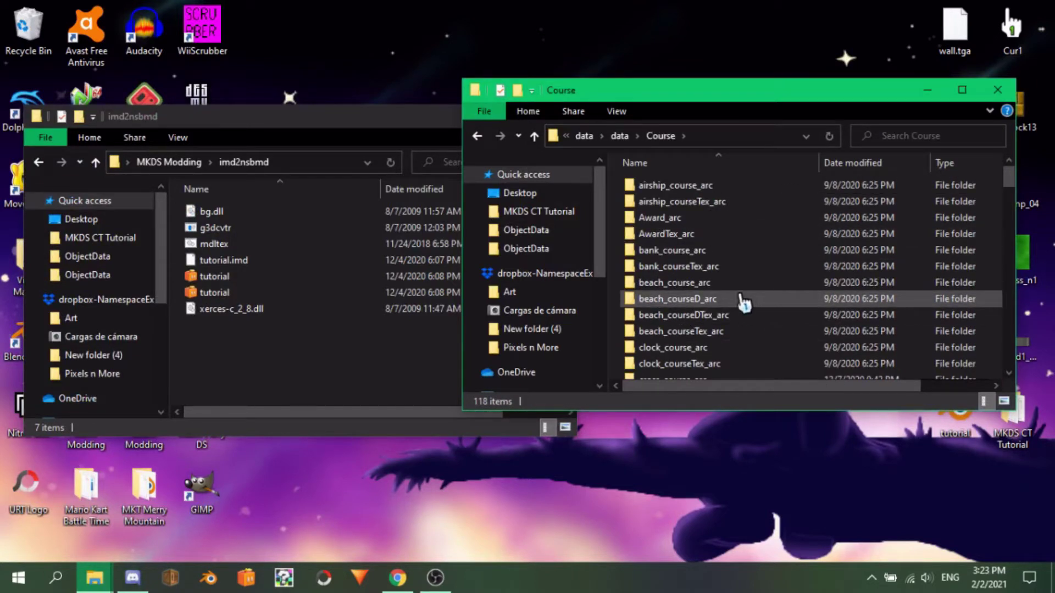
Step: Find the cross_course_arc folder among the course folders and open it
scroll(744, 300, "down", 7)
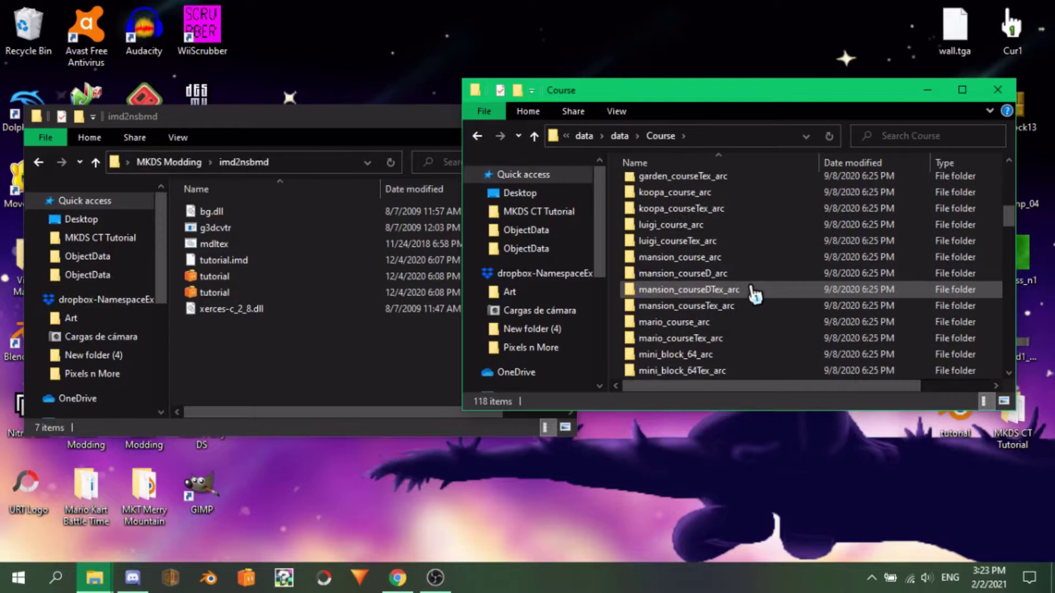
scroll(754, 295, "down", 4)
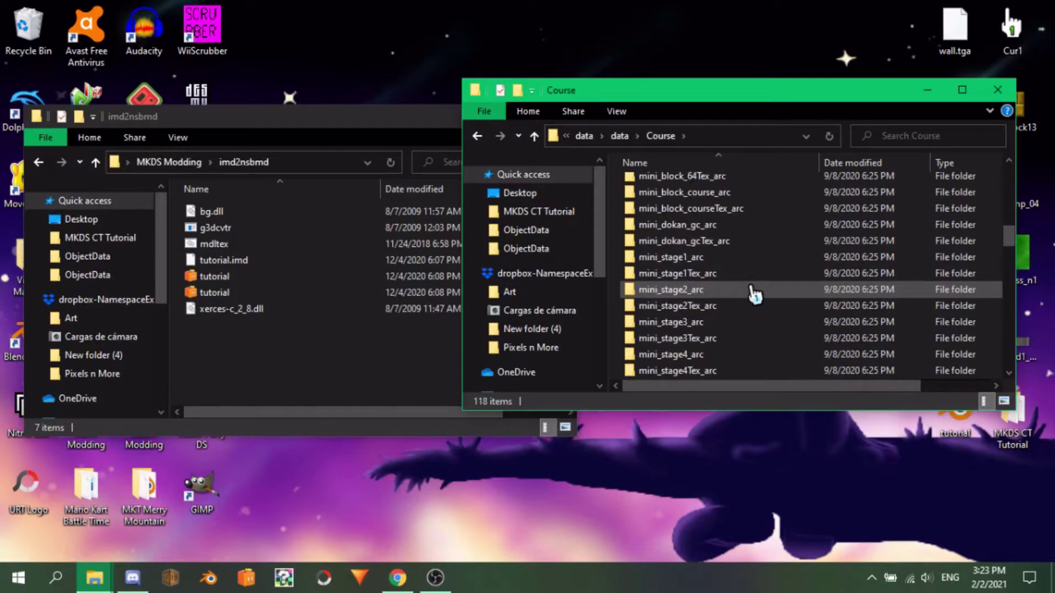
scroll(754, 295, "down", 1)
scroll(755, 294, "up", 8)
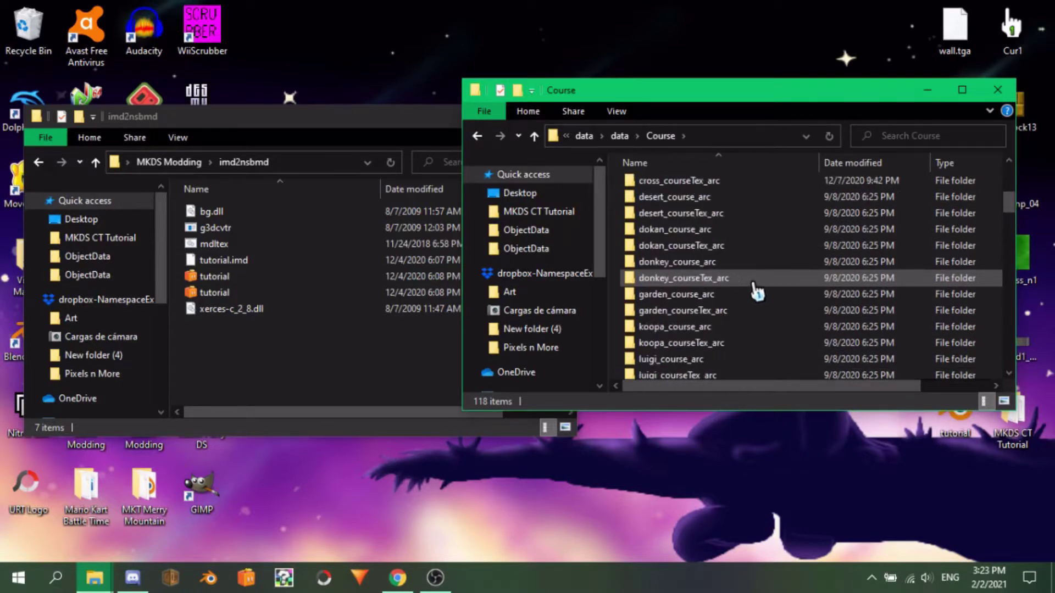
scroll(756, 290, "down", 2)
scroll(756, 291, "up", 5)
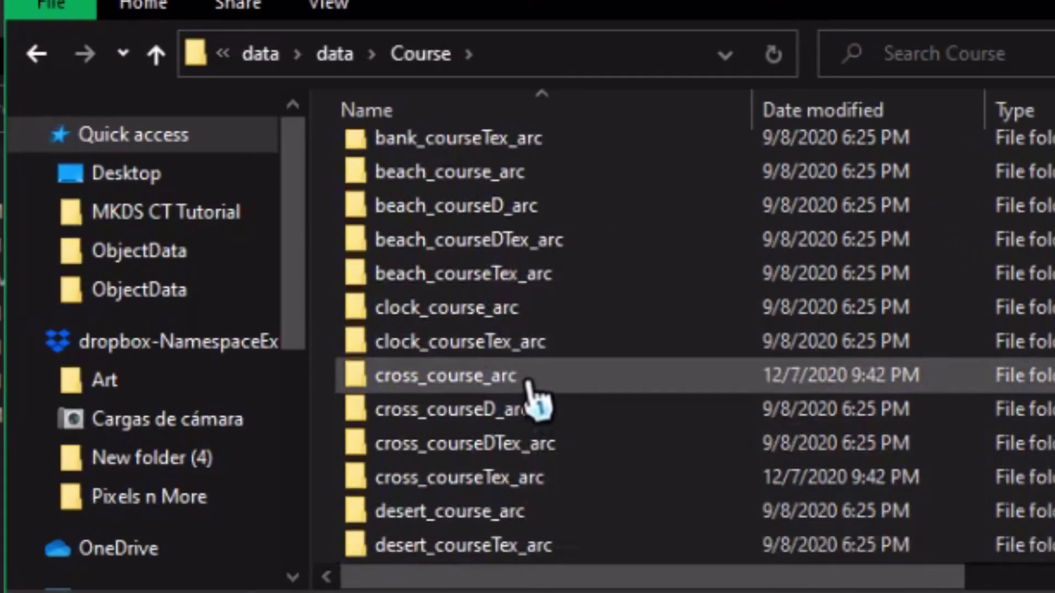
left_click(547, 384)
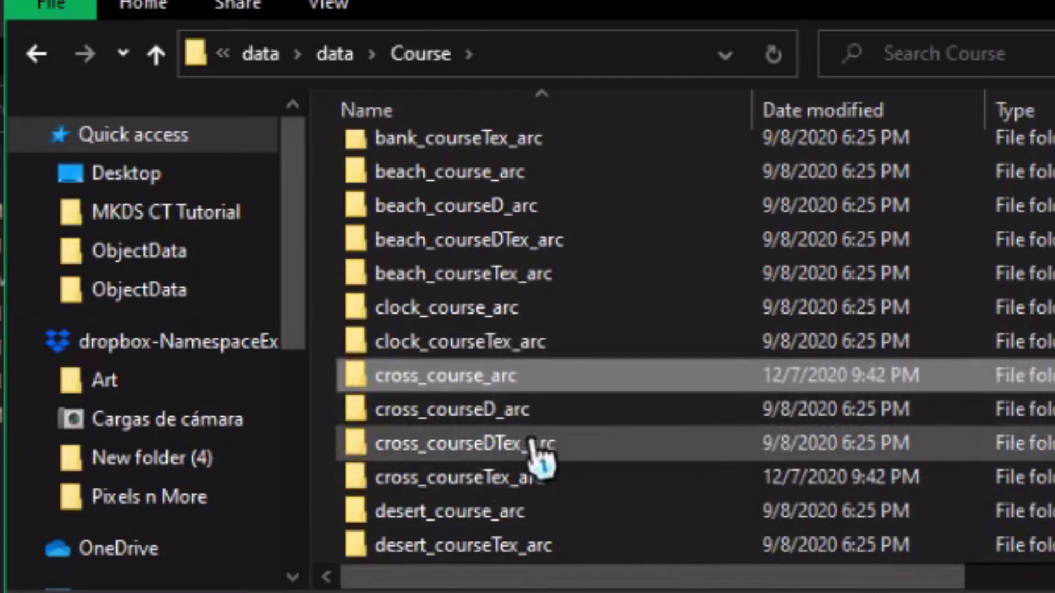
left_click(486, 409)
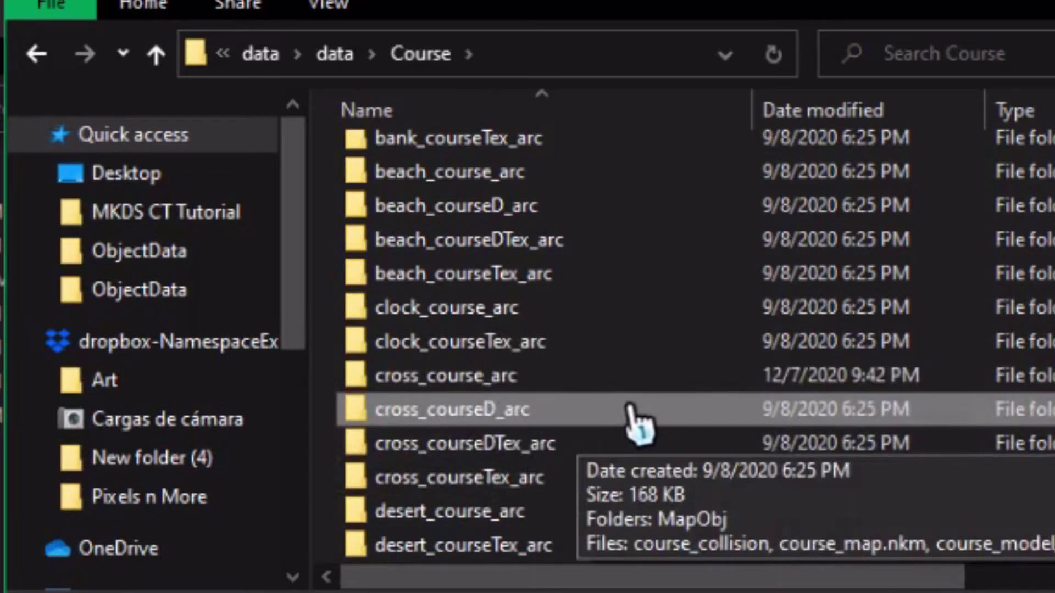
double_click(632, 376)
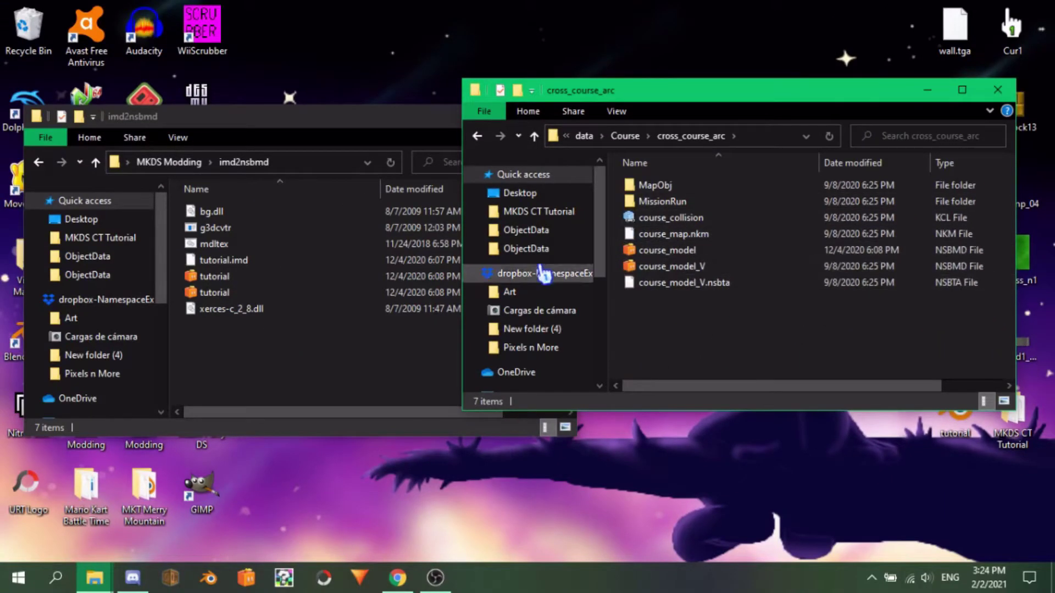
Step: Rename the tutorial NSBMD file to course_model and move it into cross_course_arc, replacing the existing file
left_click(245, 276)
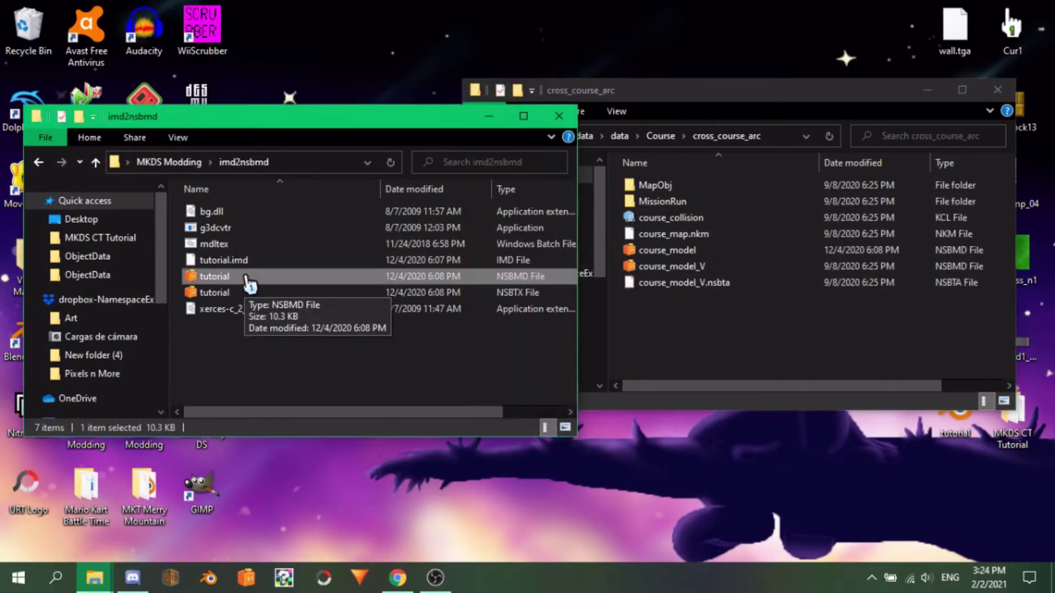
right_click(248, 278)
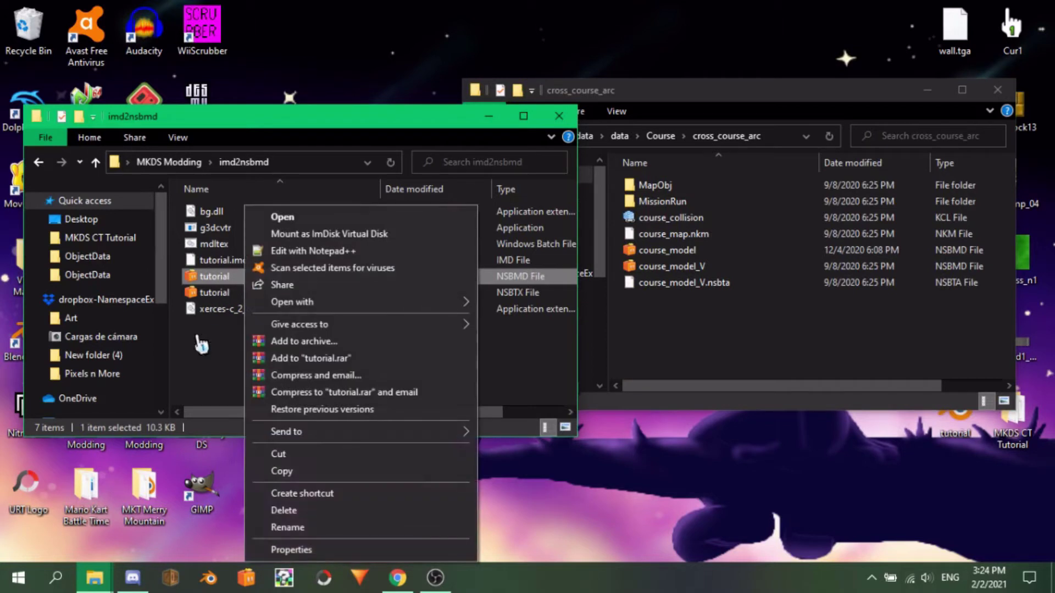
left_click(295, 529)
type("course")
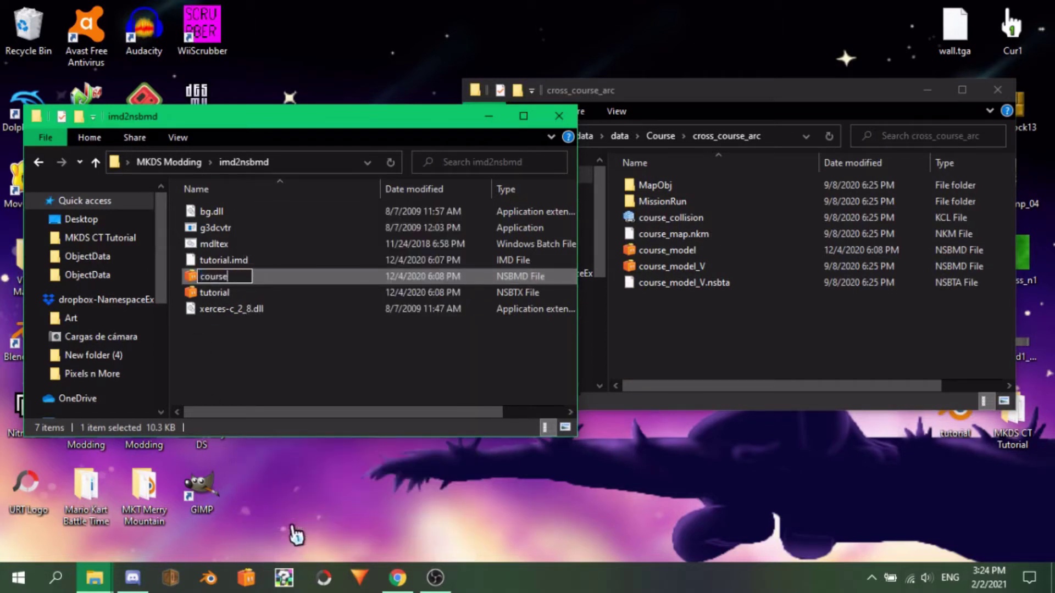
type("_model")
key("BackSpace")
type("el")
key("Return")
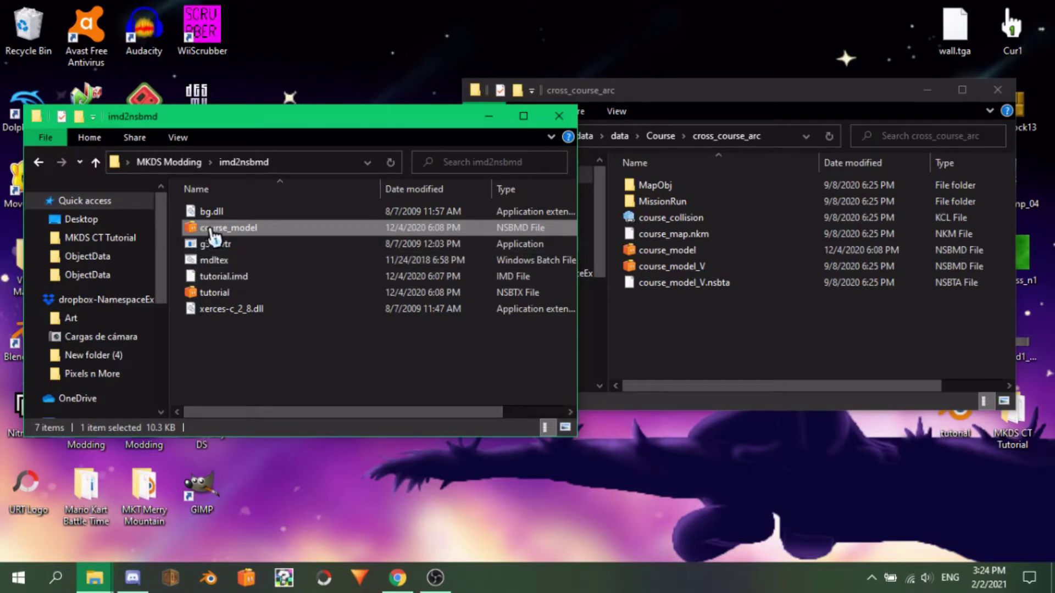
left_click_drag(212, 236, 751, 309)
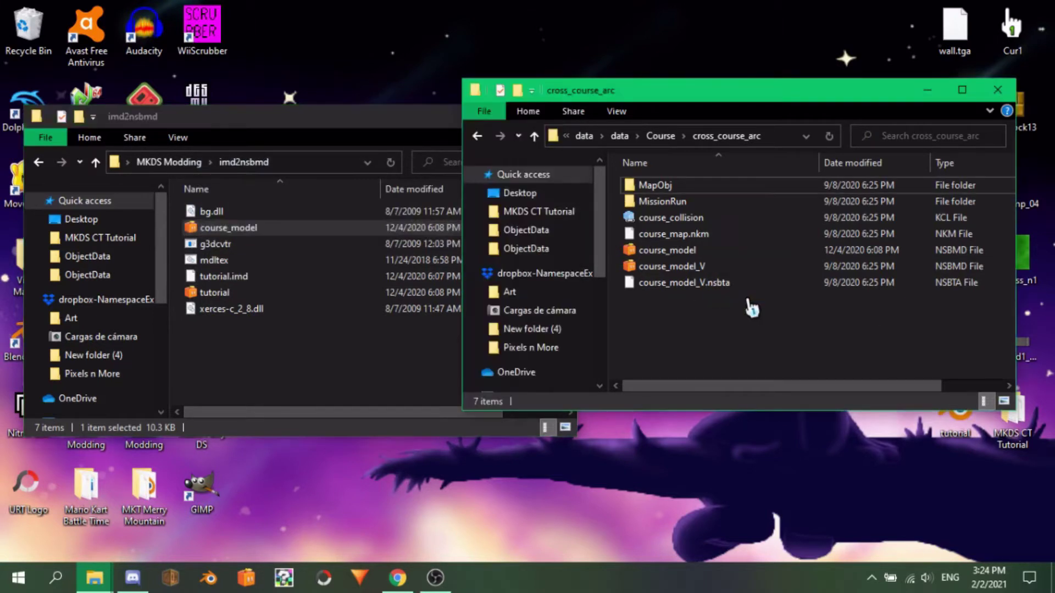
left_click(475, 180)
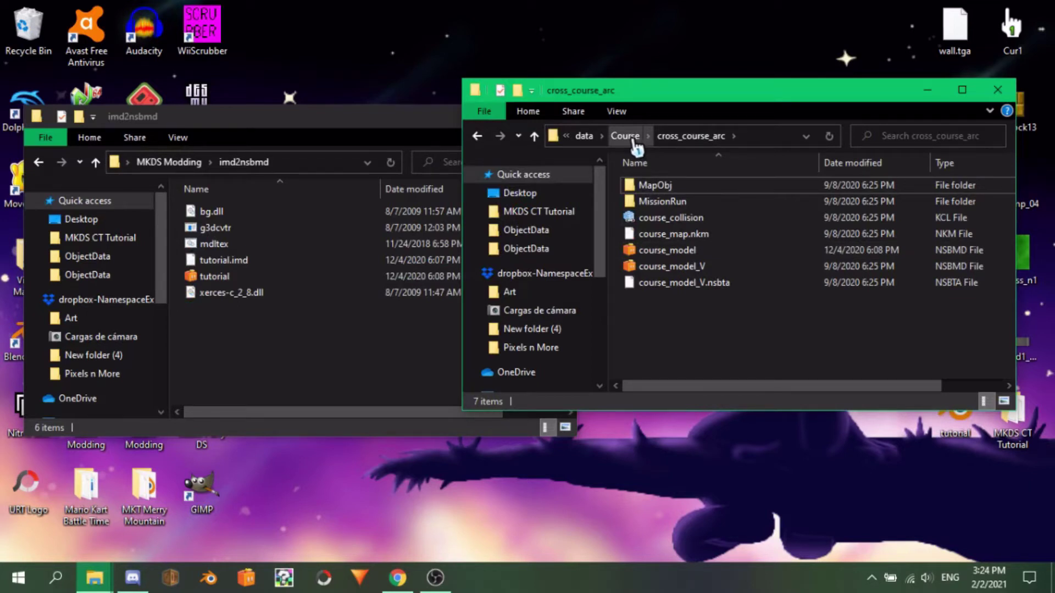
Step: Return to the Course folder and open the cross_courseTex_arc folder
left_click(632, 139)
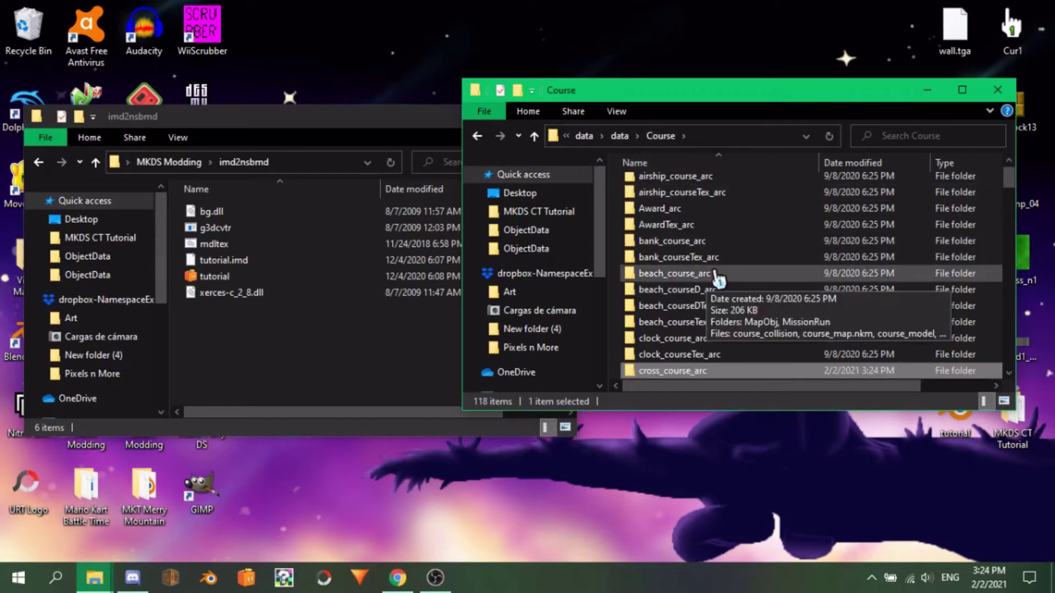
scroll(719, 280, "down", 1)
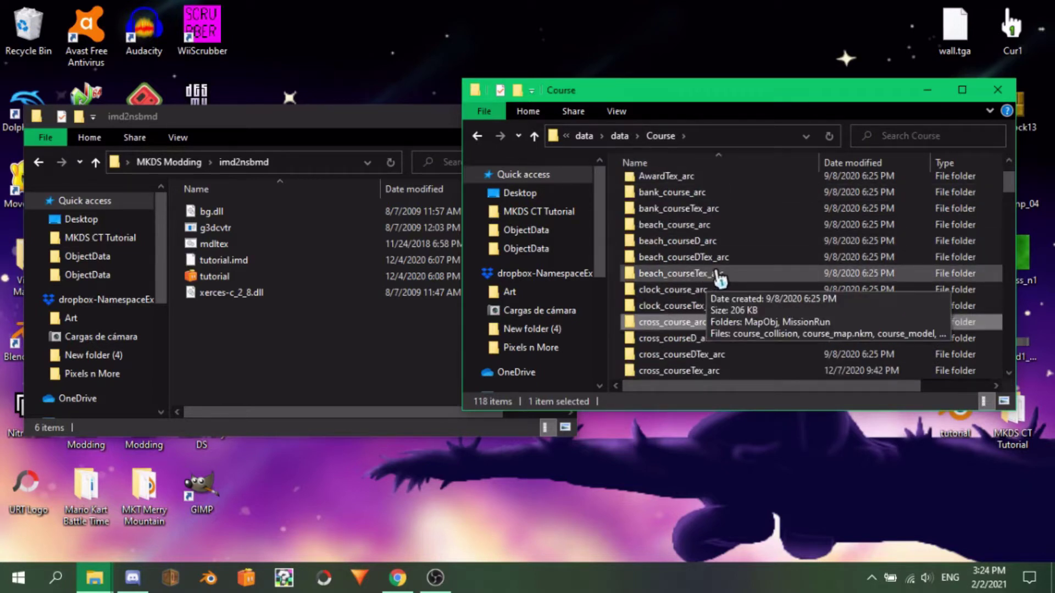
scroll(718, 280, "down", 1)
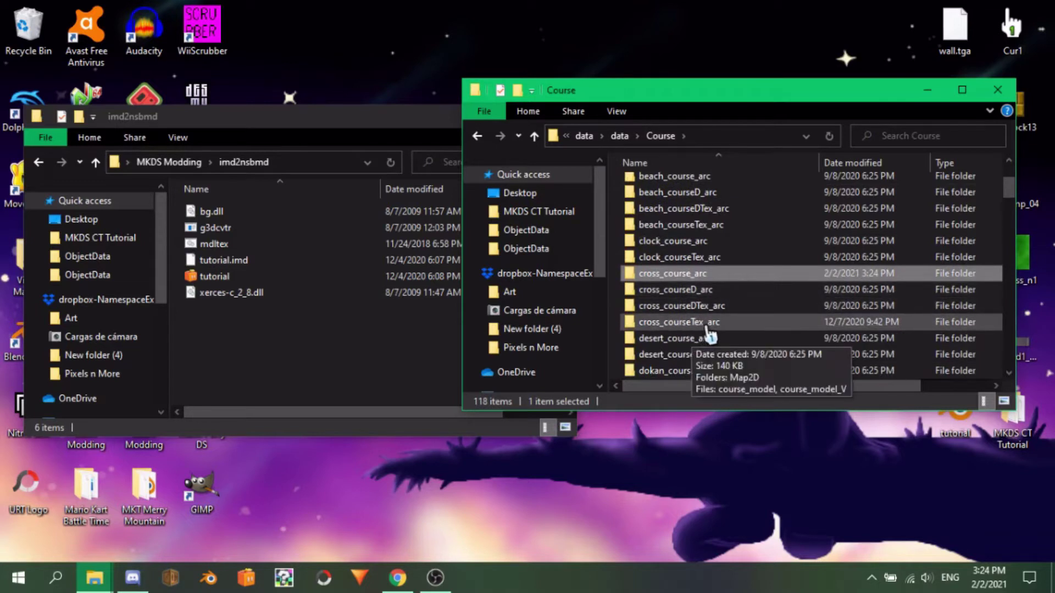
double_click(695, 323)
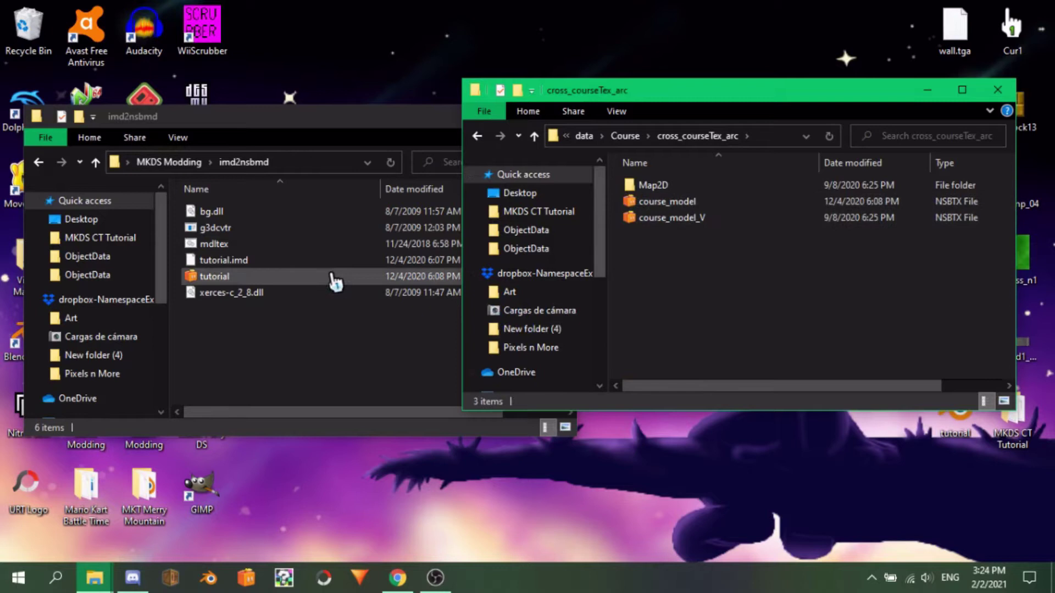
Step: Rename the tutorial NSBTX file to course_model and move it into cross_courseTex_arc, replacing the existing file
right_click(222, 280)
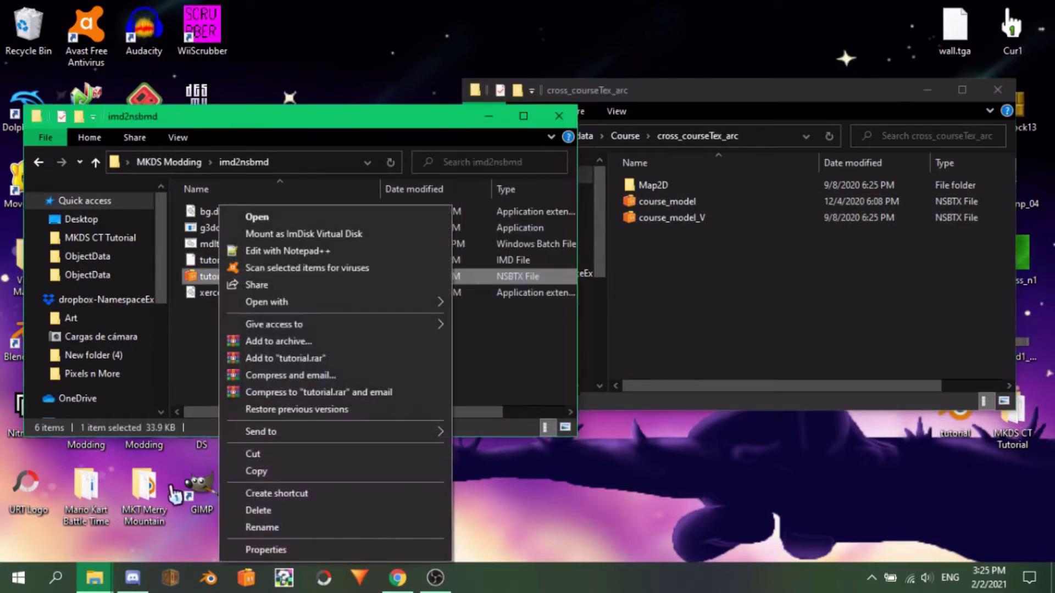
left_click(254, 526)
type("cor")
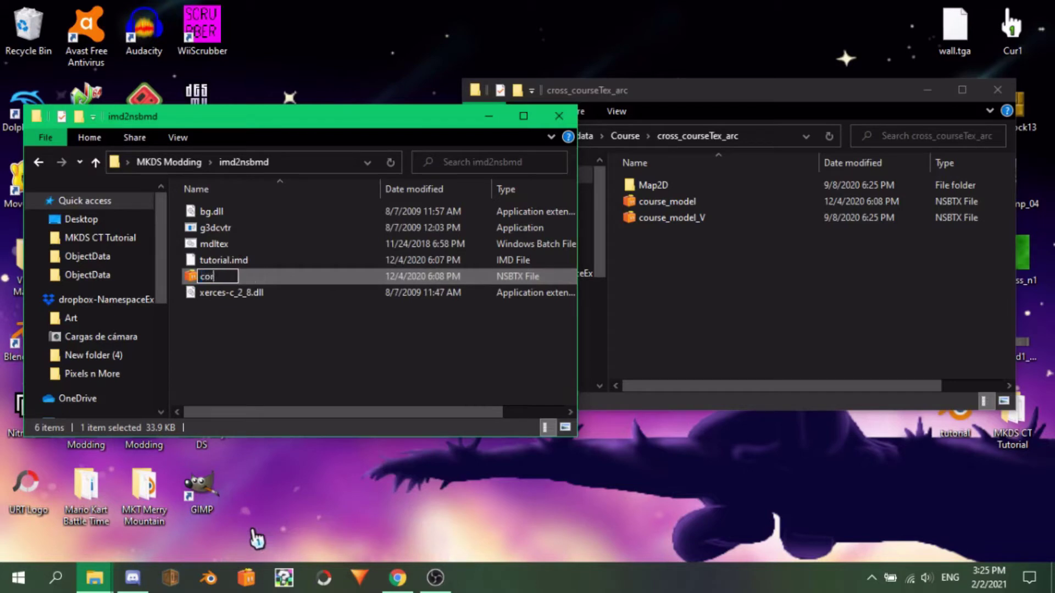
type("urse_model")
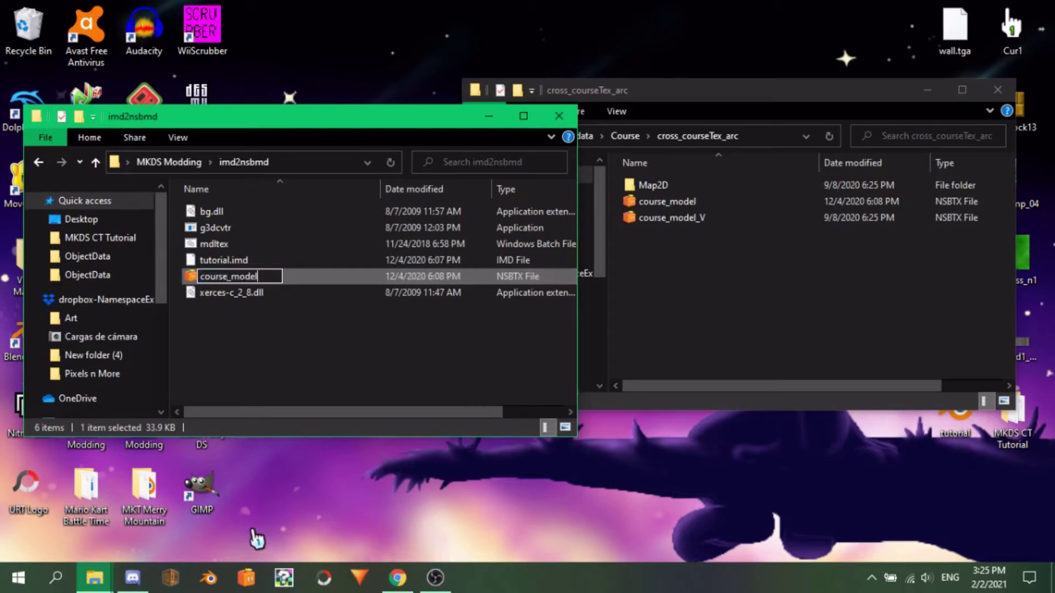
key("Return")
left_click_drag(287, 228, 813, 233)
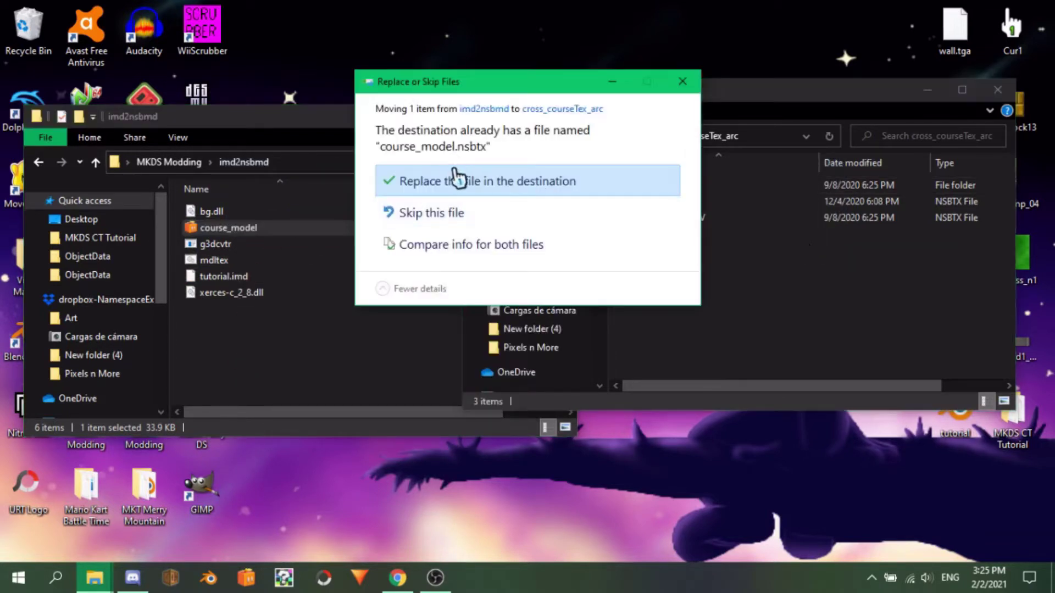
left_click(451, 178)
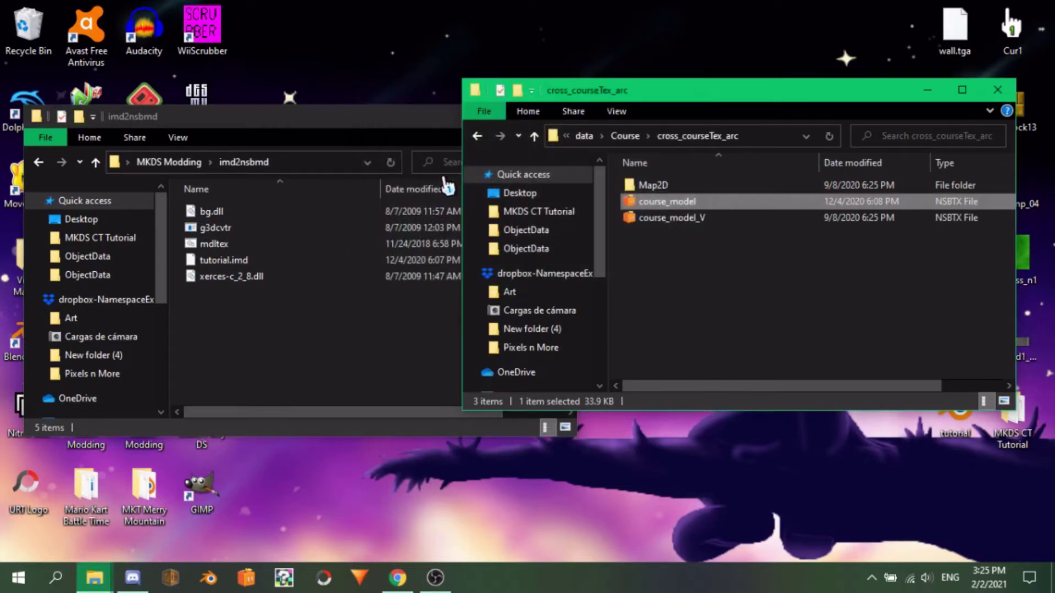
Step: Switch to Mario Kart Toolbox with the MARIO KART DS project and maximize its window
left_click_drag(387, 124, 388, 107)
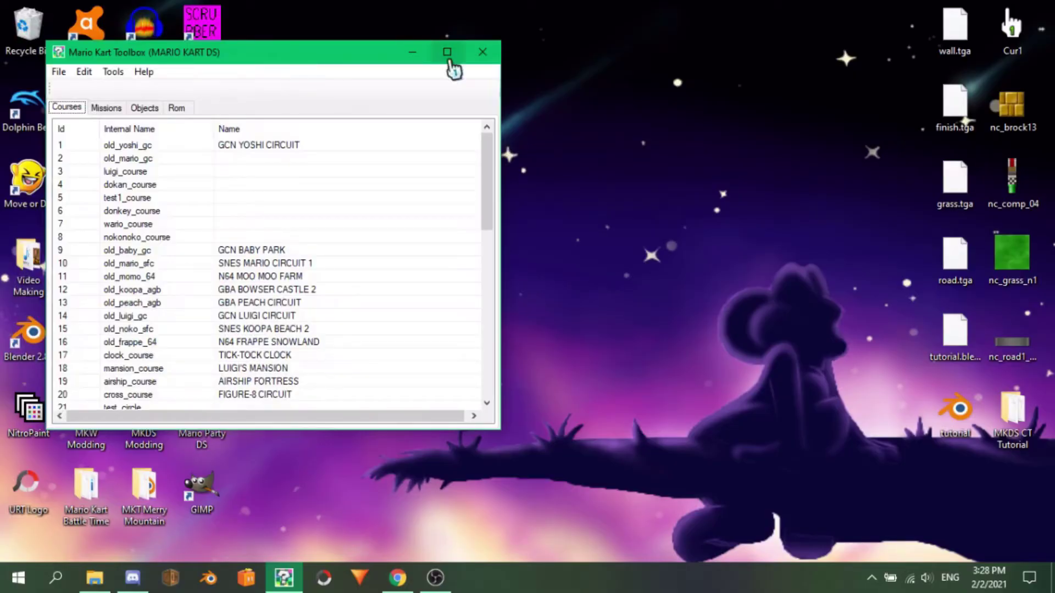
left_click(450, 61)
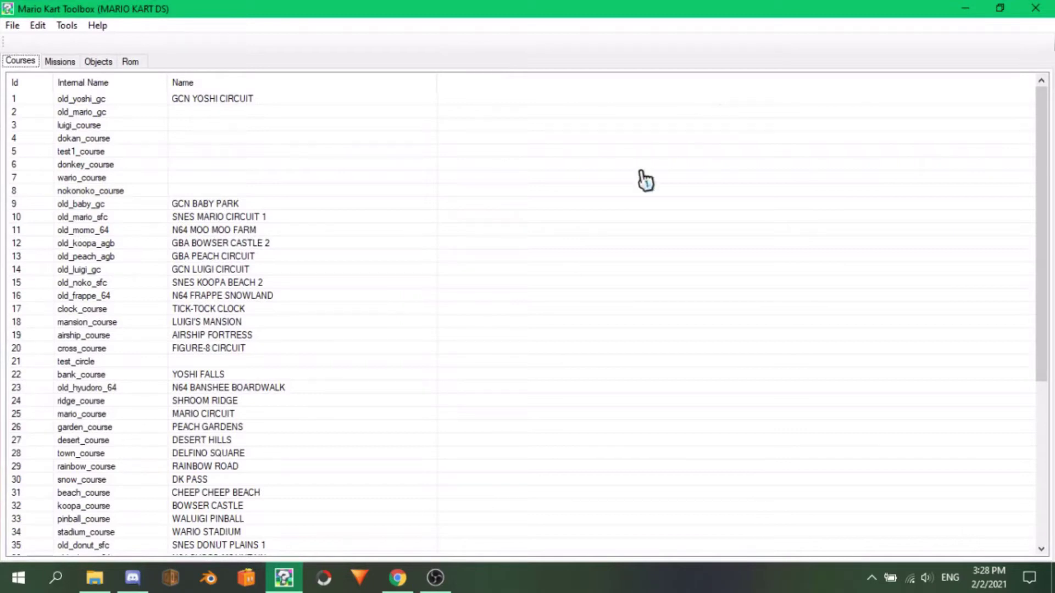
Step: Look through the course list and the Rom, Missions and Objects sections of the project, ending back at the courses
scroll(579, 235, "down", 5)
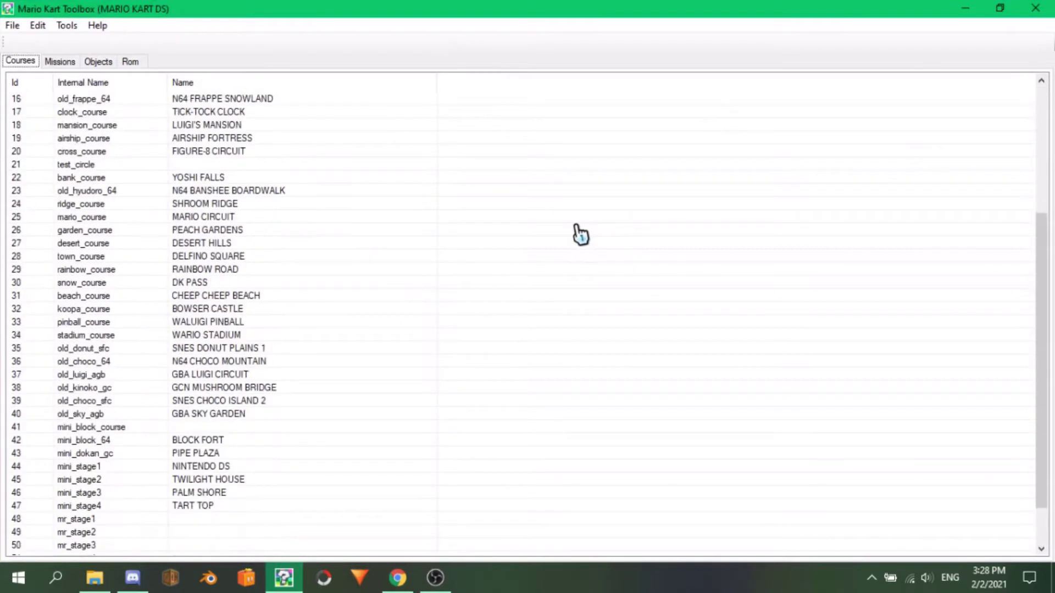
scroll(577, 235, "up", 5)
left_click(131, 62)
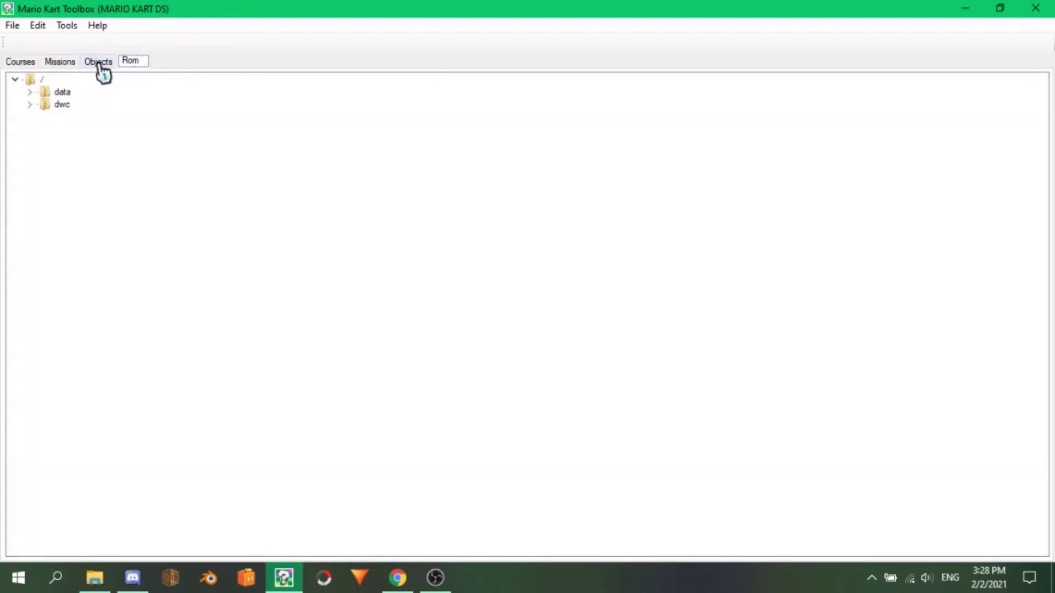
left_click(65, 62)
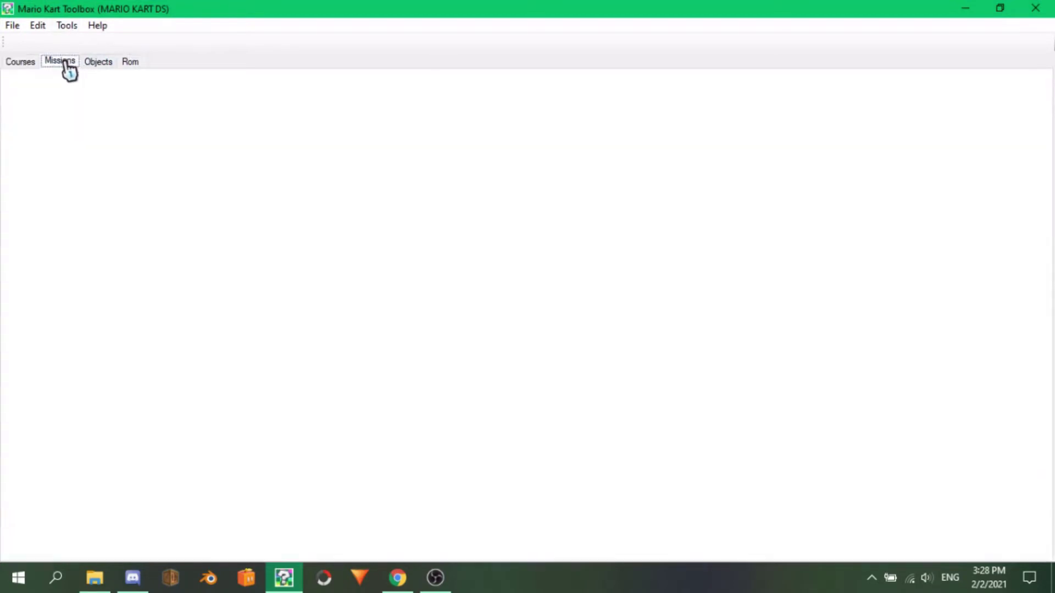
left_click(105, 63)
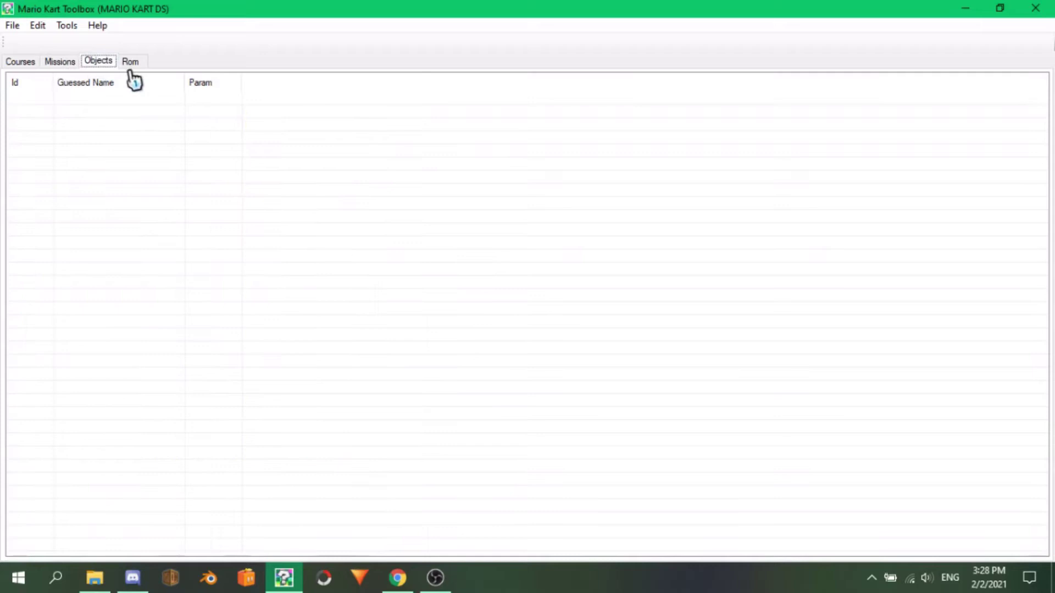
left_click(21, 64)
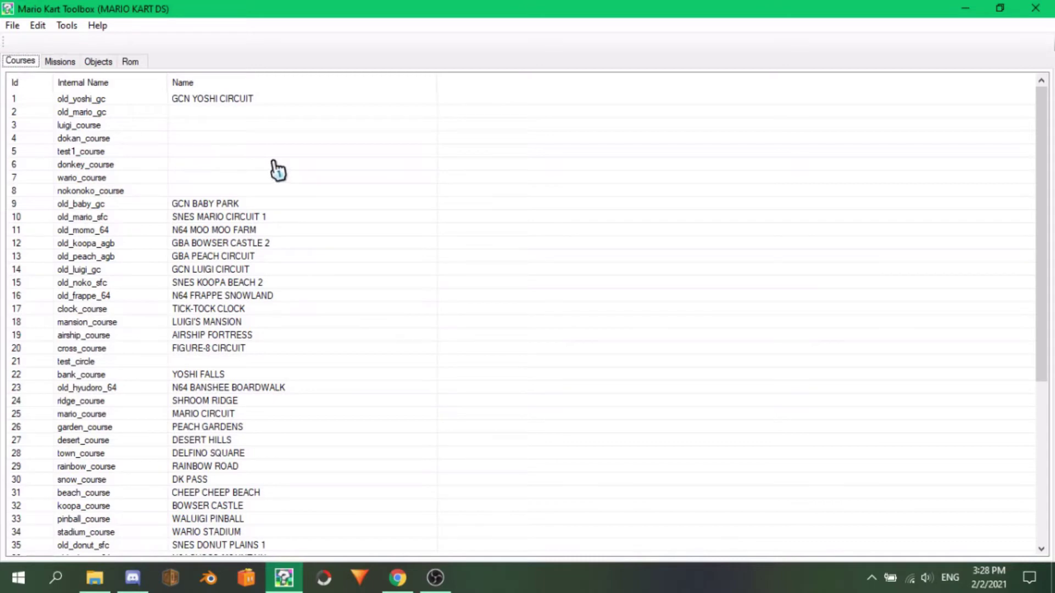
scroll(278, 170, "down", 6)
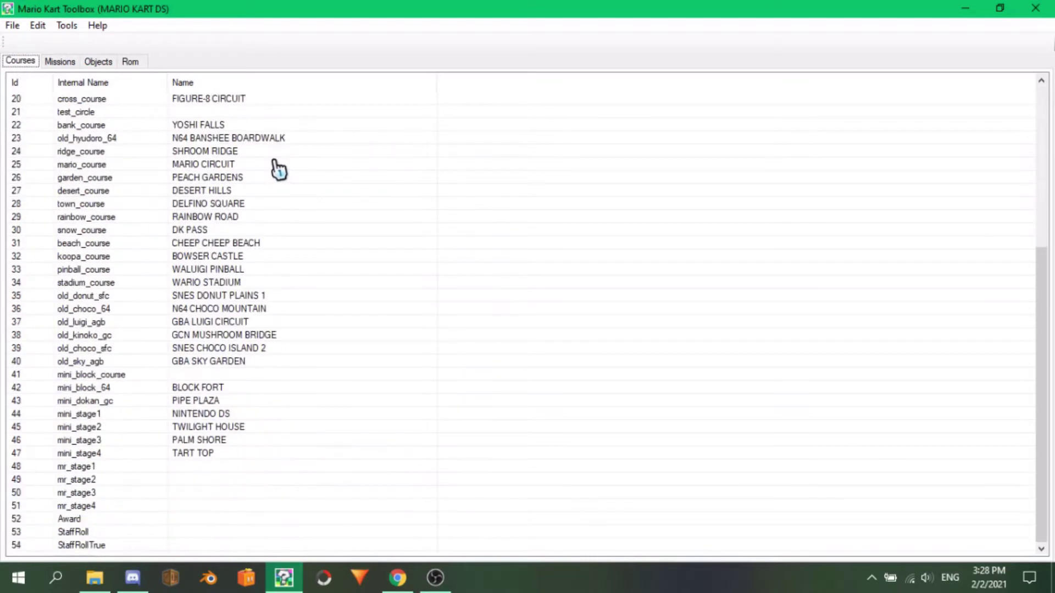
scroll(279, 171, "up", 5)
scroll(313, 307, "up", 2)
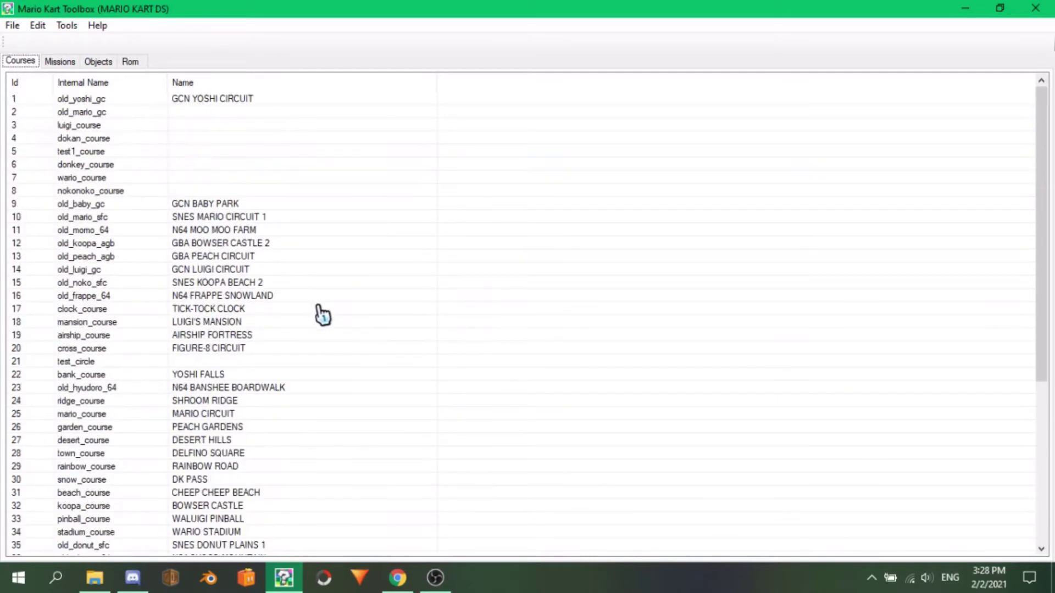
Step: Open GCN YOSHI CIRCUIT in the Course Editor, look around the track, and close the editor
left_click(225, 104)
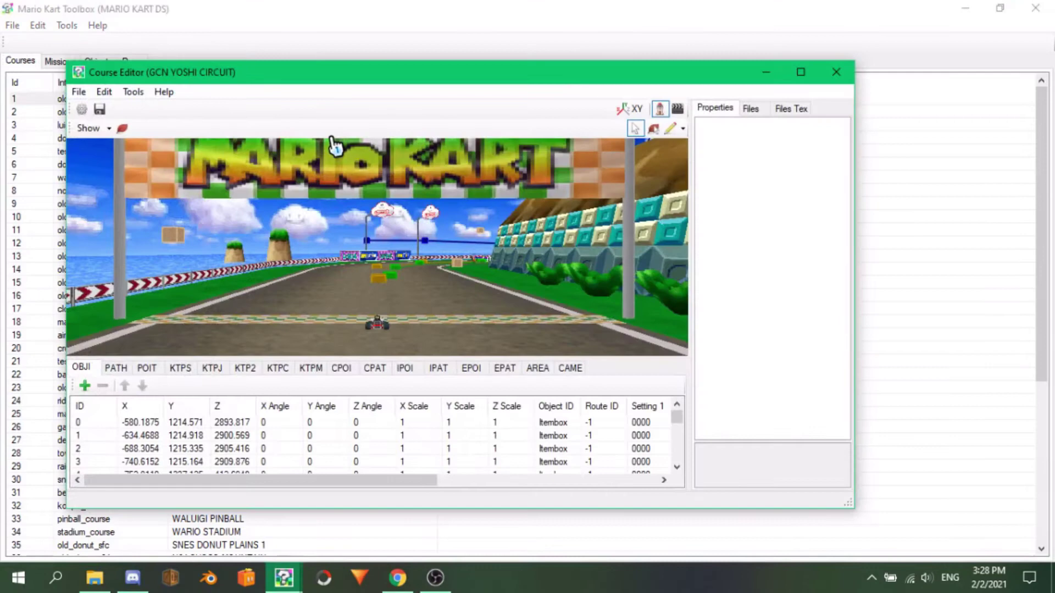
left_click_drag(437, 196, 320, 295)
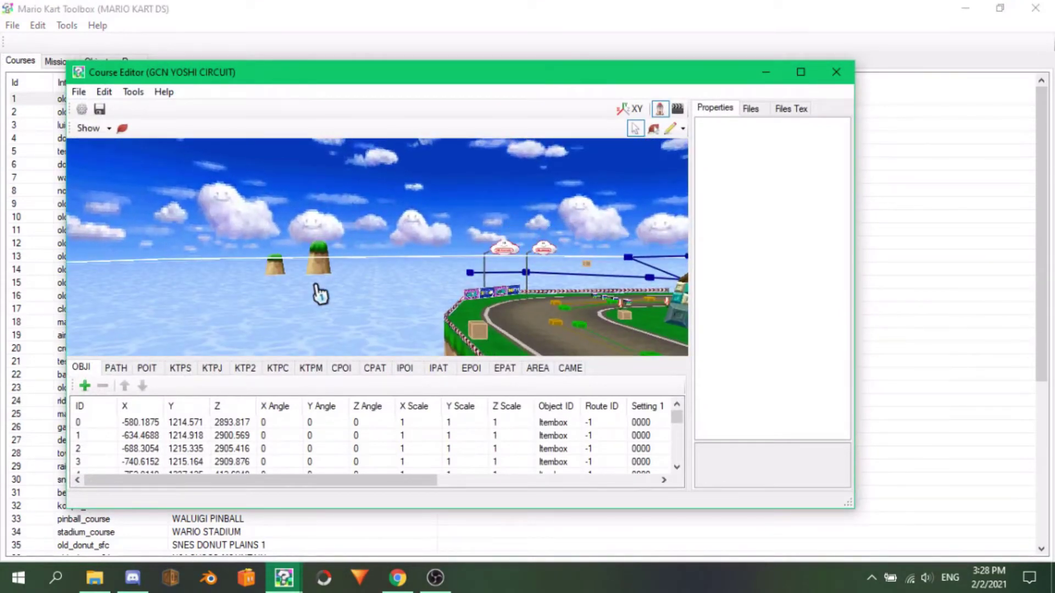
left_click_drag(407, 278, 593, 258)
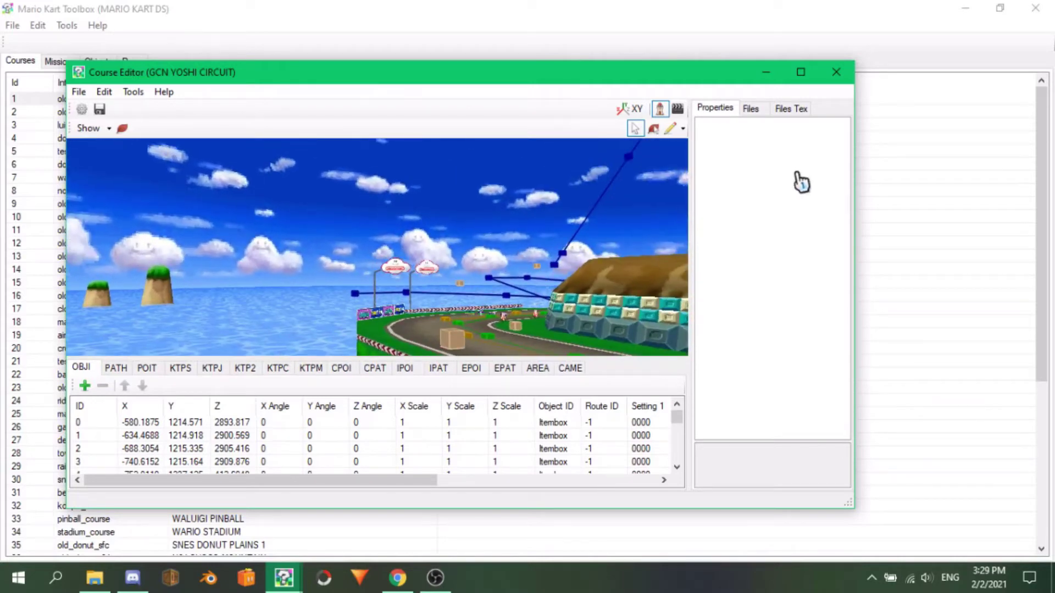
left_click(835, 72)
left_click(546, 345)
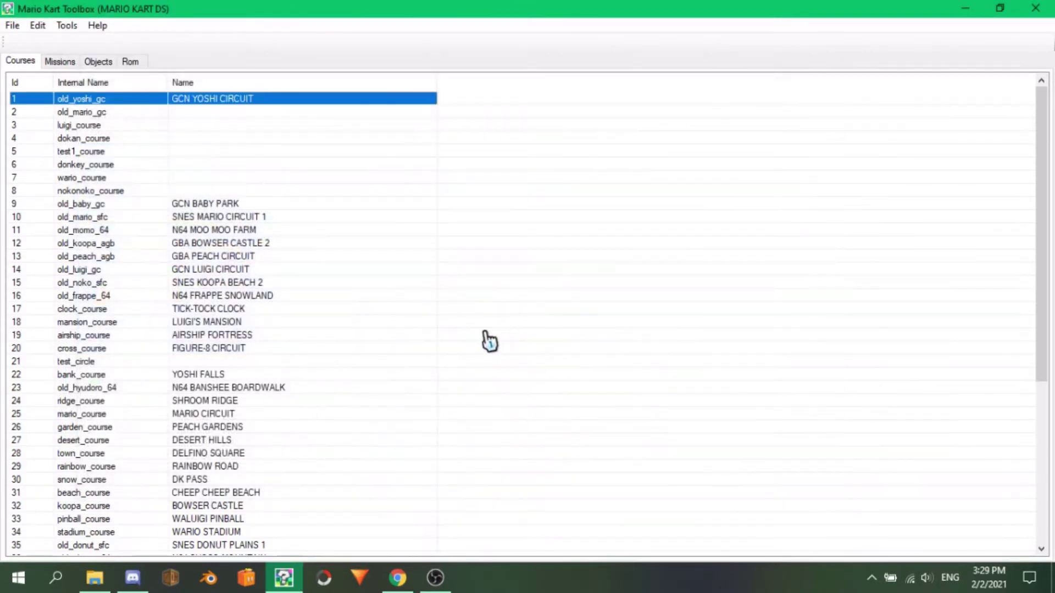
Step: Select the FIGURE-8 CIRCUIT course in the course list
left_click(250, 350)
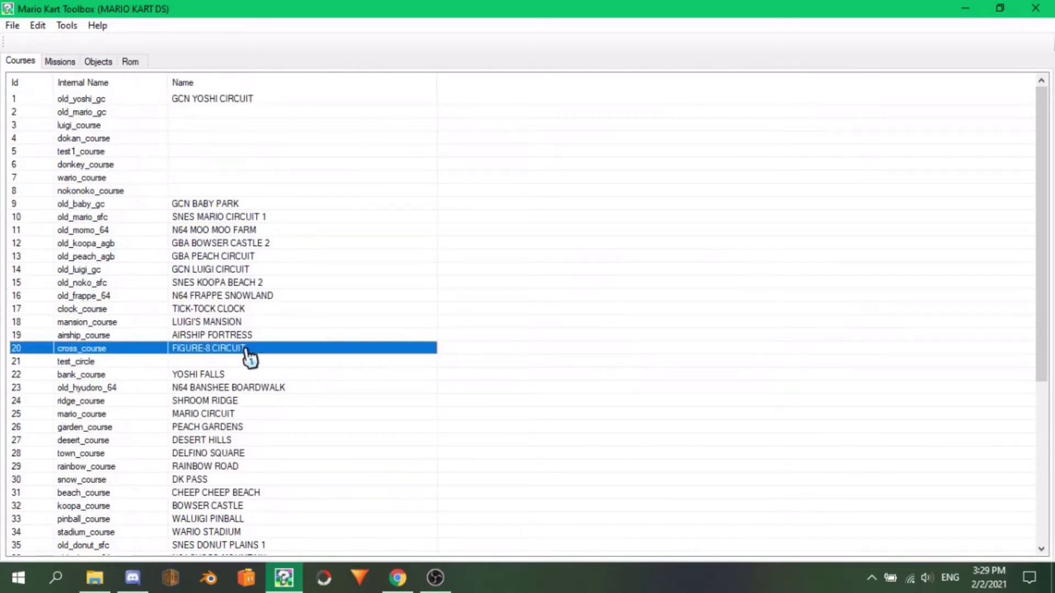
double_click(250, 350)
left_click_drag(560, 210, 334, 349)
Step: Browse the mission list with its levels, courses and descriptions
left_click(60, 61)
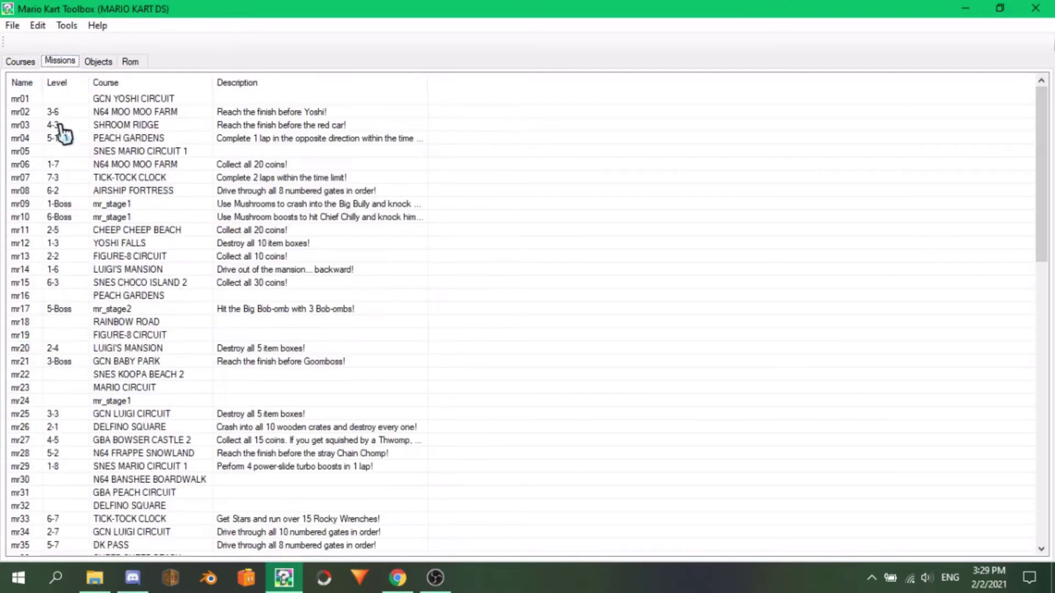
scroll(281, 187, "down", 5)
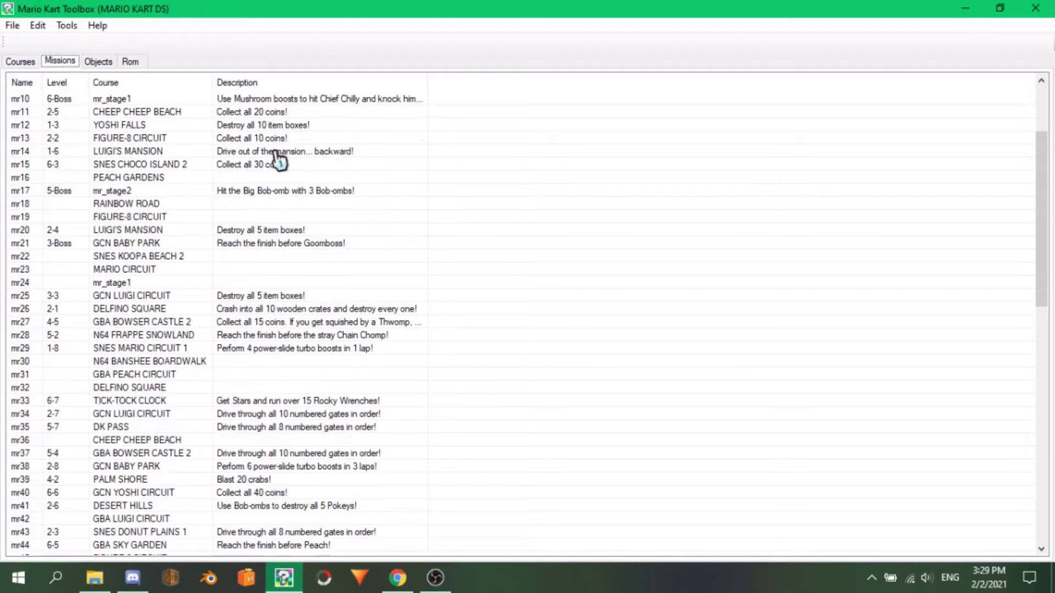
scroll(270, 217, "down", 14)
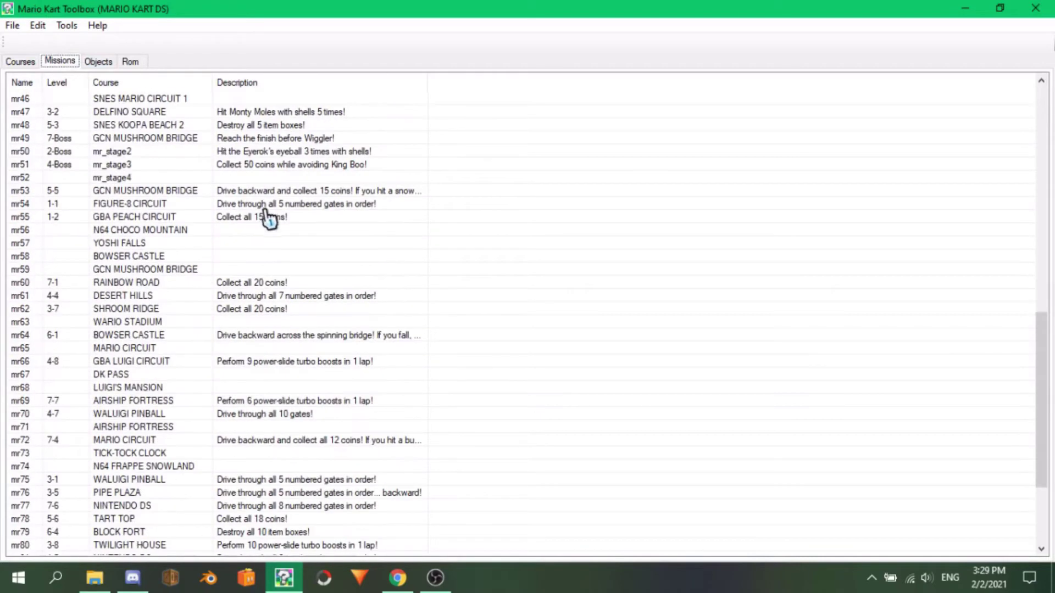
scroll(287, 341, "up", 15)
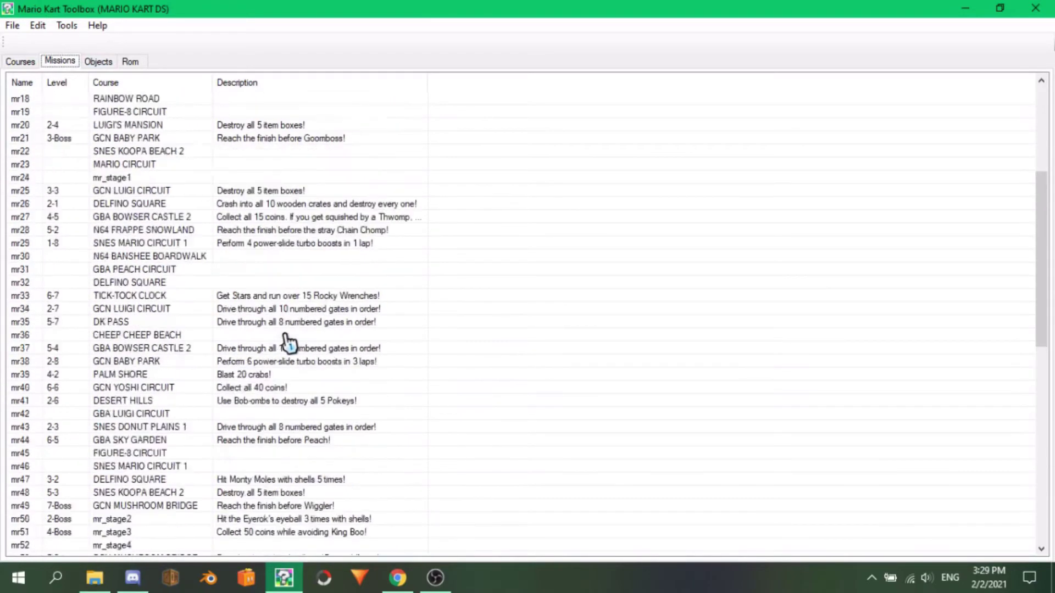
Step: Open mission mr12 on YOSHI FALLS in the Course Editor for a look, and close it
left_click(257, 100)
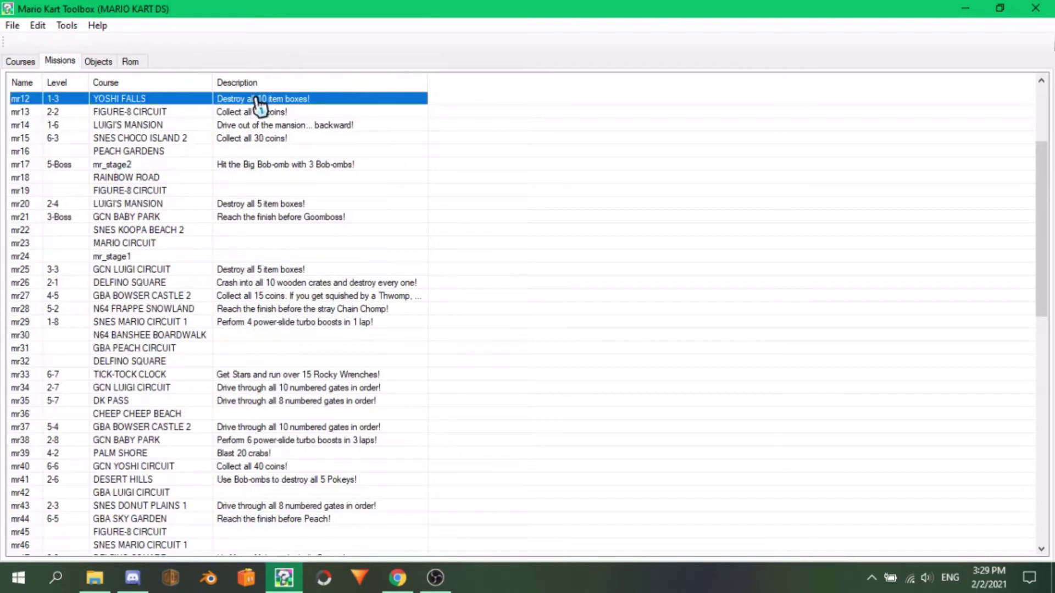
double_click(257, 100)
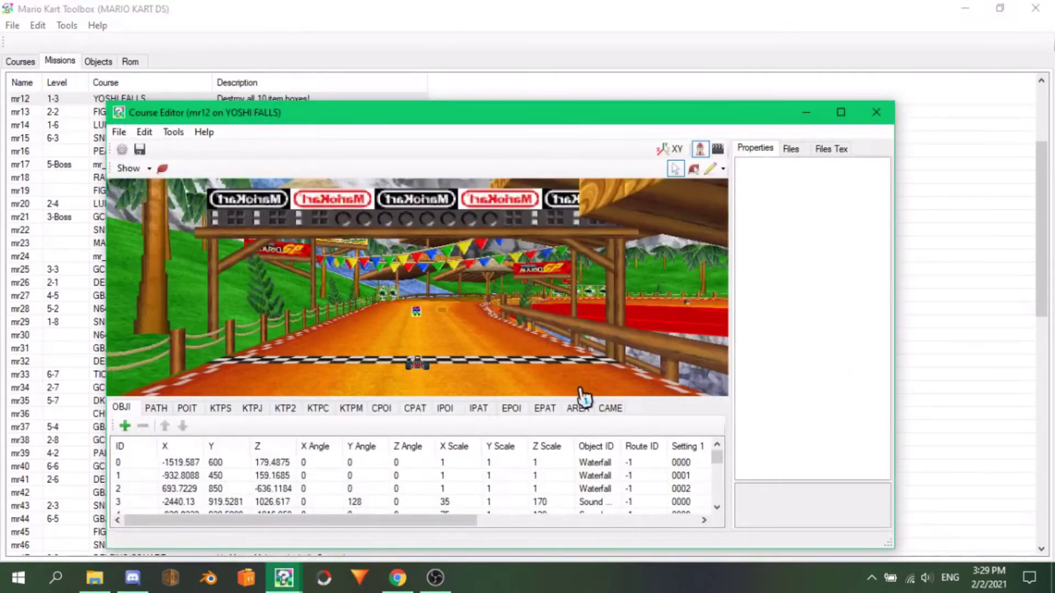
left_click(874, 113)
Step: Review the general settings of mission mr12 and close them without making changes
right_click(230, 101)
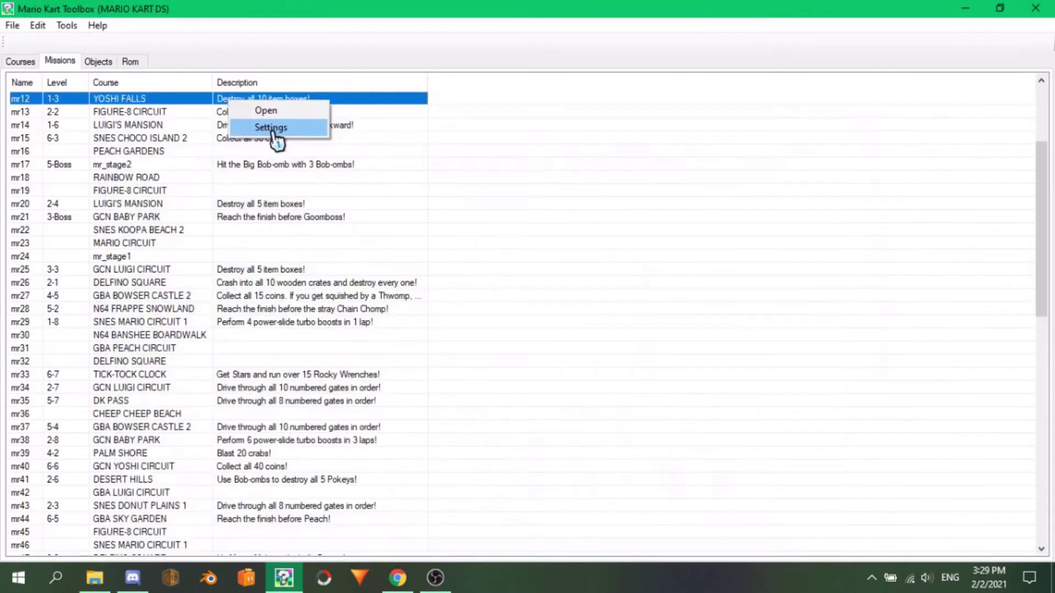
left_click(275, 130)
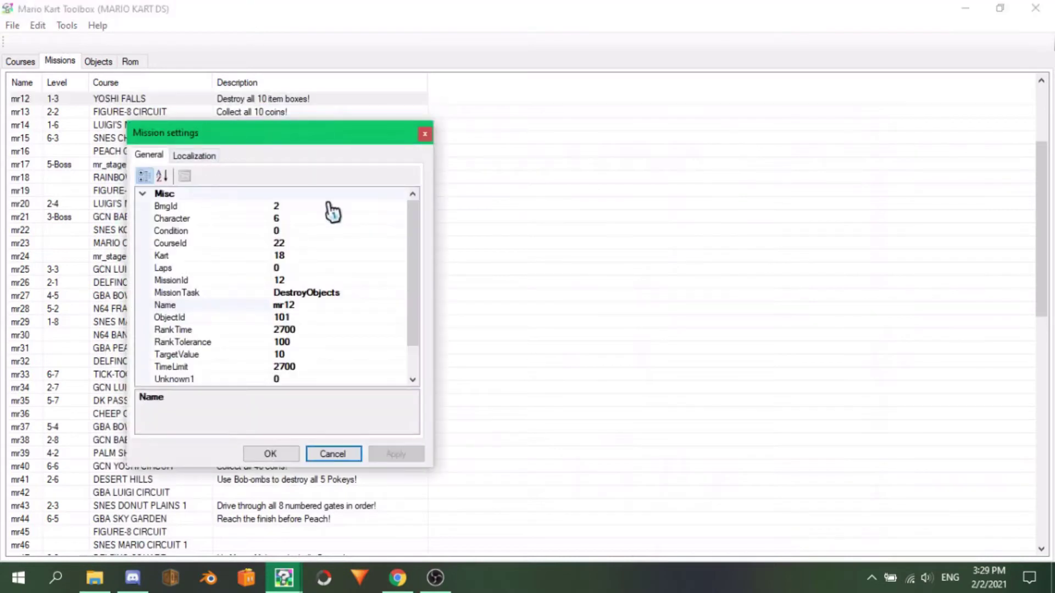
scroll(250, 280, "down", 1)
scroll(308, 302, "up", 1)
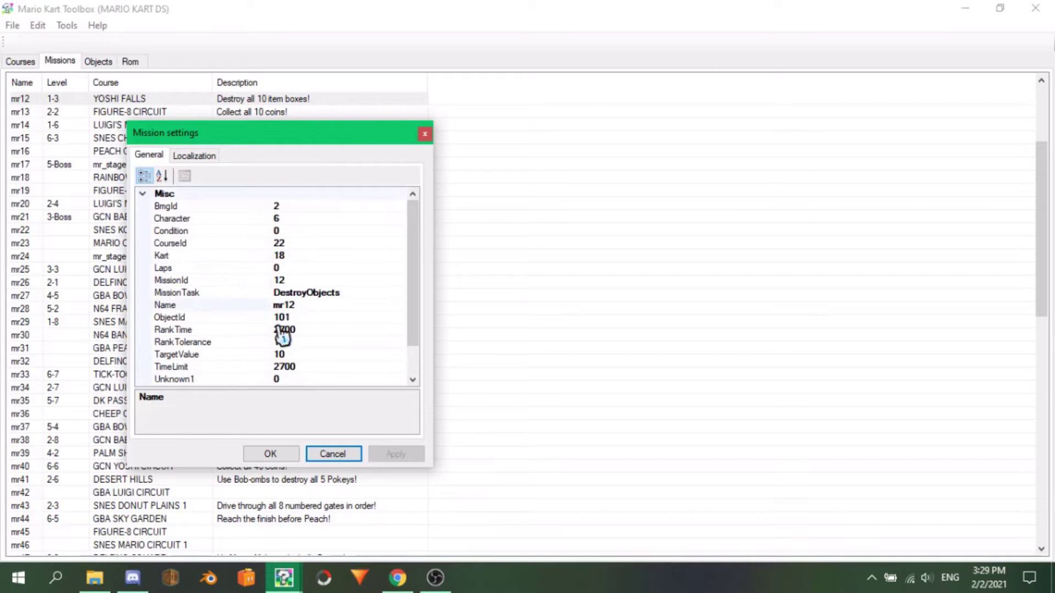
left_click(425, 134)
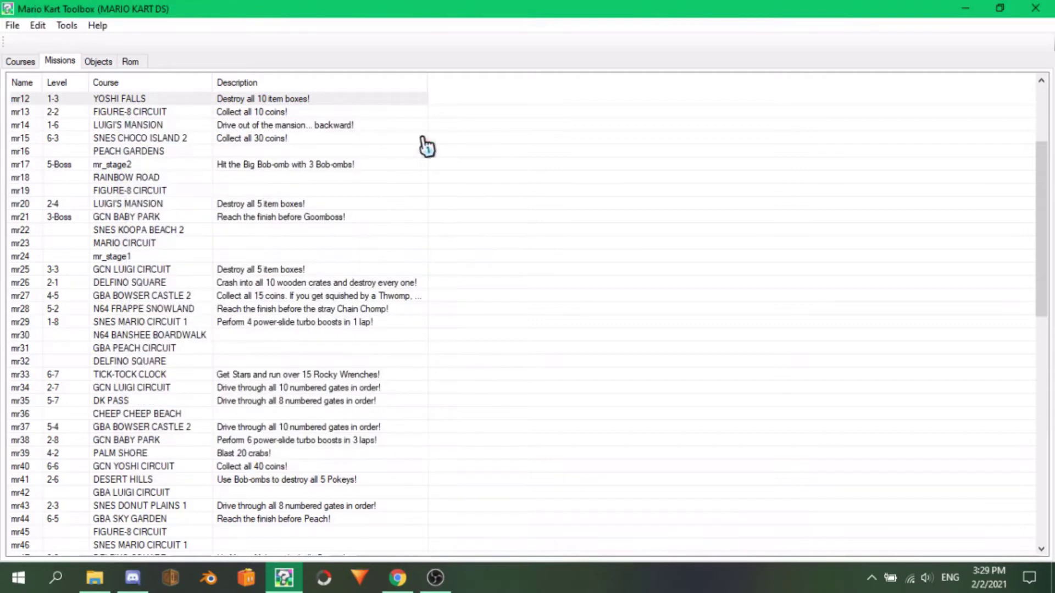
Step: Check the Objects list, and open common.bmg from data/Main2D_us_arc in the ROM file tree
left_click(100, 64)
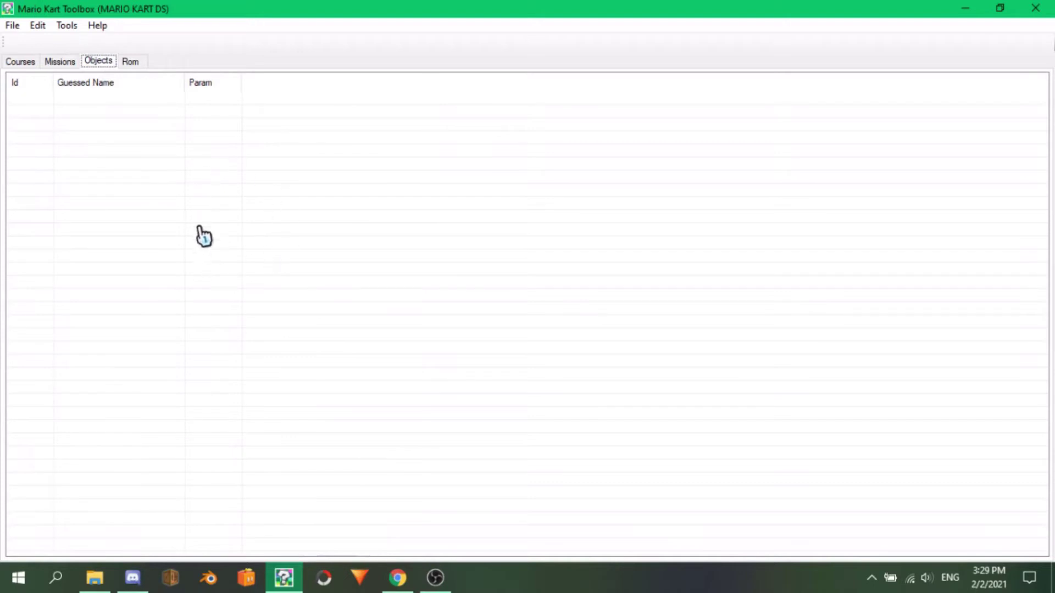
left_click(111, 320)
left_click(132, 62)
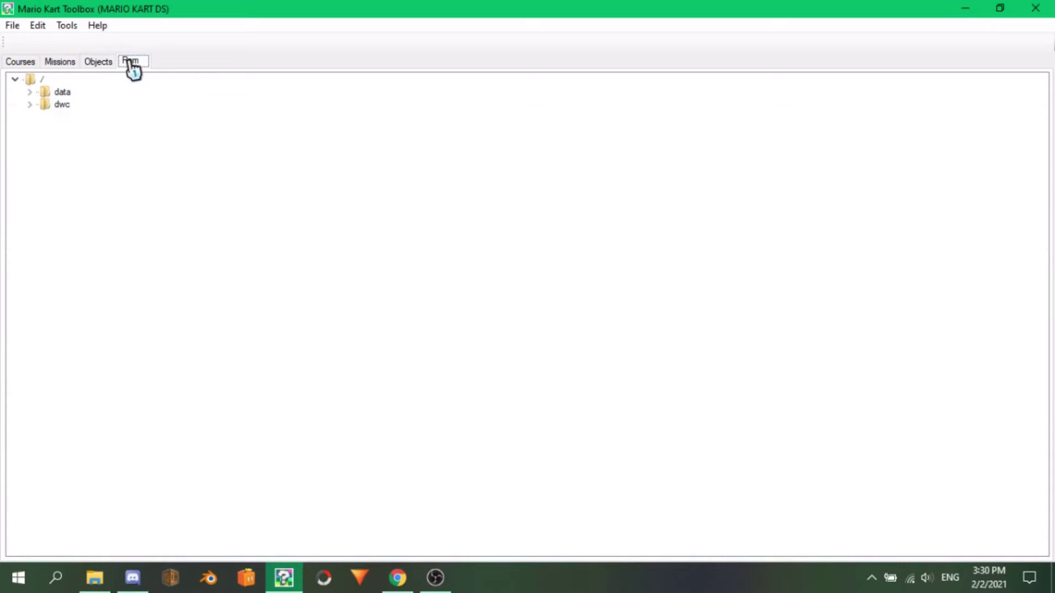
left_click(30, 92)
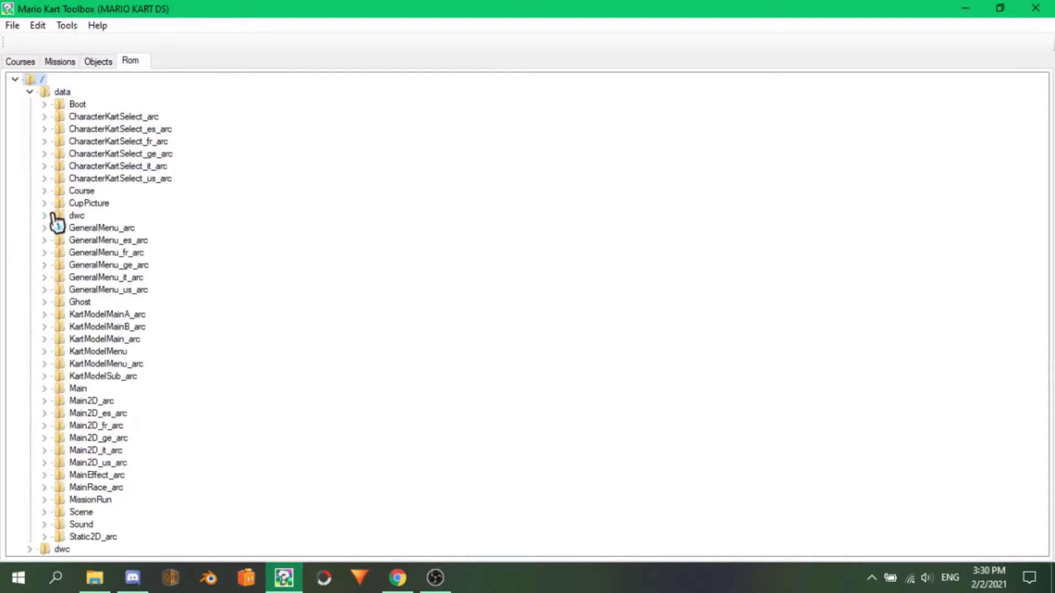
left_click(44, 290)
left_click(45, 474)
double_click(98, 455)
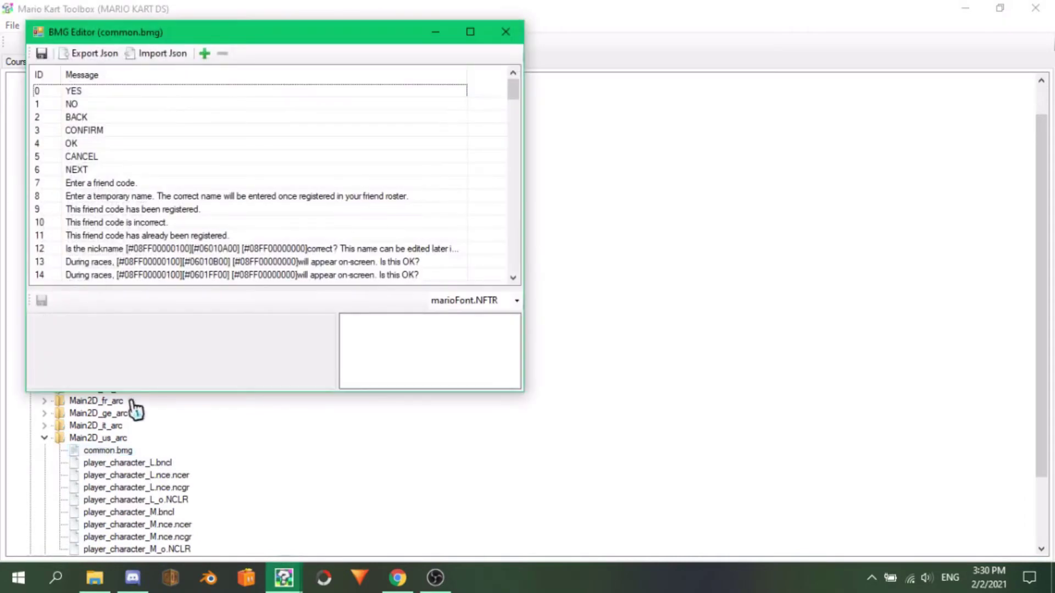
Step: Find the WALUIGI character name among the common.bmg messages and replace its text with WAAAAAA
scroll(211, 195, "down", 8)
scroll(211, 193, "down", 10)
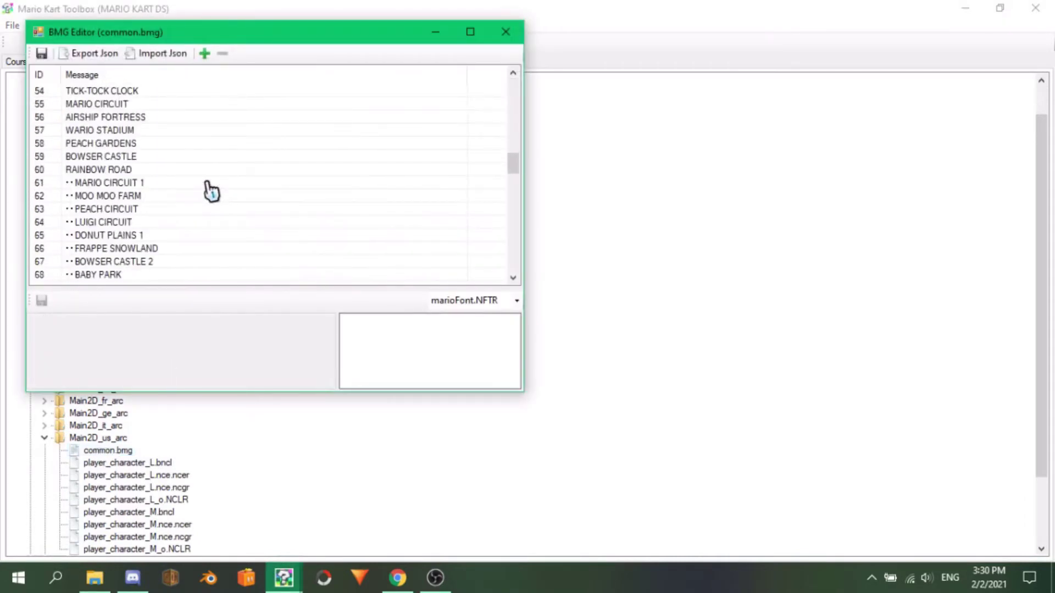
scroll(212, 188, "up", 10)
left_click(150, 175)
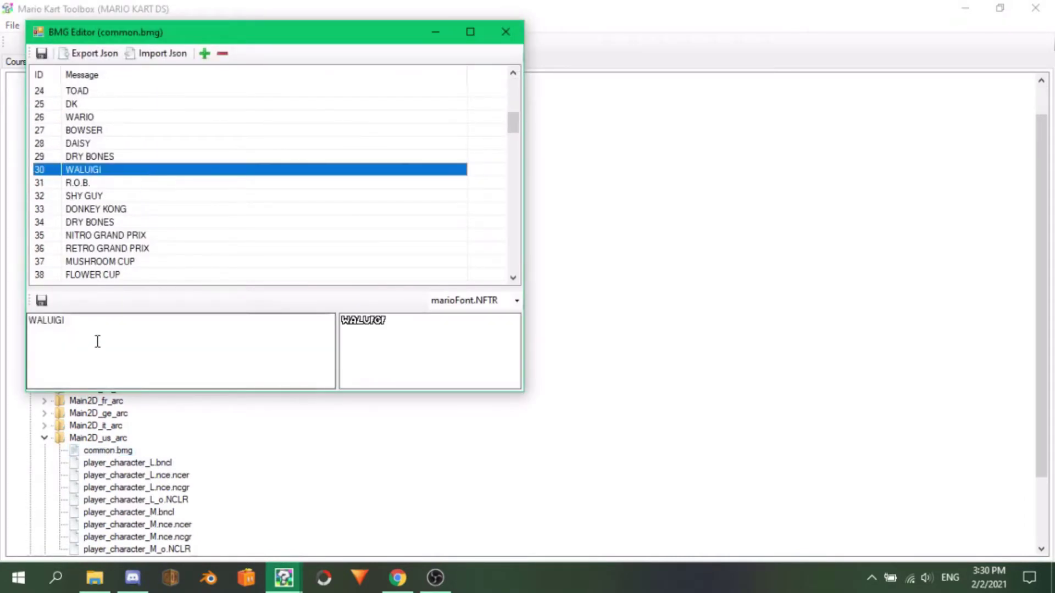
left_click_drag(96, 341, 6, 317)
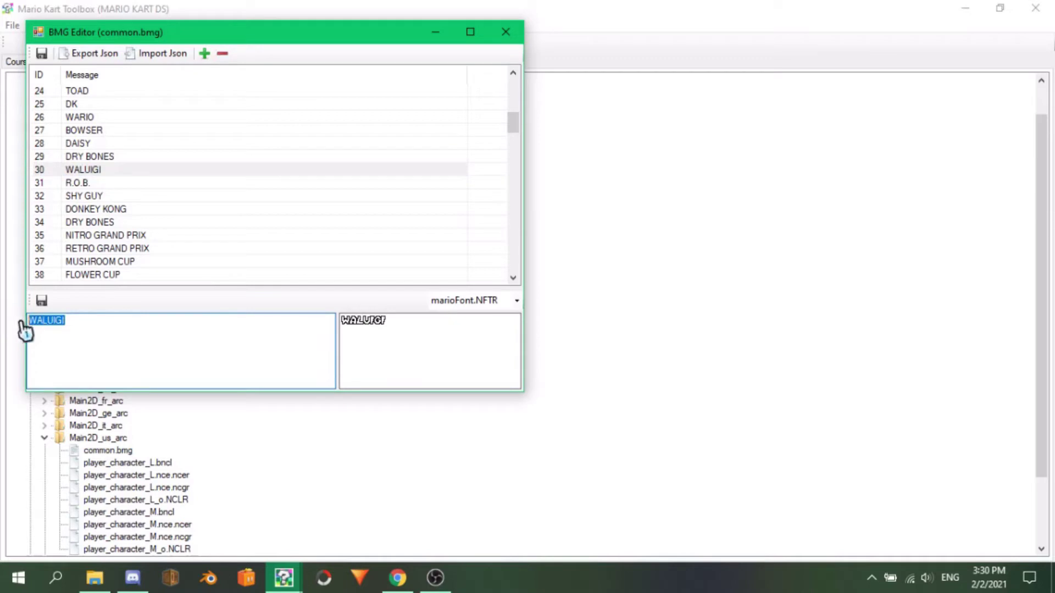
type("WAAAAAA")
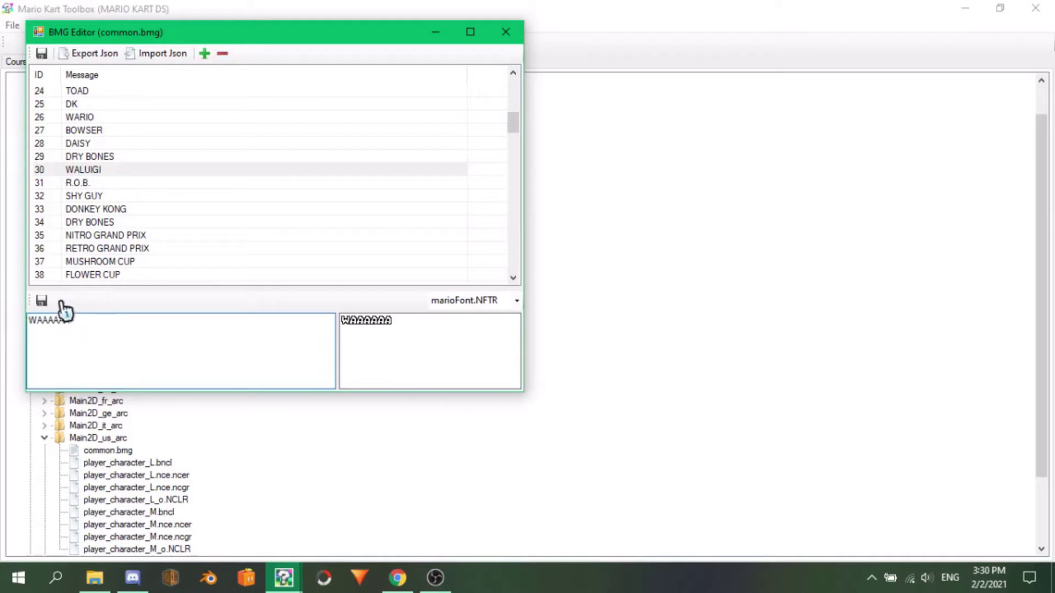
Step: Open the Characters & Karts Editor and inspect Mario in the STANDARD MR kart from an angle
left_click(67, 25)
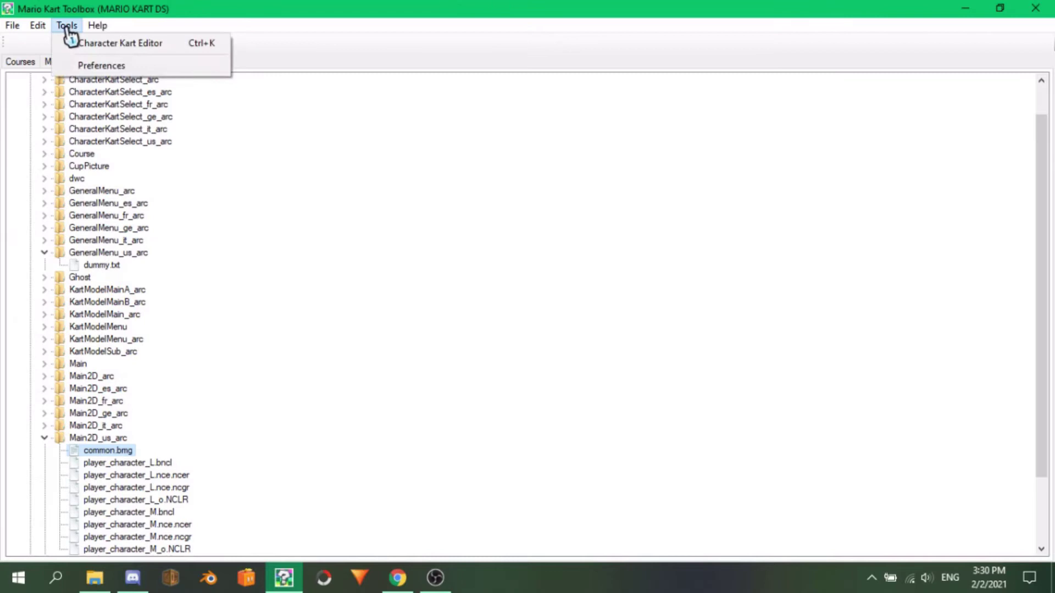
left_click(105, 48)
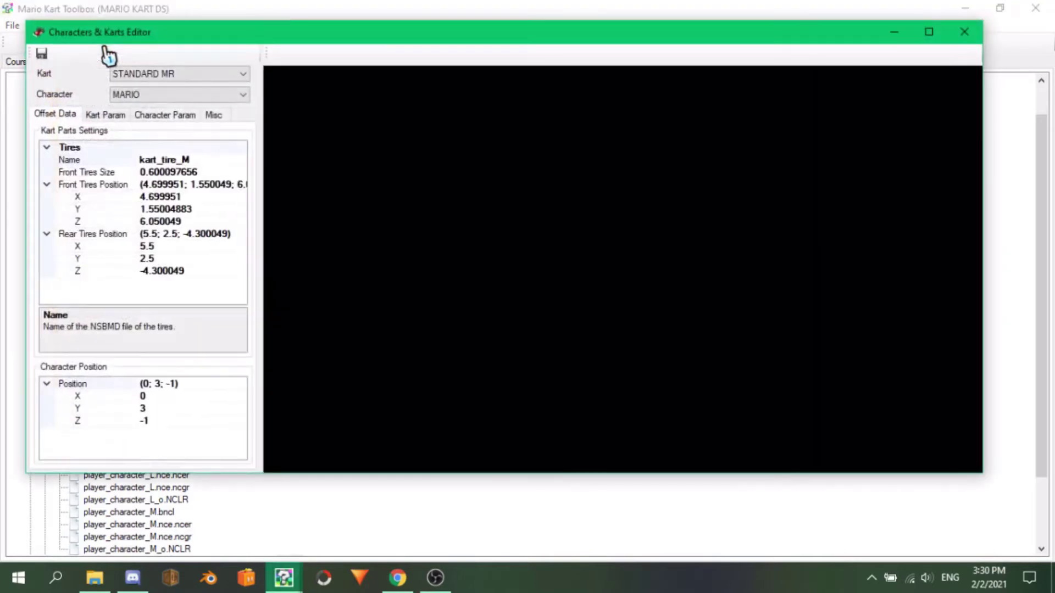
scroll(566, 253, "up", 1)
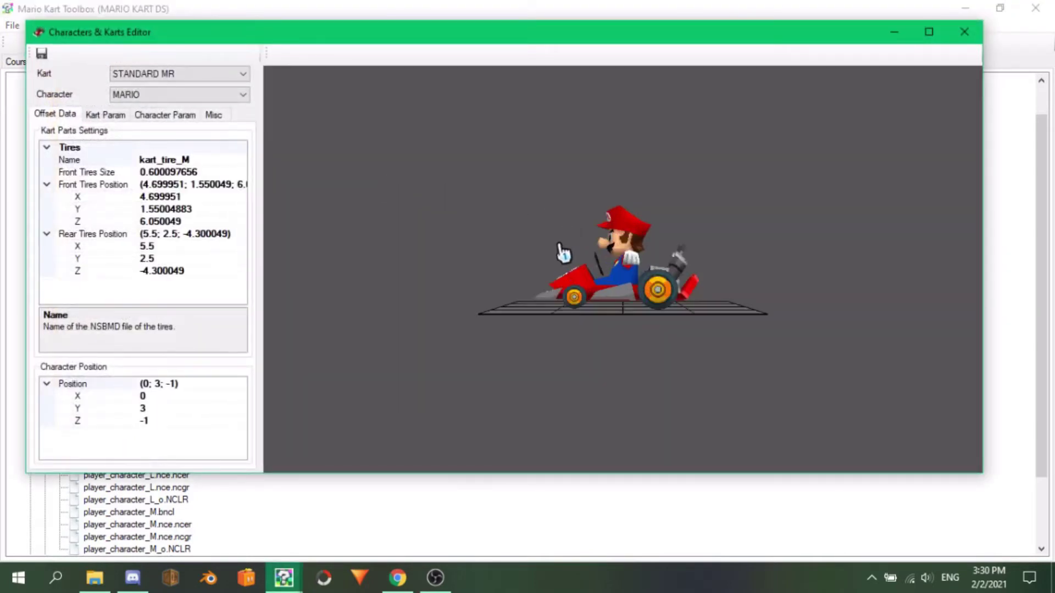
scroll(563, 254, "up", 2)
scroll(558, 252, "down", 3)
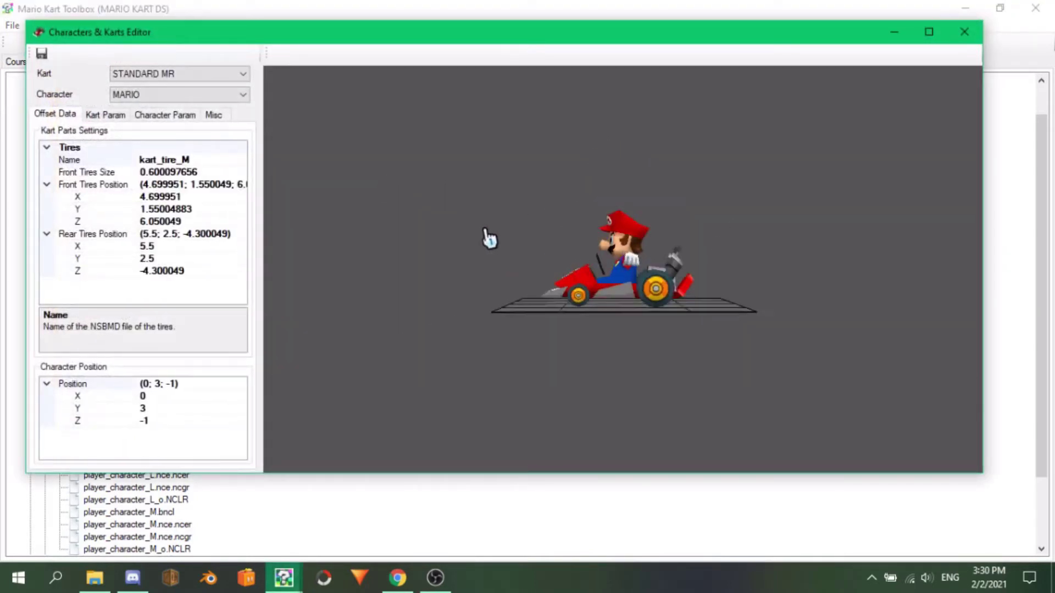
left_click_drag(487, 236, 625, 263)
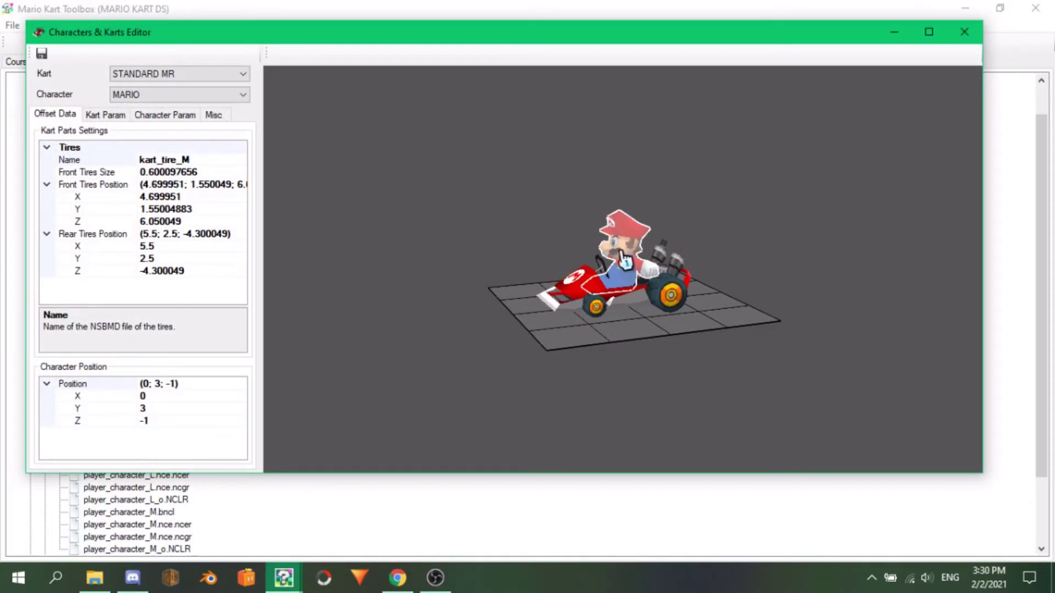
Step: Raise Mario above the kart seat and shift the kart's tires in the preview, then maximize the editor
left_click_drag(627, 254, 667, 306)
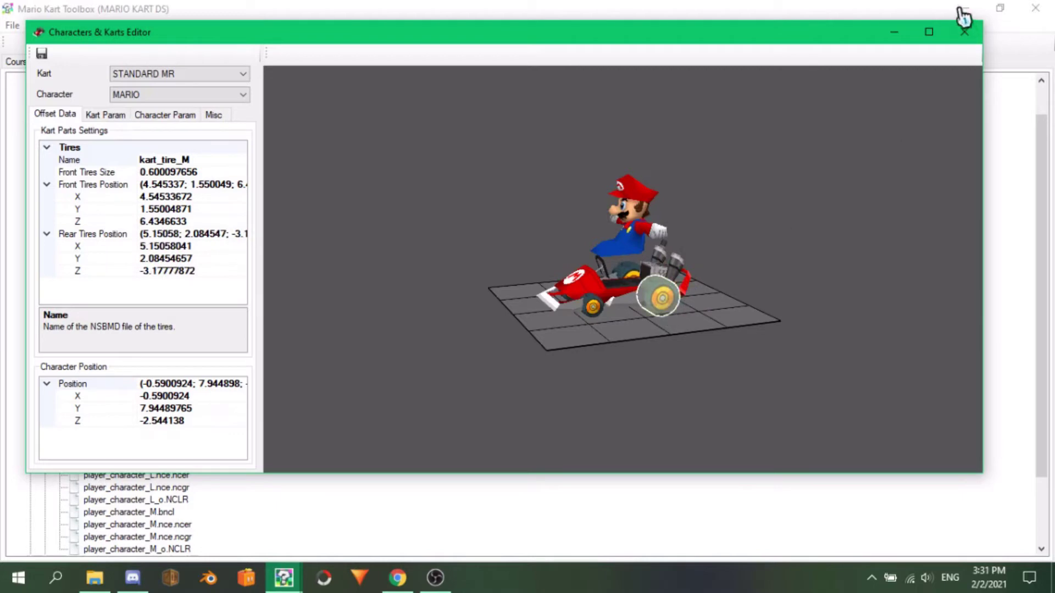
left_click(929, 32)
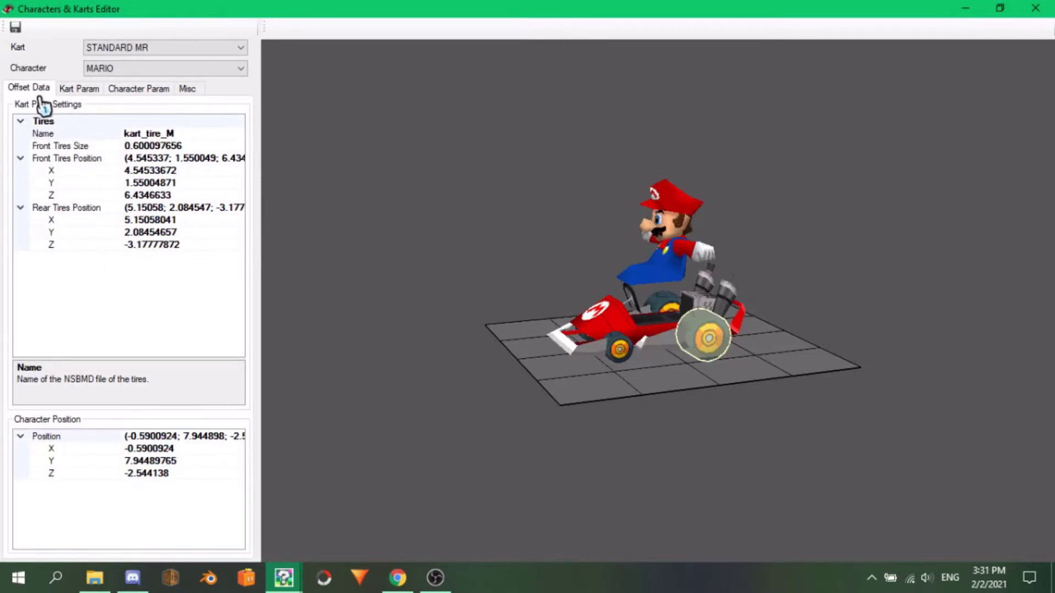
Step: Review the STANDARD MR kart parameters, Mario's character parameters and the kart unlock conditions, and close the Characters & Karts Editor
left_click(78, 89)
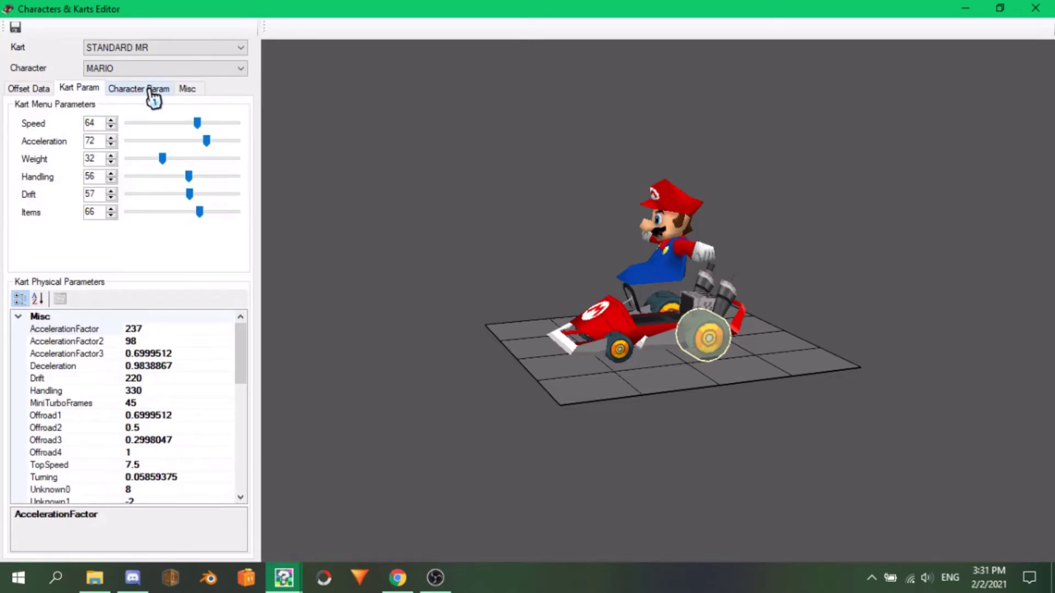
left_click(154, 98)
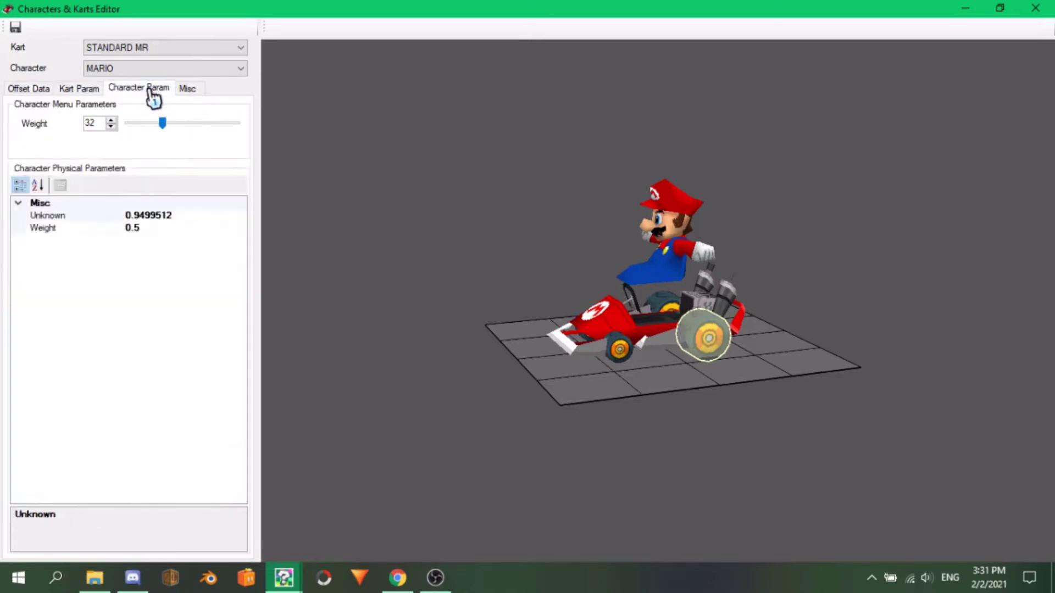
left_click(203, 91)
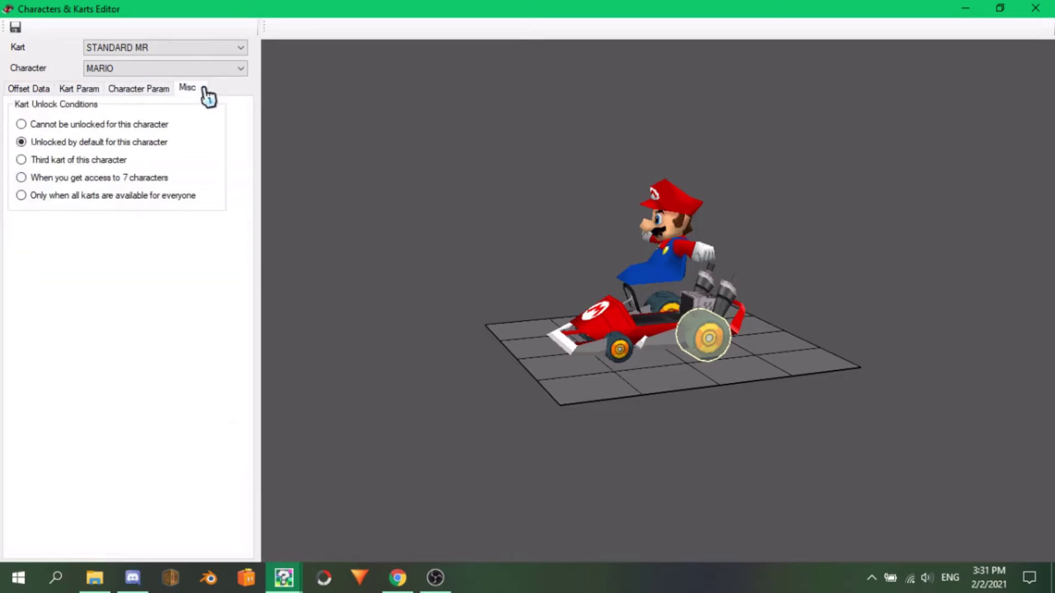
left_click(77, 91)
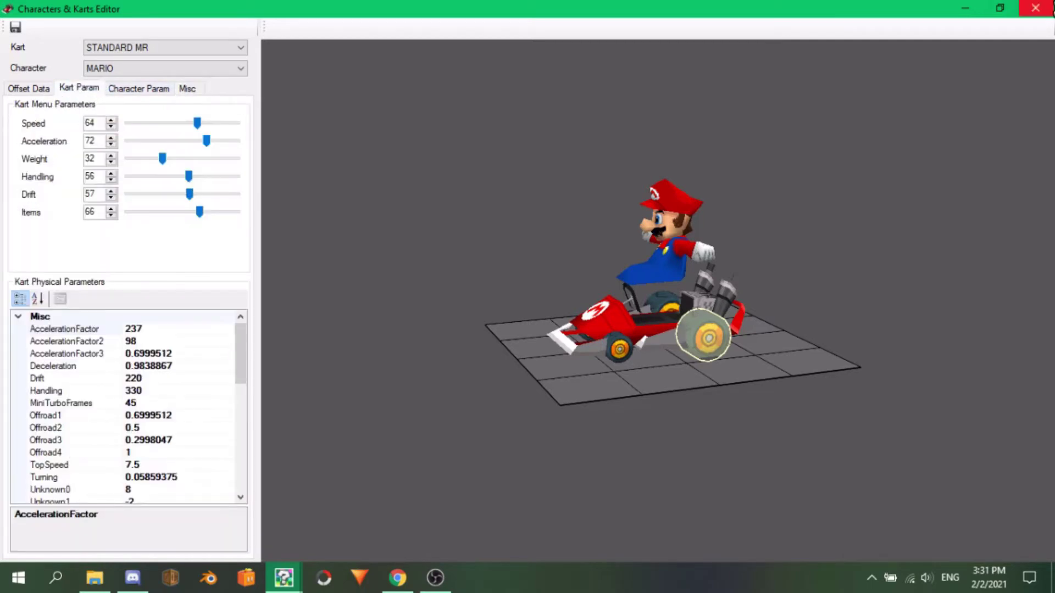
left_click(1035, 9)
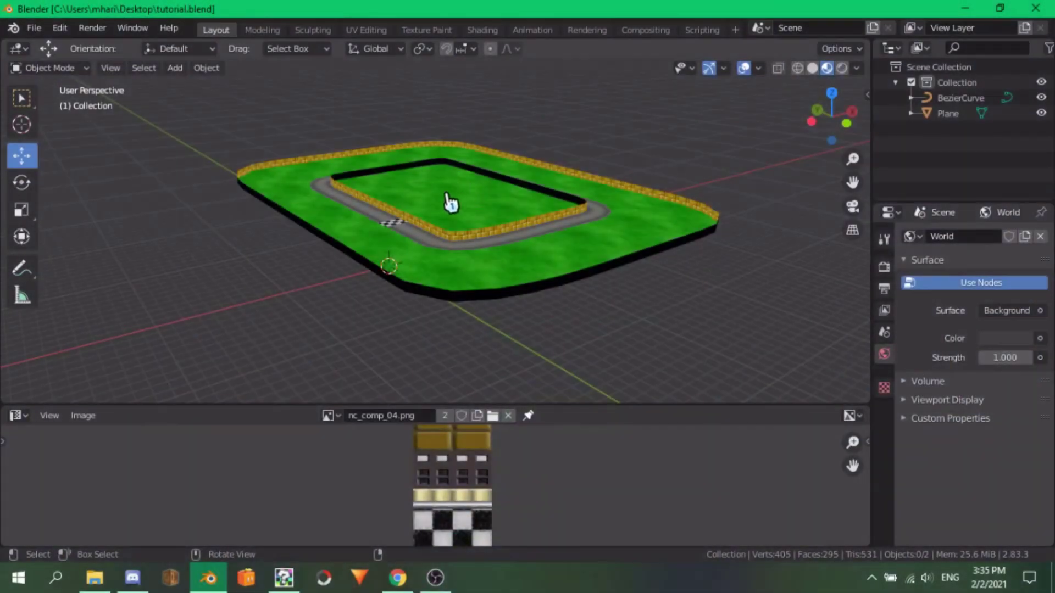
Step: Delete the grass faces enclosed by the inner wall from the track's Plane mesh in Blender
middle_click_drag(372, 190, 574, 237)
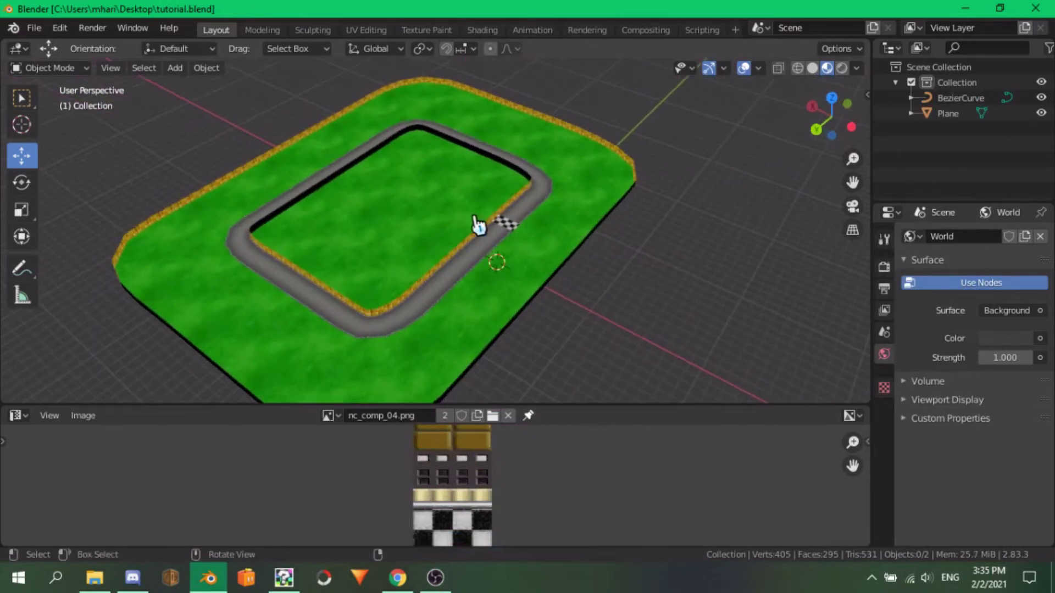
left_click(478, 224)
left_click(49, 68)
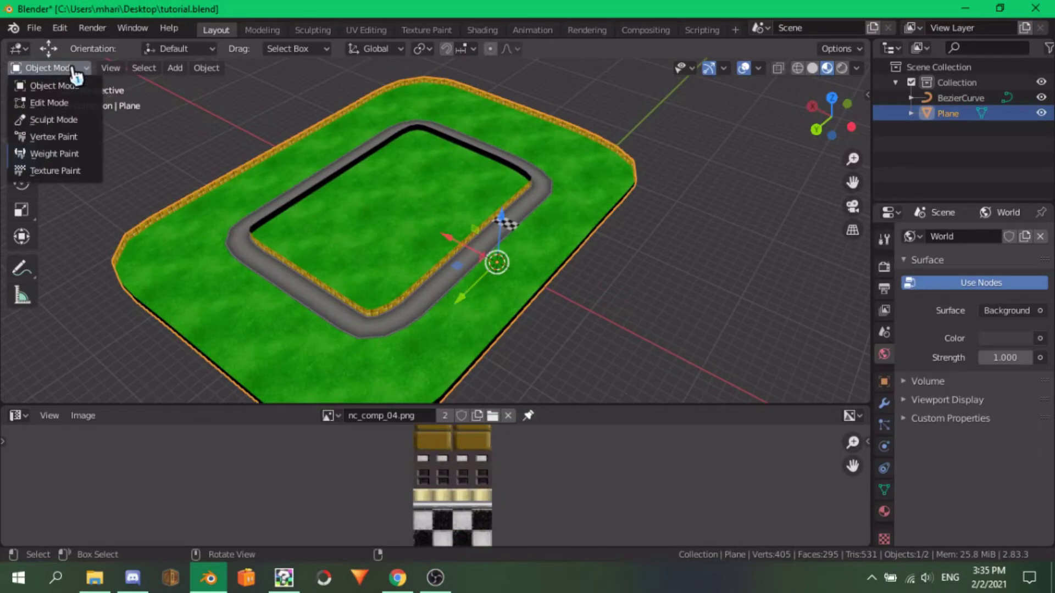
left_click(55, 103)
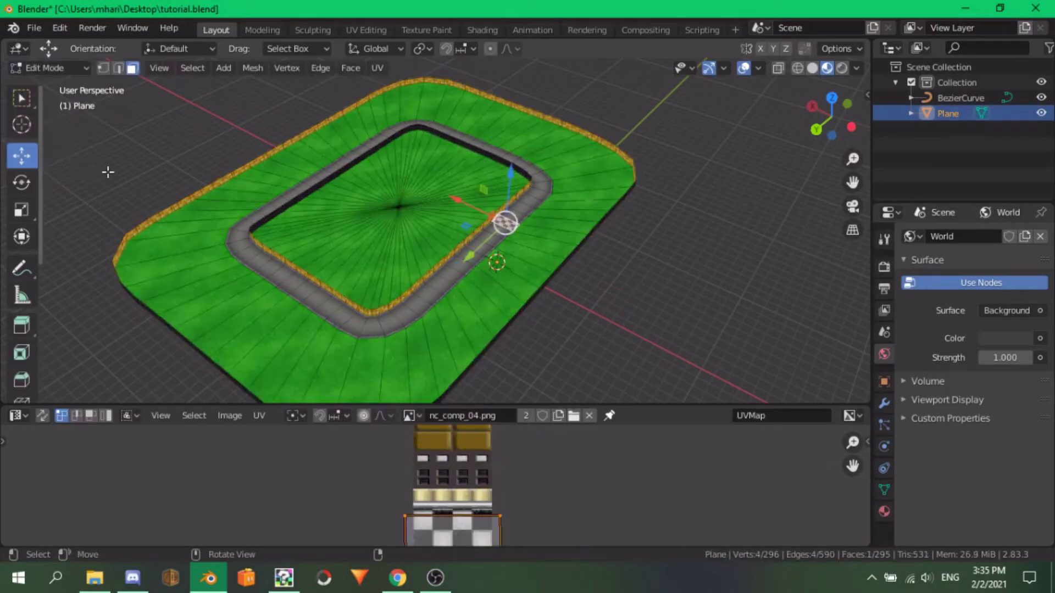
scroll(458, 222, "up", 10)
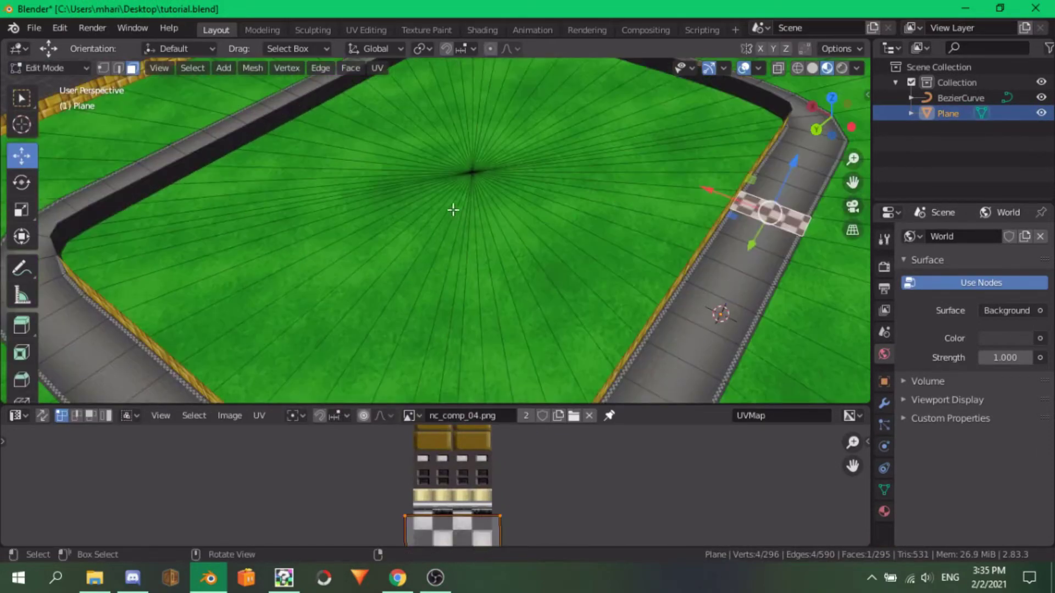
key("a")
scroll(467, 192, "down", 4)
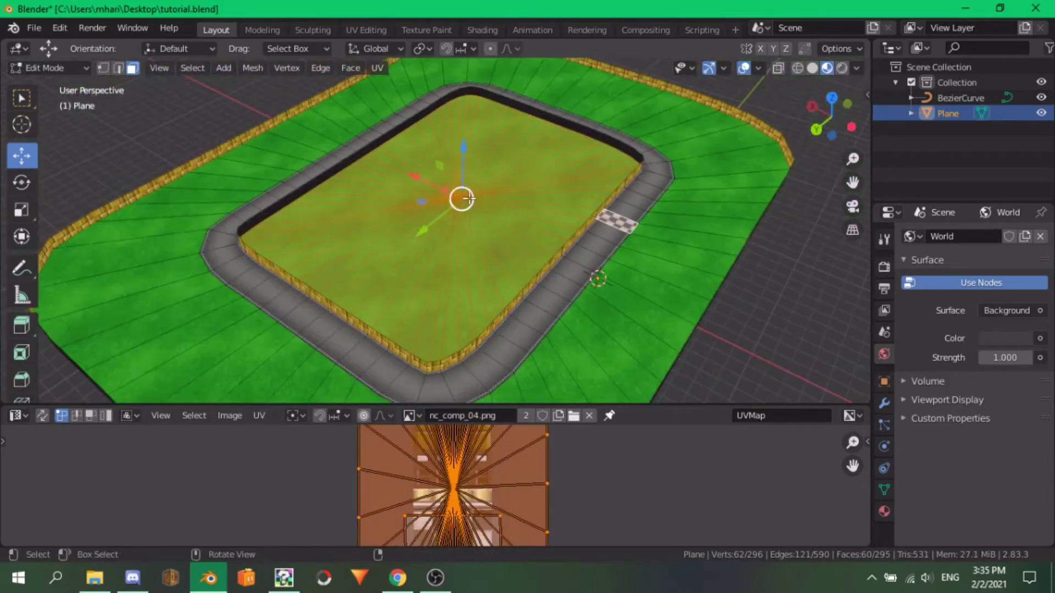
key("x")
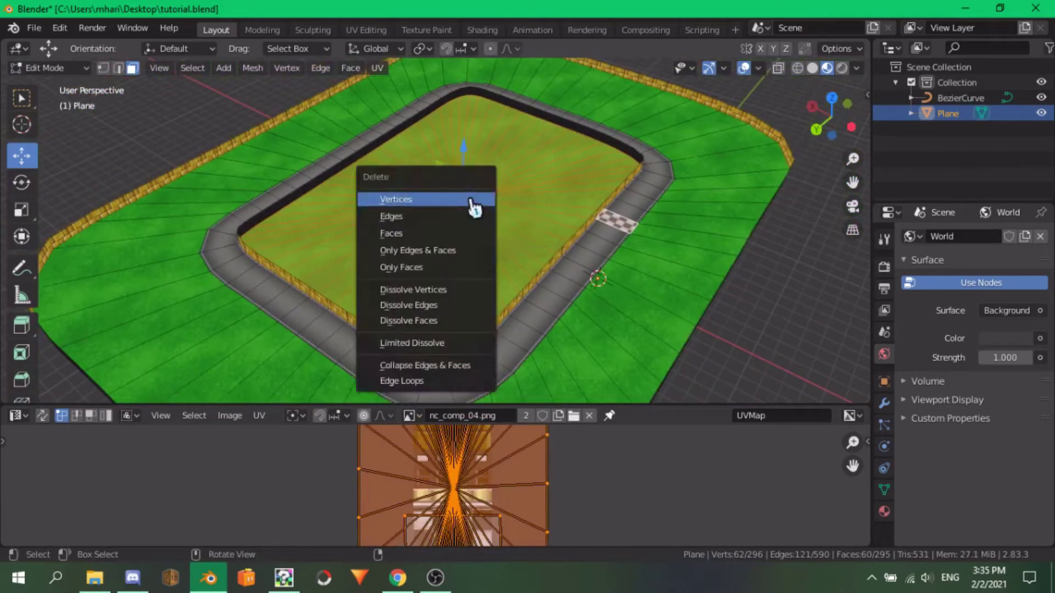
key("Down")
key("Down")
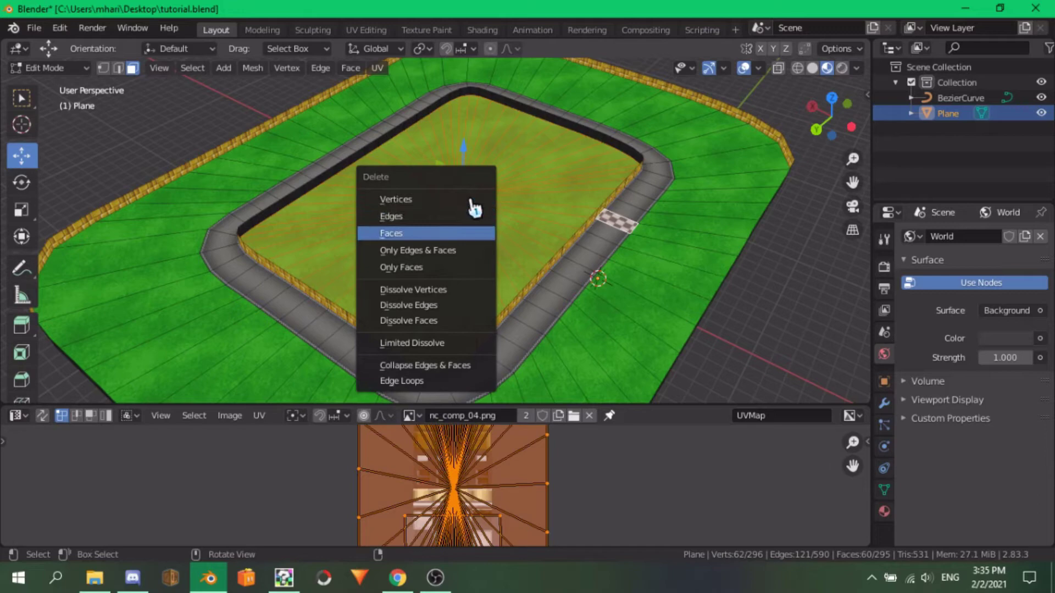
key("Return")
Step: Export the track model as a Wavefront OBJ with Triangulate Faces enabled
left_click(34, 27)
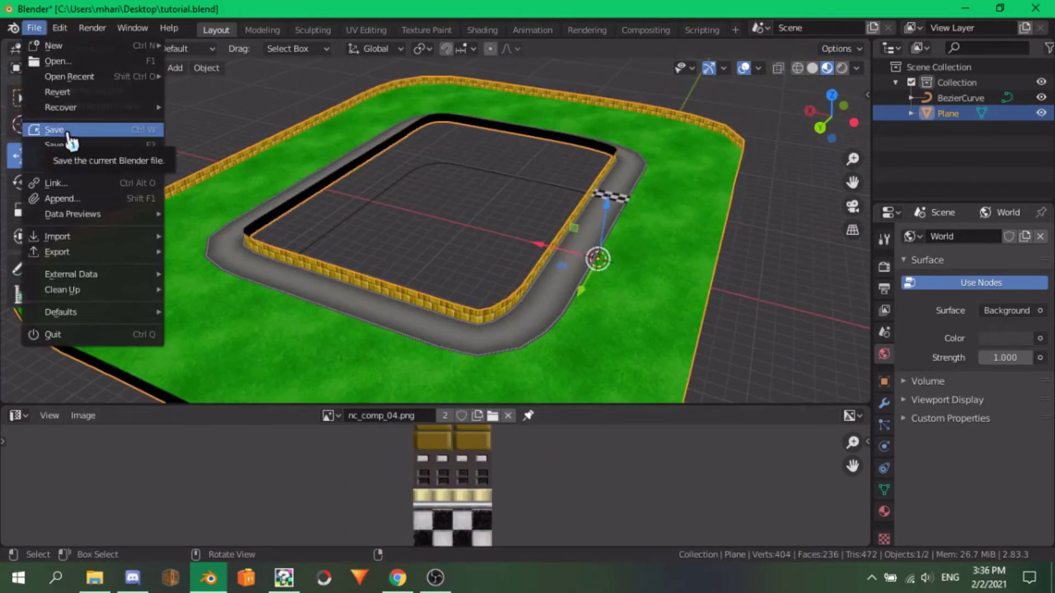
mouse_move(82, 262)
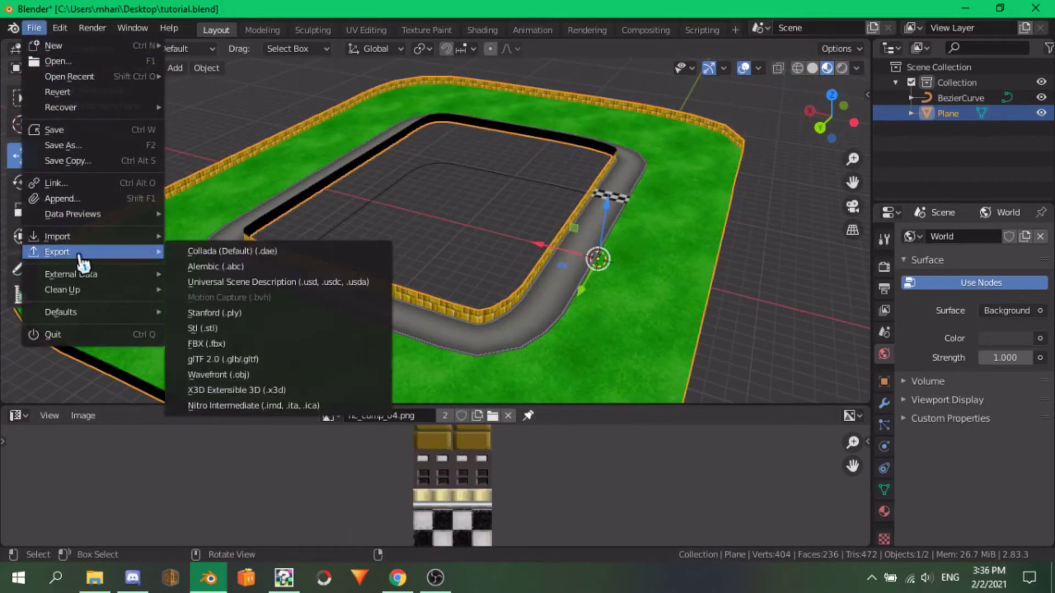
left_click(235, 375)
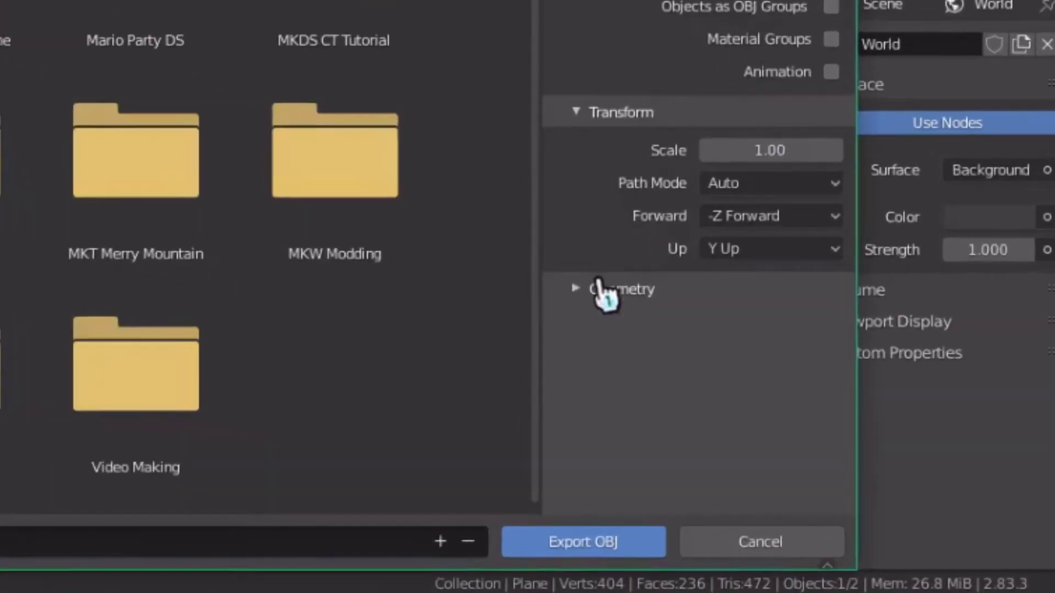
left_click(764, 380)
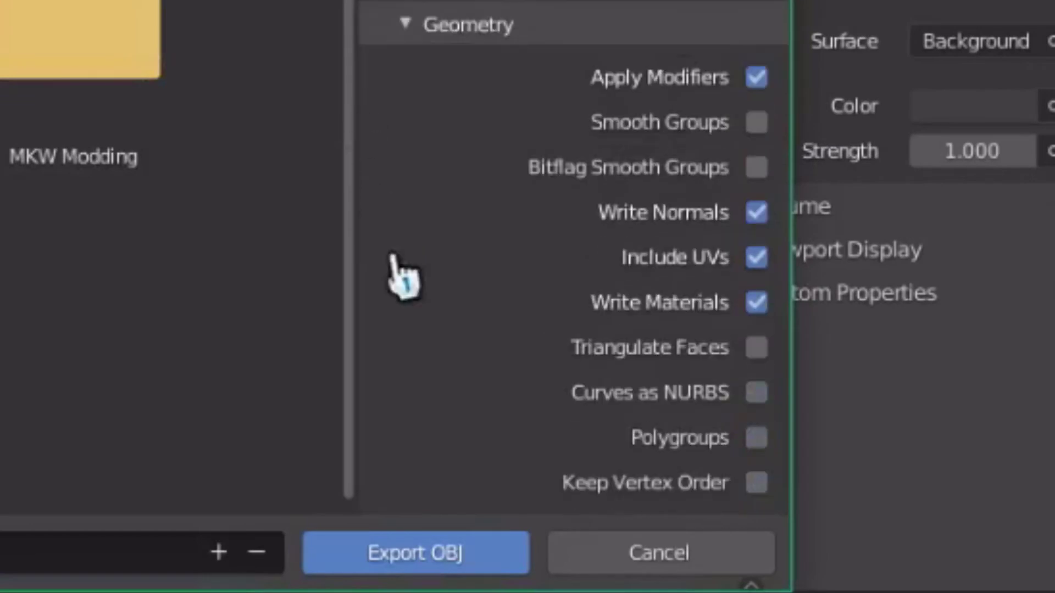
left_click(708, 363)
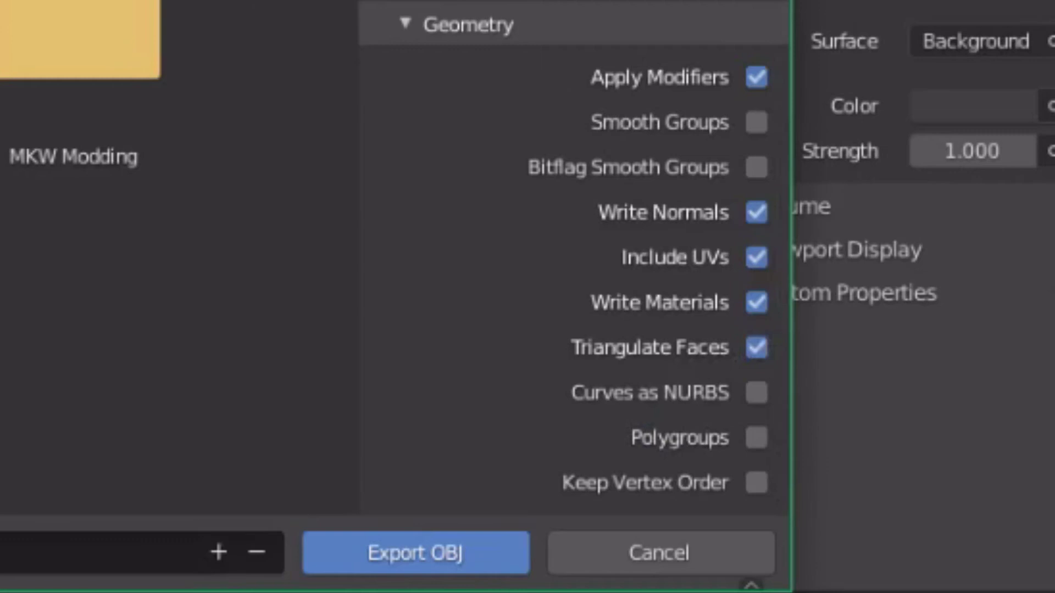
left_click(409, 554)
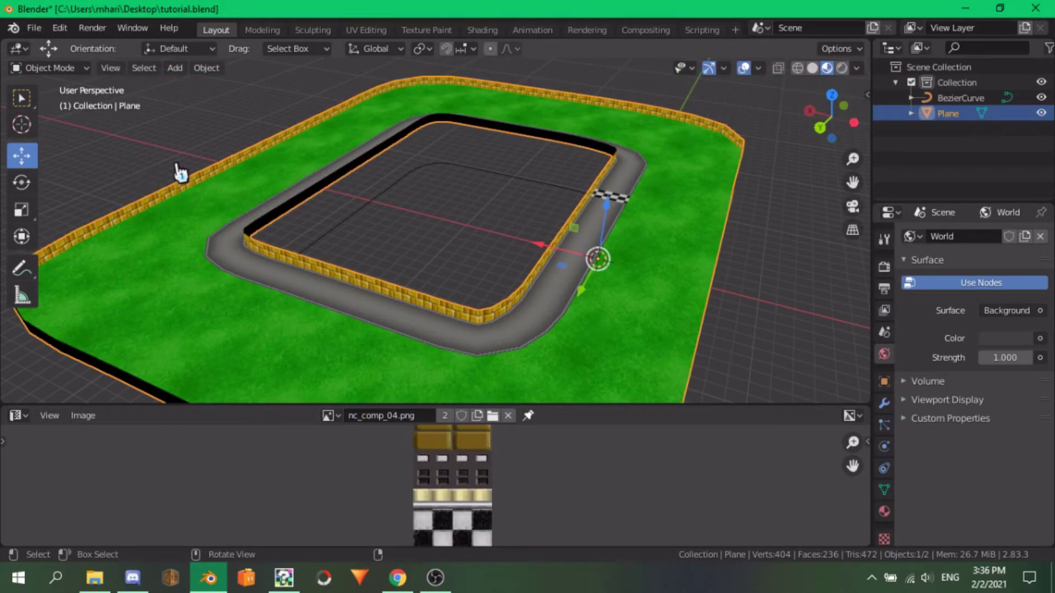
Step: Close Blender and open FIGURE-8 CIRCUIT in a maximized Course Editor in Mario Kart Toolbox
left_click(1035, 9)
left_click(544, 325)
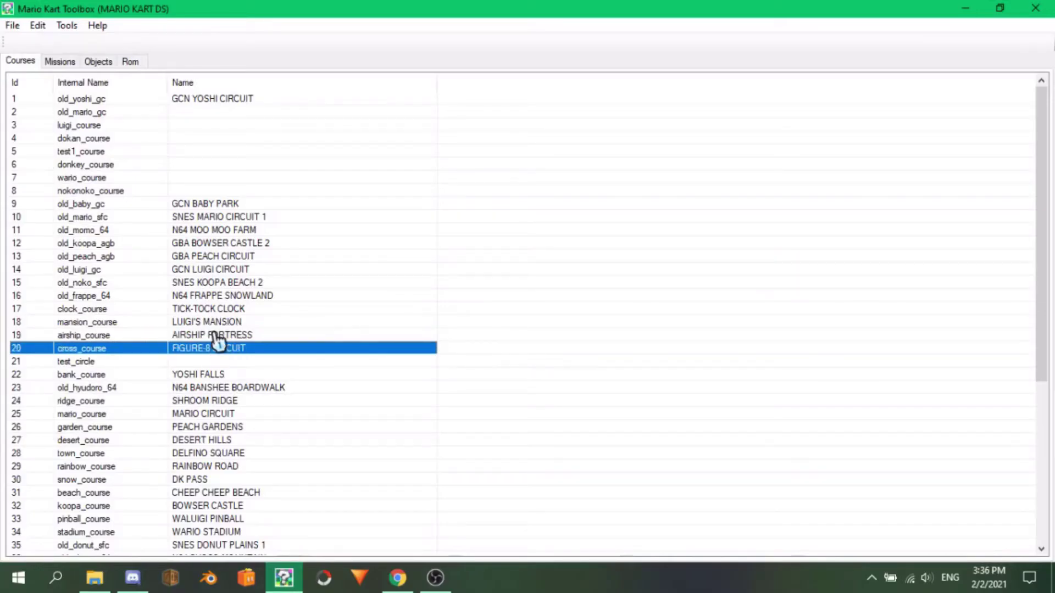
left_click(211, 351)
double_click(212, 351)
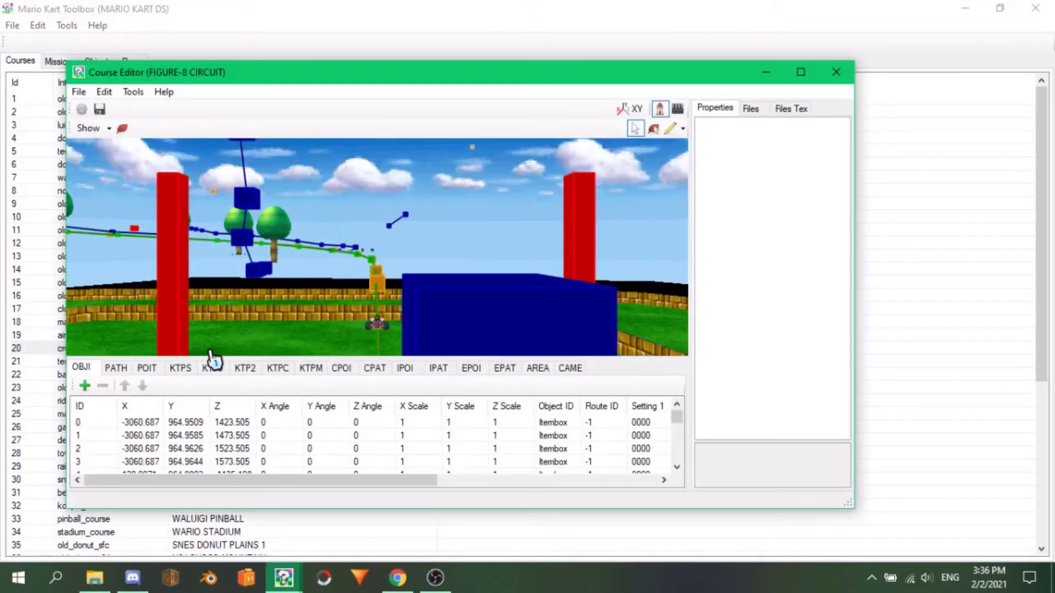
left_click(800, 72)
Step: Import the tutorial OBJ file from the Desktop as the course collision and reposition the Collision dialog
left_click(12, 25)
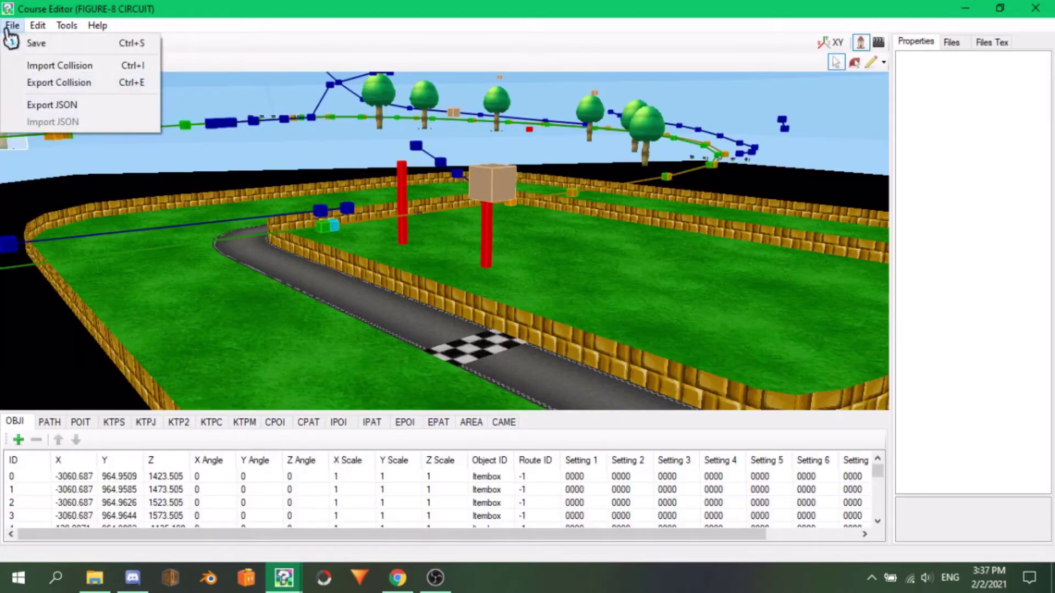
left_click(76, 66)
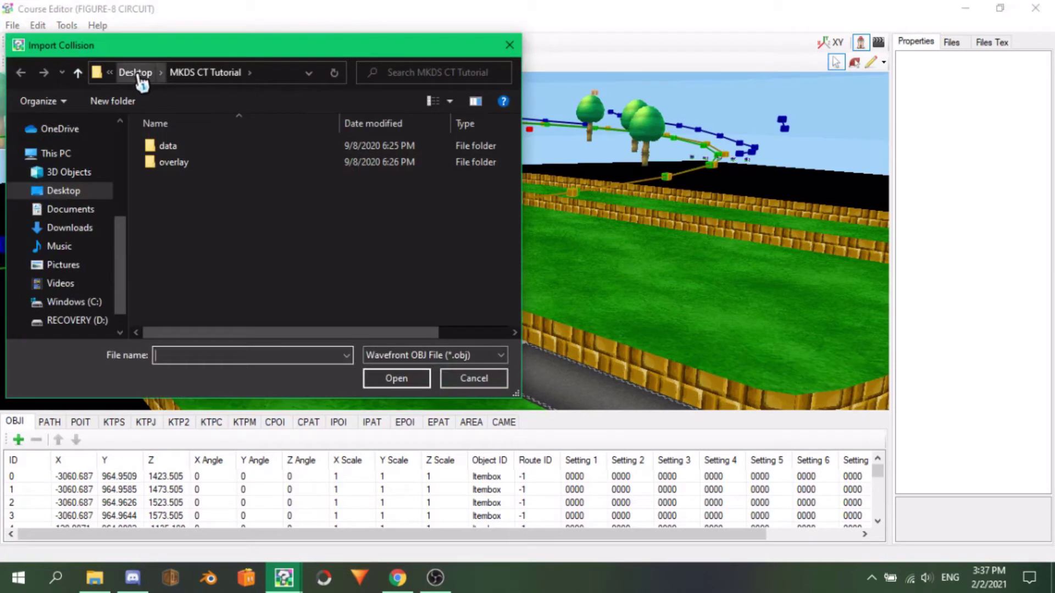
left_click(140, 73)
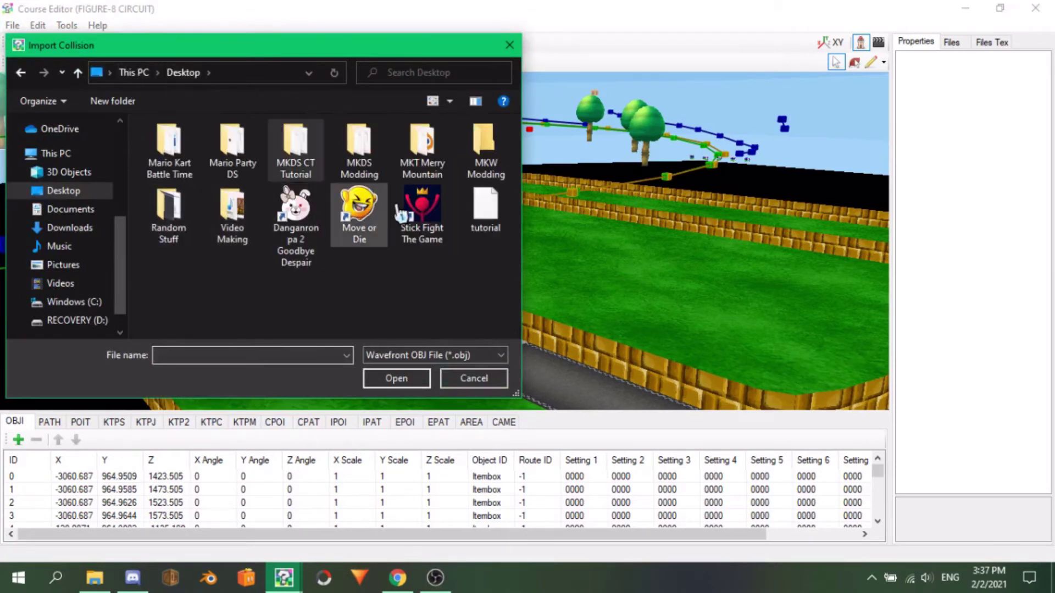
left_click(481, 208)
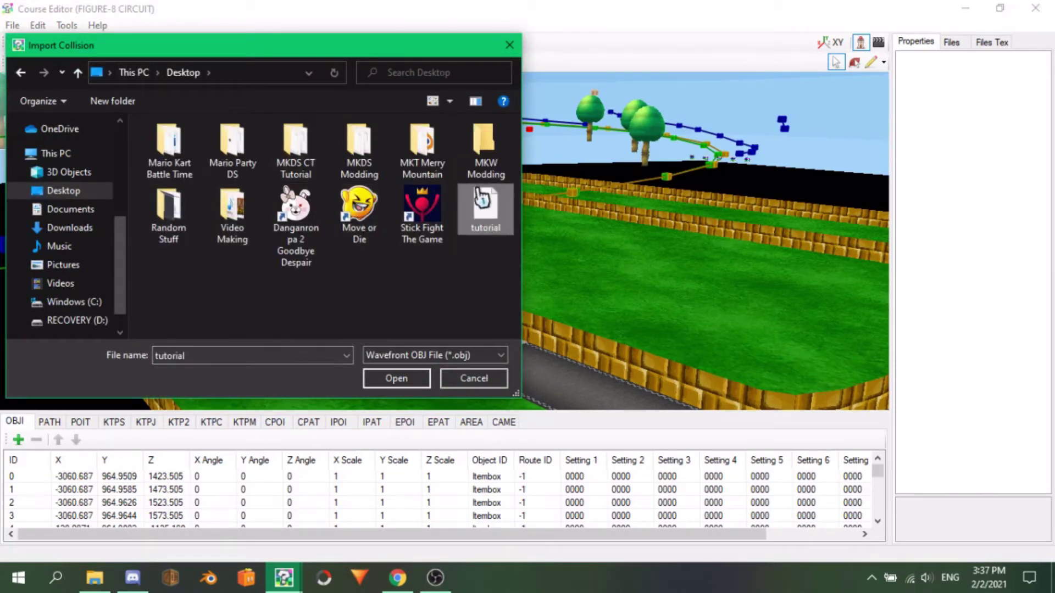
double_click(484, 220)
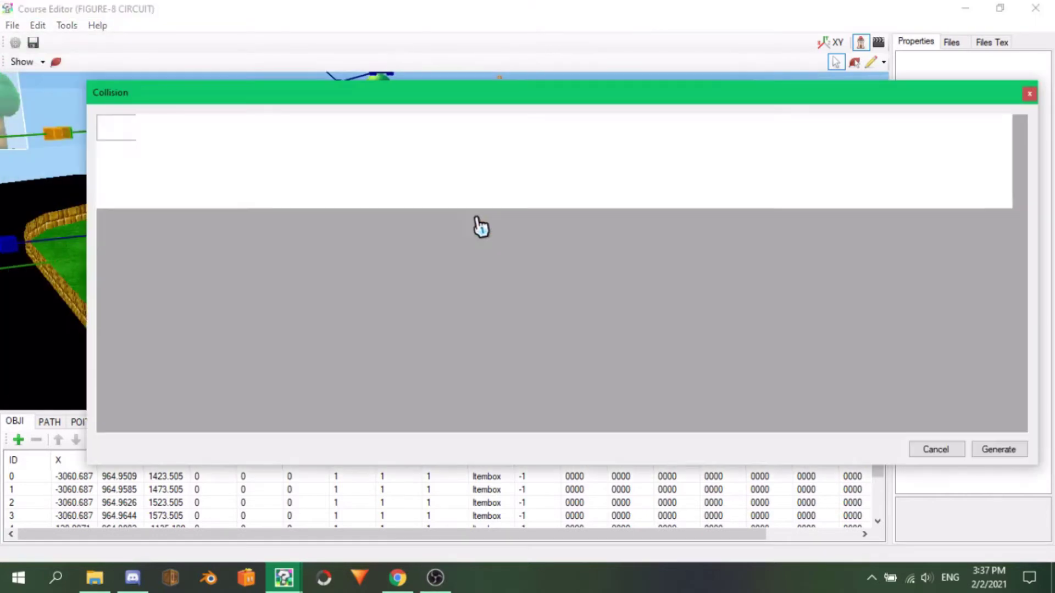
left_click_drag(407, 104, 368, 74)
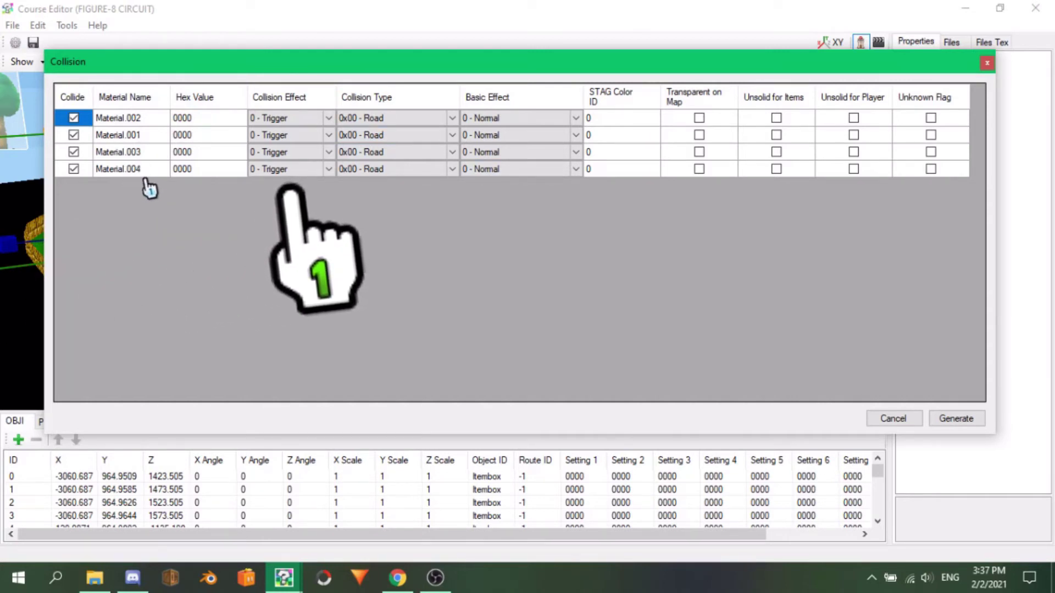
Step: Examine the Collision Effect, Collision Type and Basic Effect options available for Material.002
left_click(287, 118)
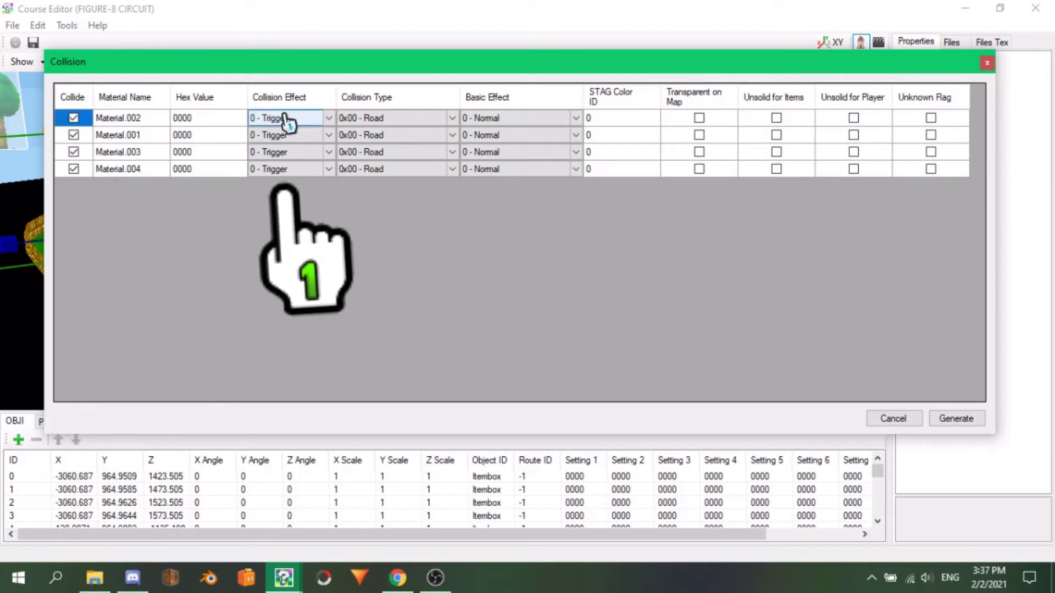
left_click(287, 120)
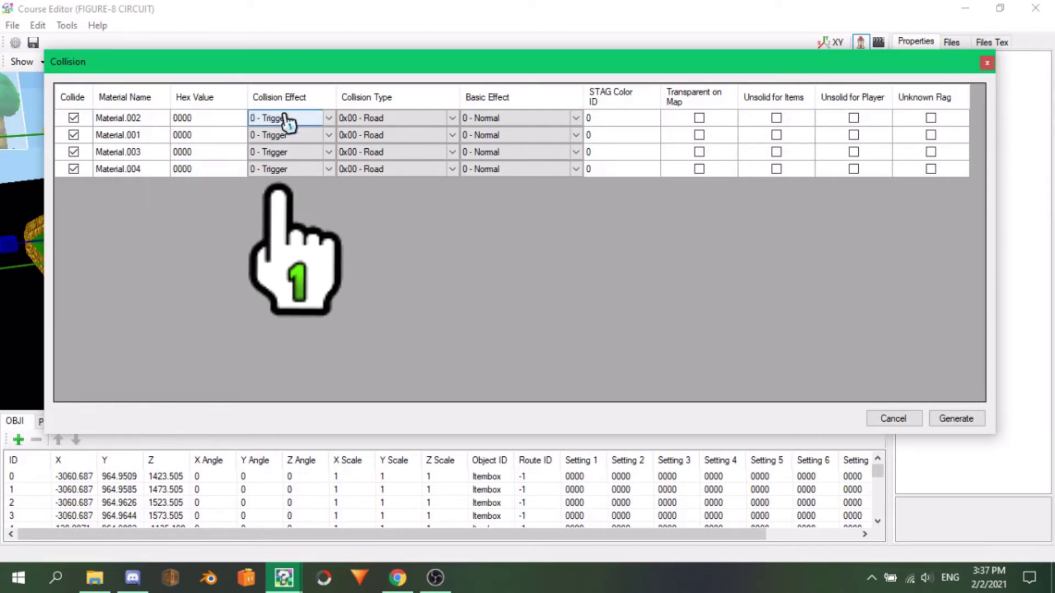
left_click(287, 119)
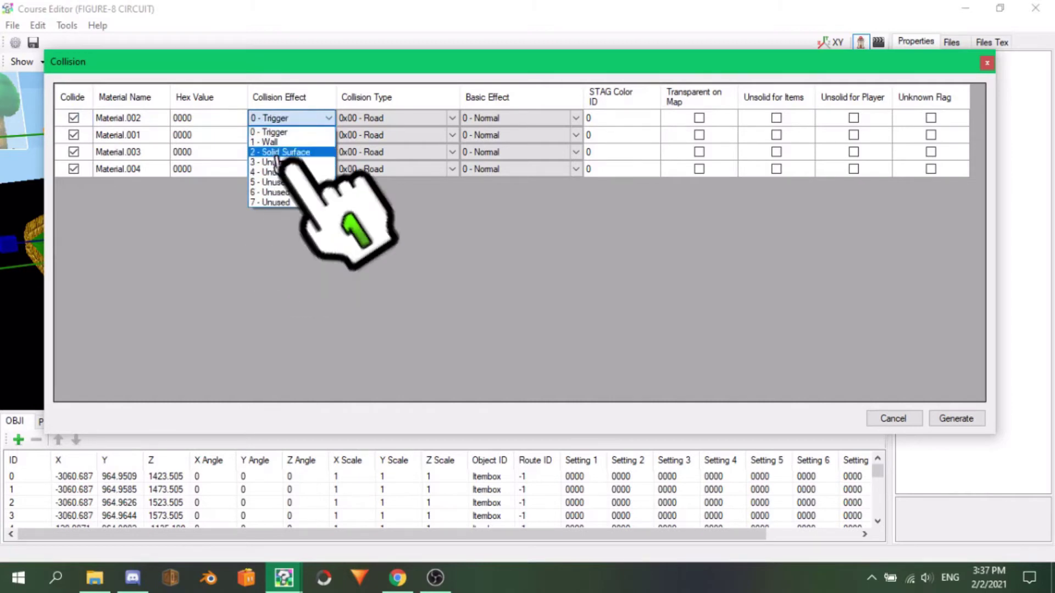
left_click(389, 119)
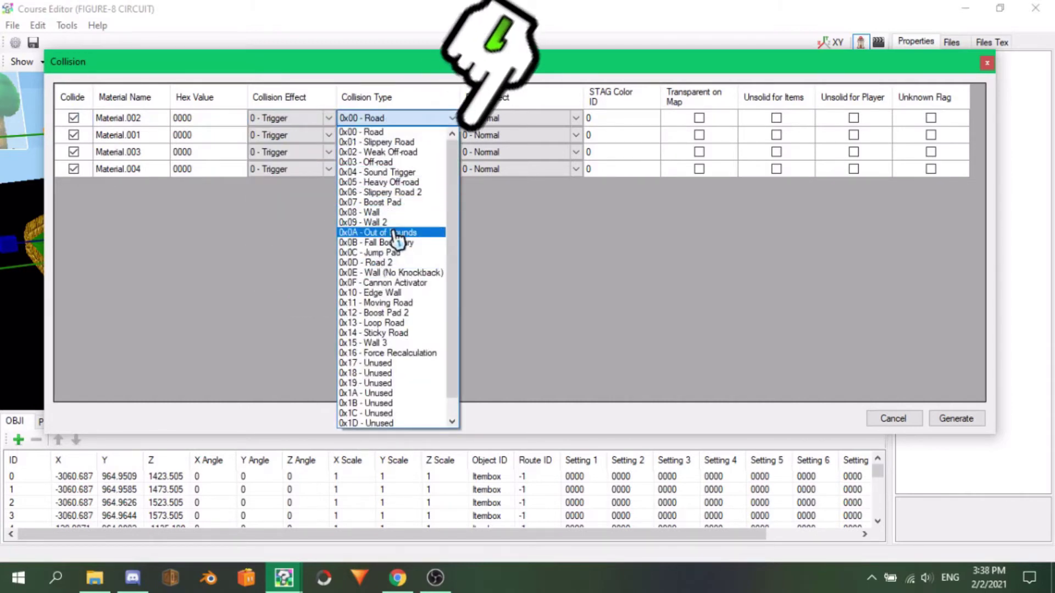
scroll(396, 237, "down", 1)
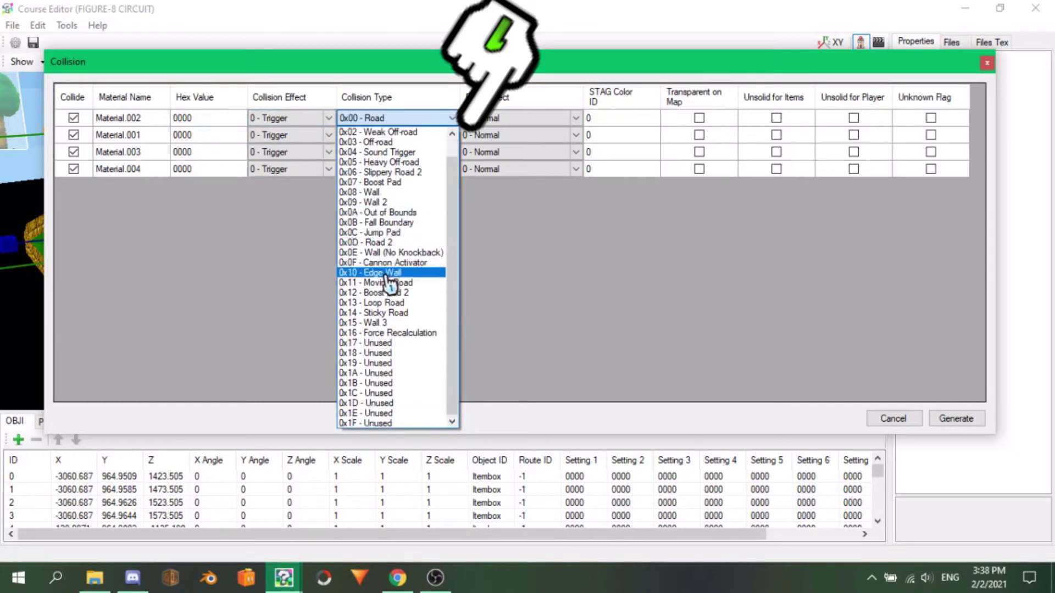
scroll(395, 242, "up", 1)
scroll(393, 246, "down", 1)
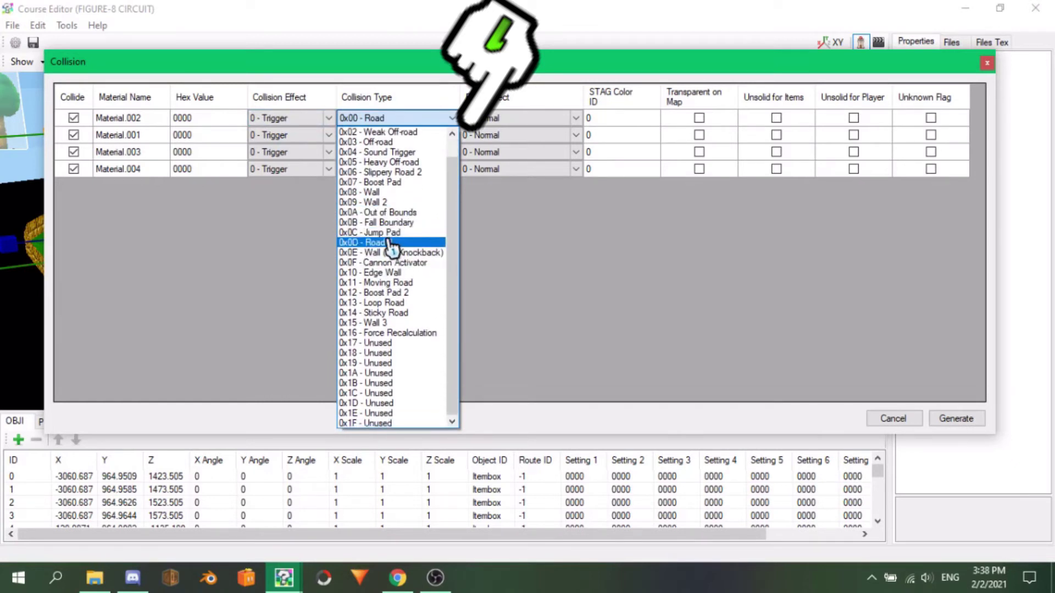
scroll(392, 249, "up", 1)
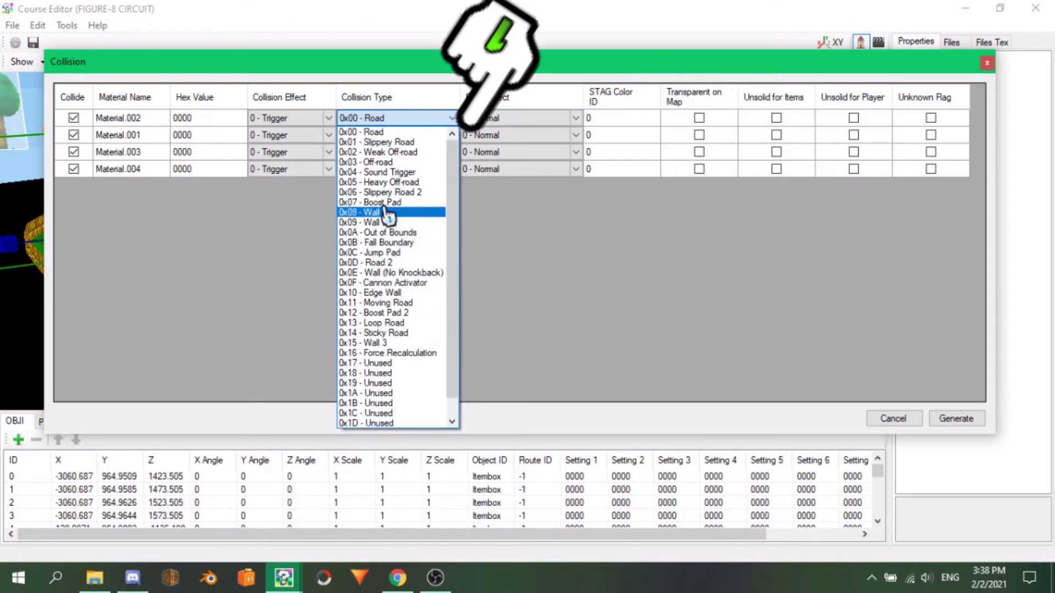
left_click(518, 123)
left_click(519, 120)
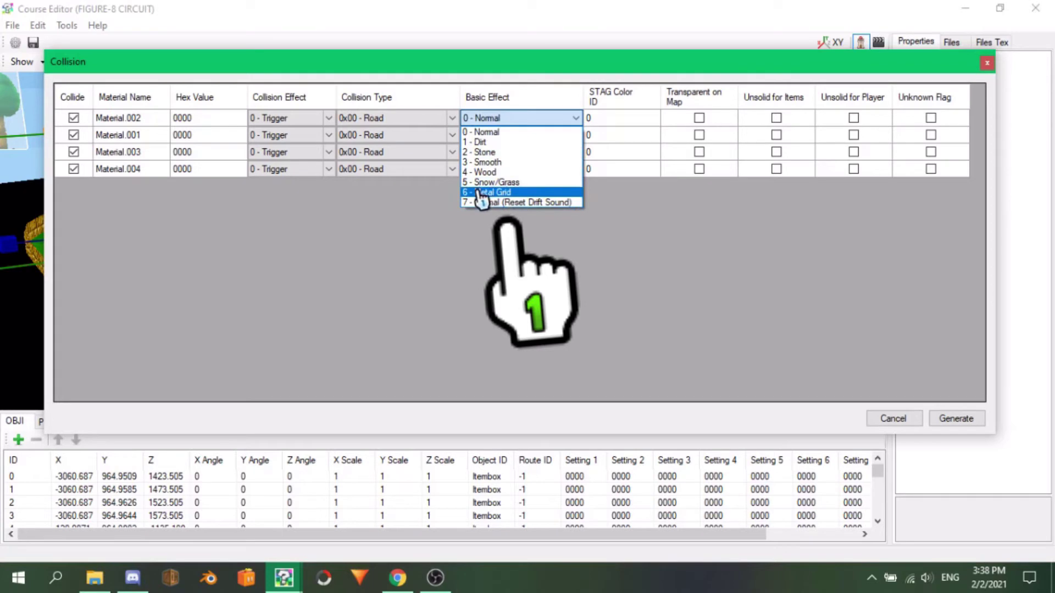
left_click(502, 117)
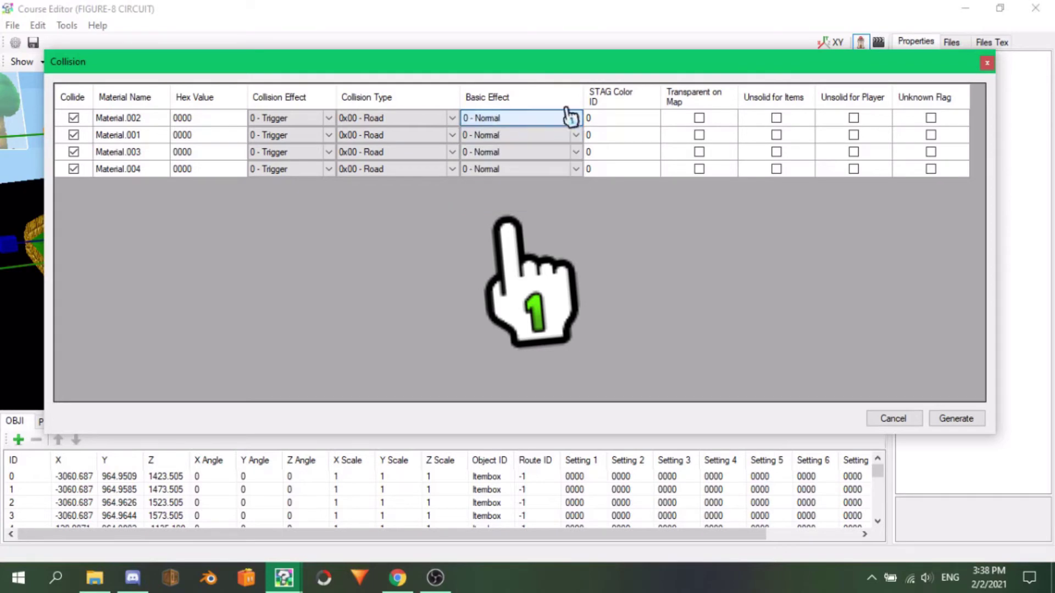
Step: Try a STAG Color ID of 1 for Material.002, and reset it to 0
left_click(618, 119)
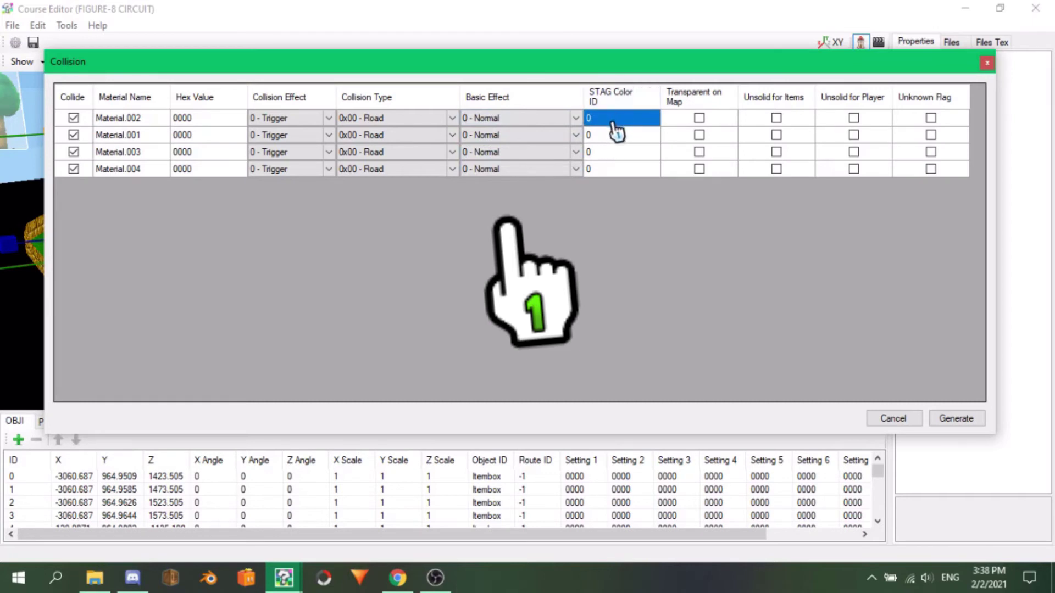
type("1")
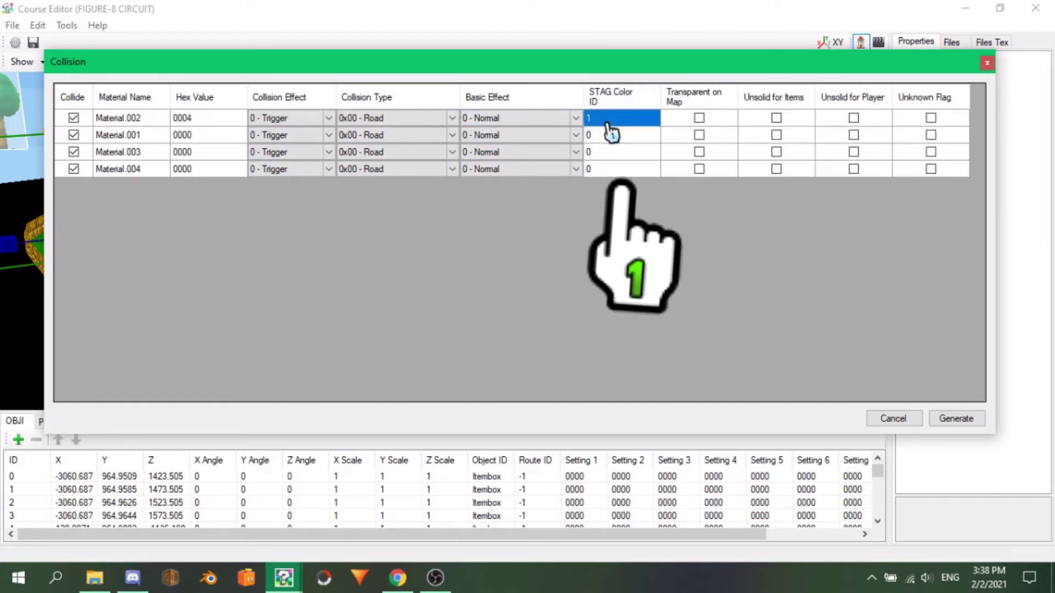
type("0")
left_click(611, 133)
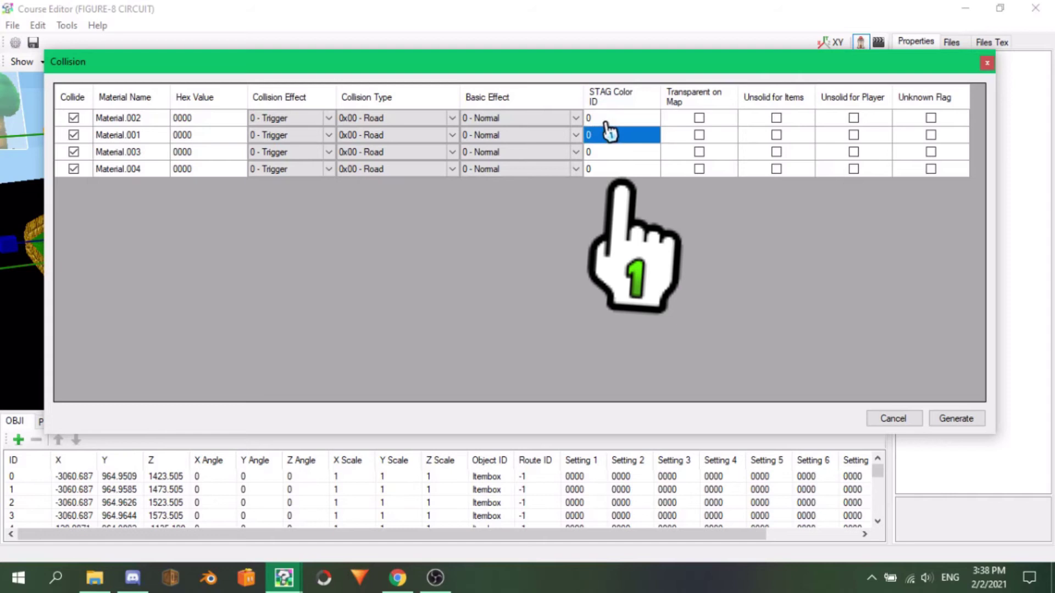
left_click(607, 123)
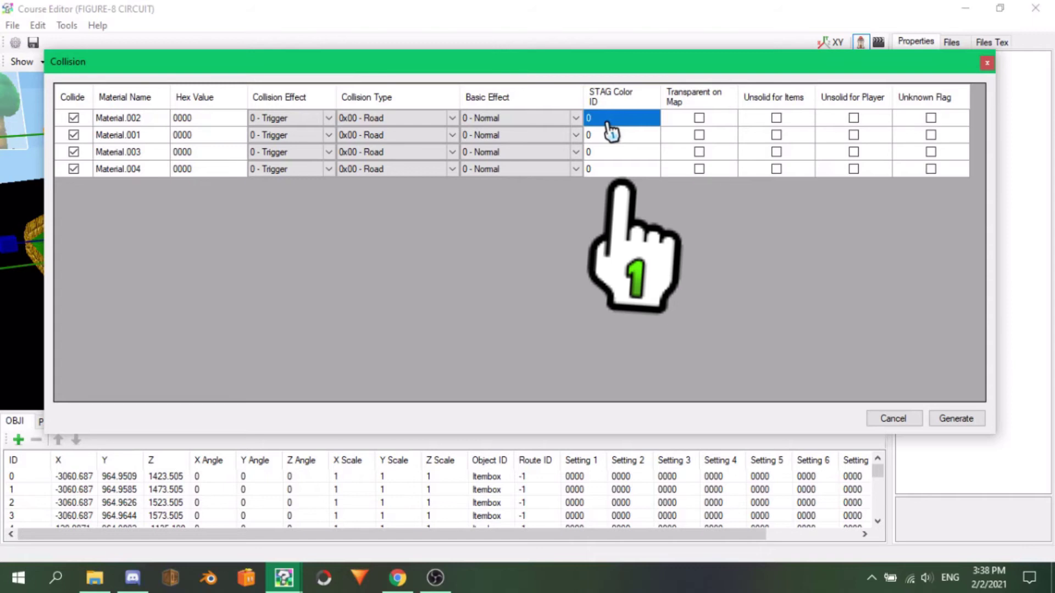
left_click(699, 119)
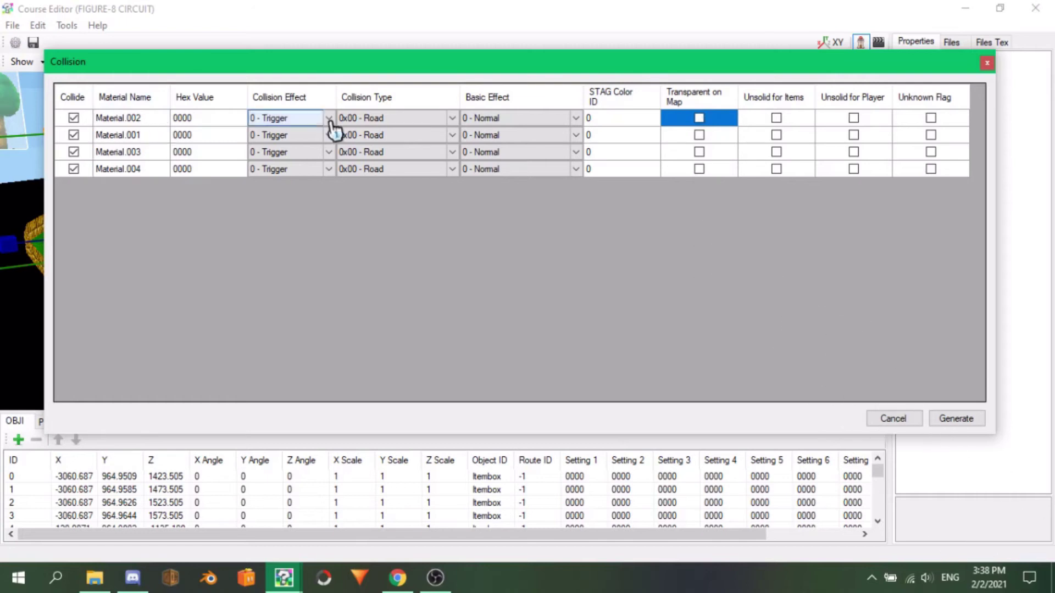
Step: Reopen the tutorial project from the desktop in Blender and inspect the Plane's materials to match them with the Course Editor's collision list
left_click(144, 120)
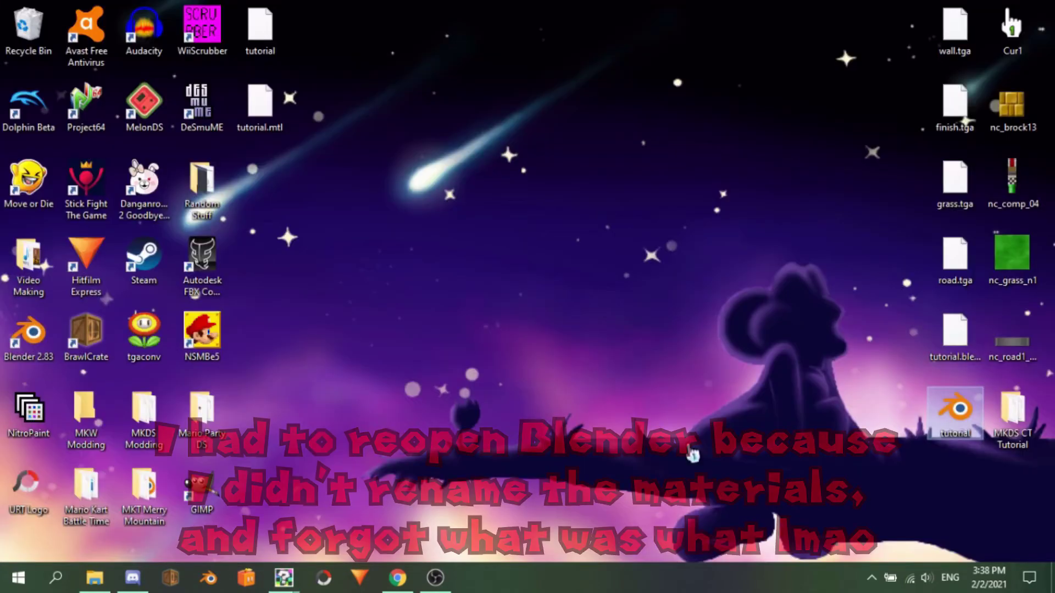
left_click(941, 412)
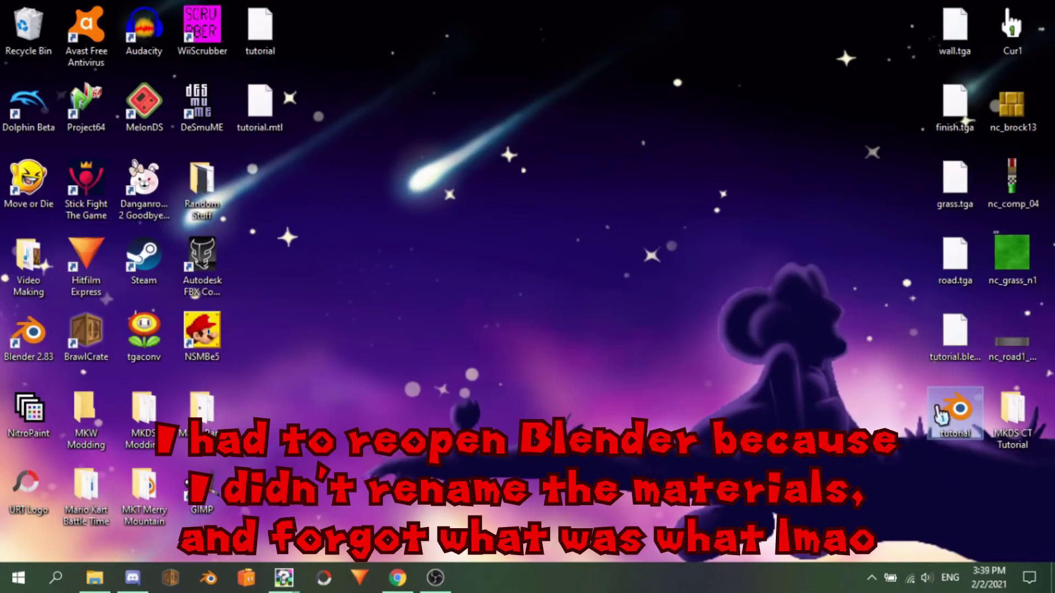
double_click(941, 412)
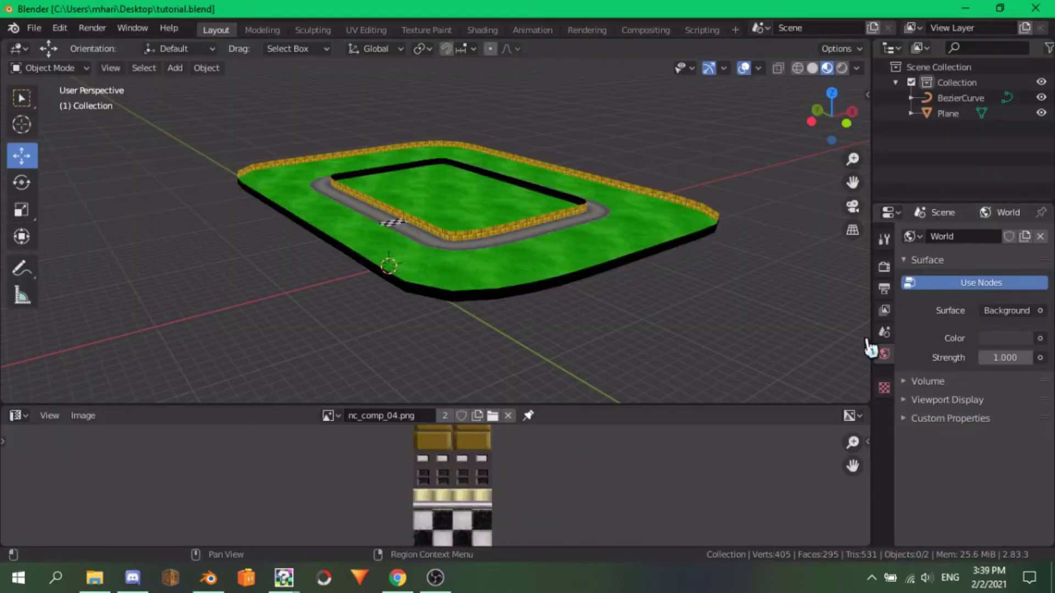
left_click(358, 173)
left_click(883, 512)
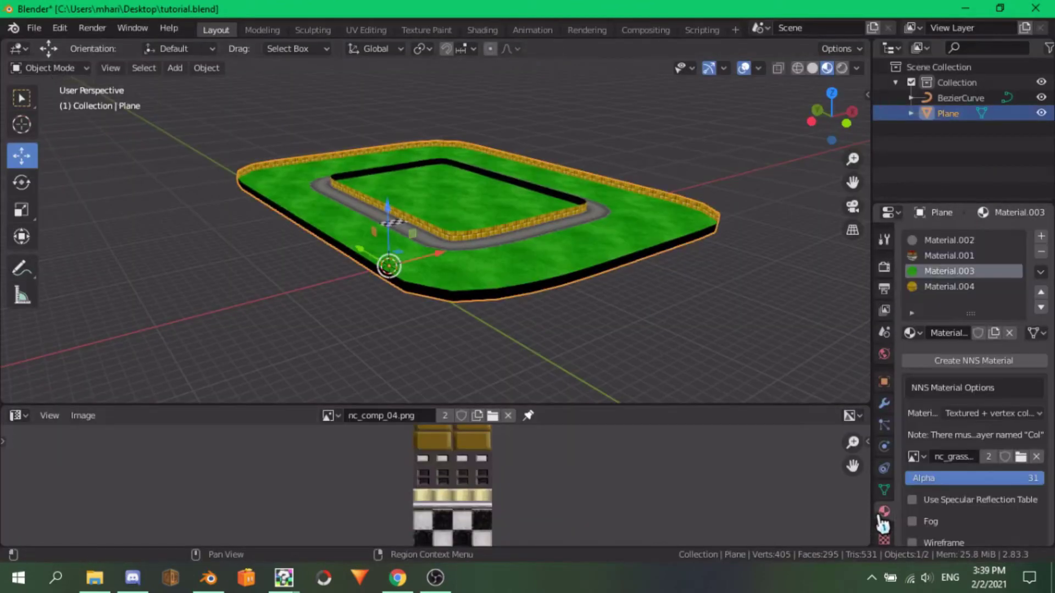
left_click(934, 255)
left_click(937, 240)
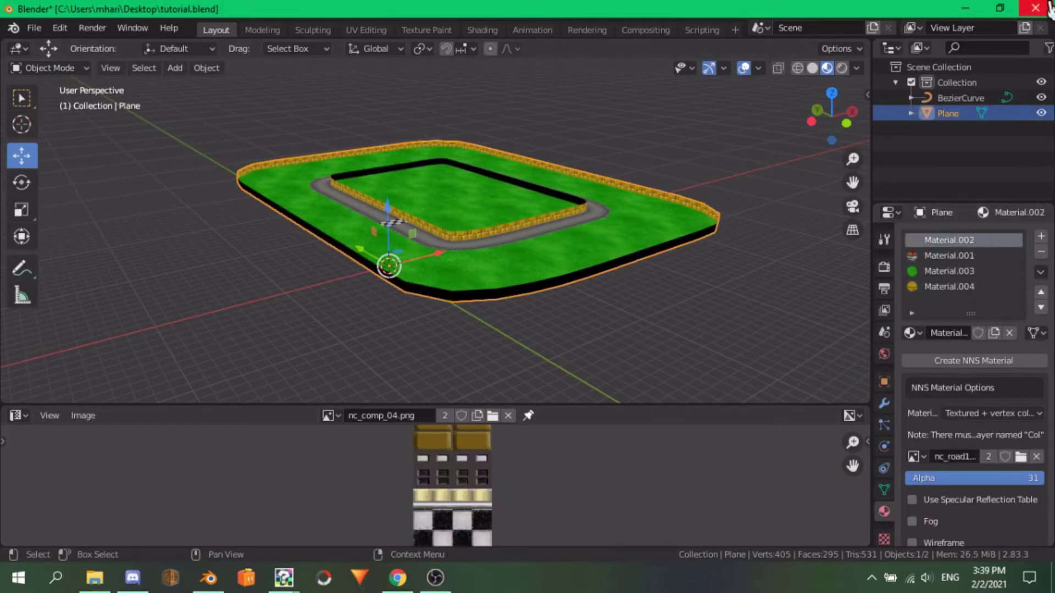
mouse_move(283, 578)
left_click(438, 506)
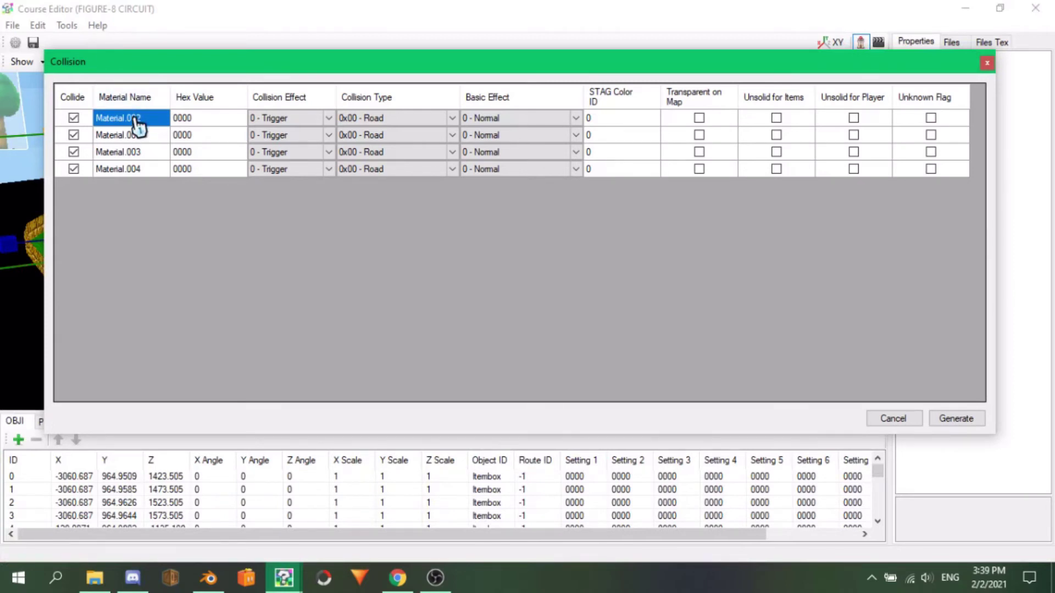
mouse_move(208, 578)
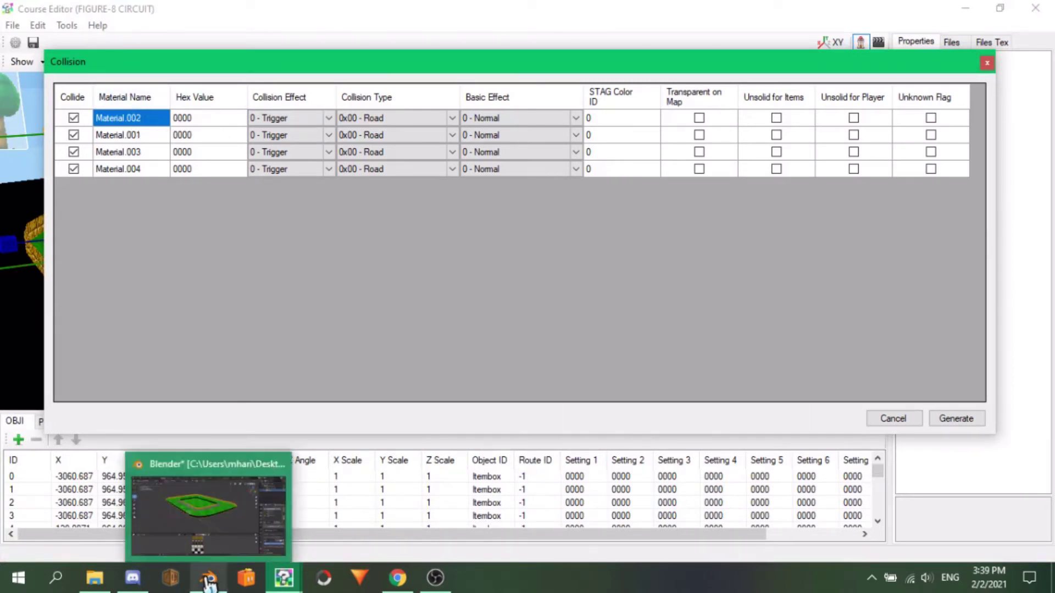
left_click(222, 503)
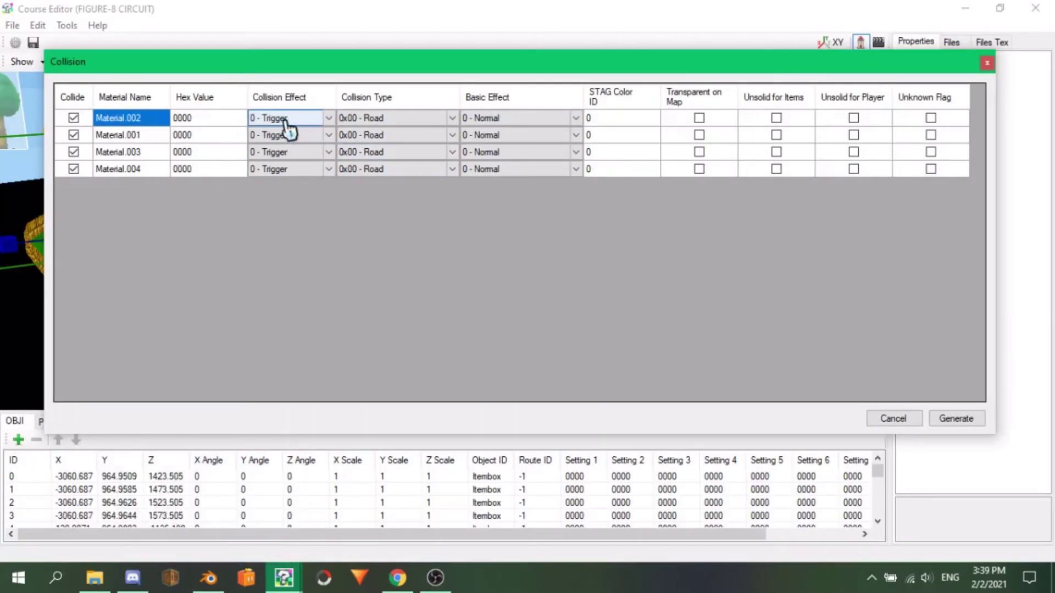
Step: Set the Collision Effect of Material.002 and Material.001 to 2 - Solid Surface
left_click(308, 121)
left_click(306, 126)
left_click(288, 156)
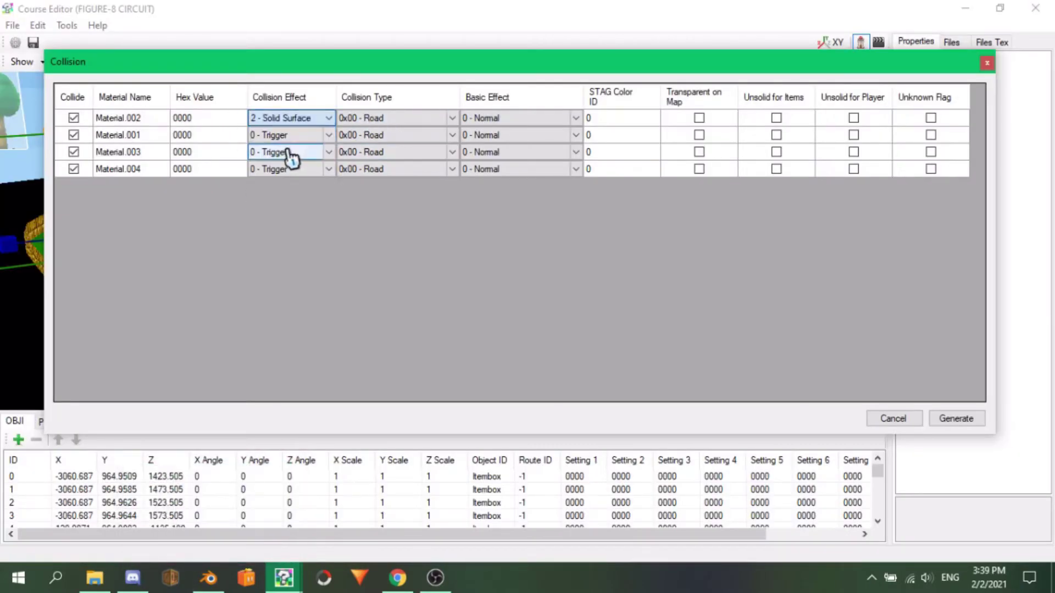
left_click(294, 139)
left_click(288, 137)
left_click(289, 173)
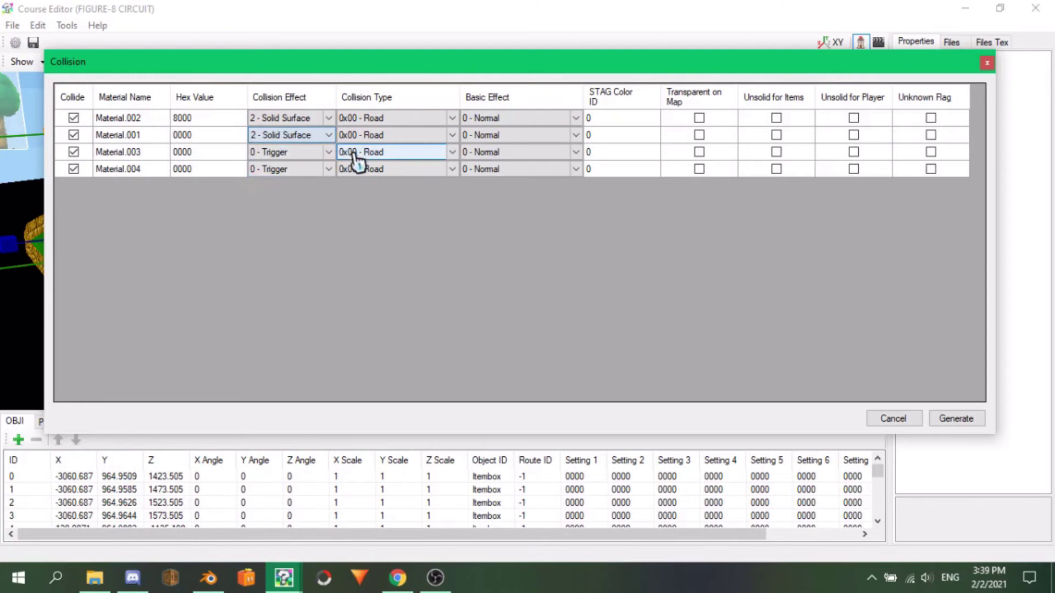
Step: Set the Basic Effect of Material.001 to 3 - Smooth
left_click(509, 137)
left_click(492, 136)
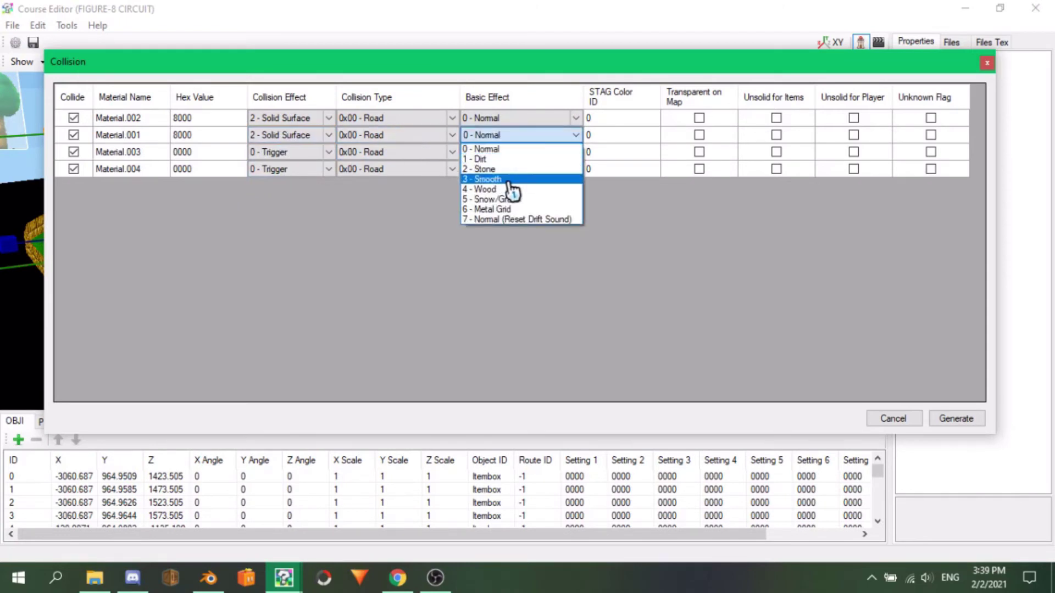
left_click(509, 182)
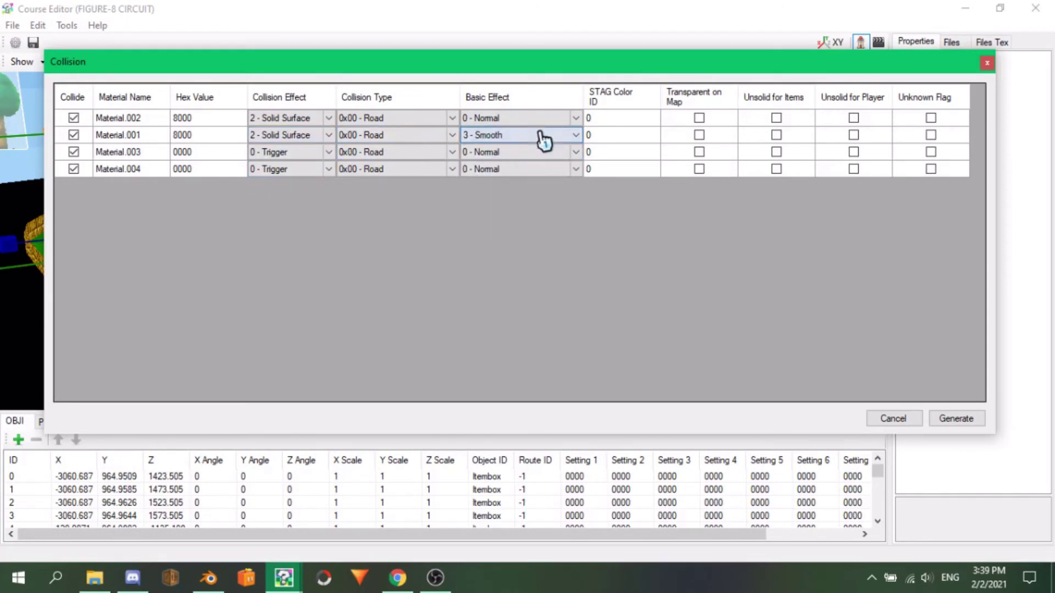
Step: Check the materials in Blender, and set Material.003 to 2 - Solid Surface, 0x03 - Off-road and 2 - Grass
left_click(208, 578)
left_click(208, 578)
left_click(290, 154)
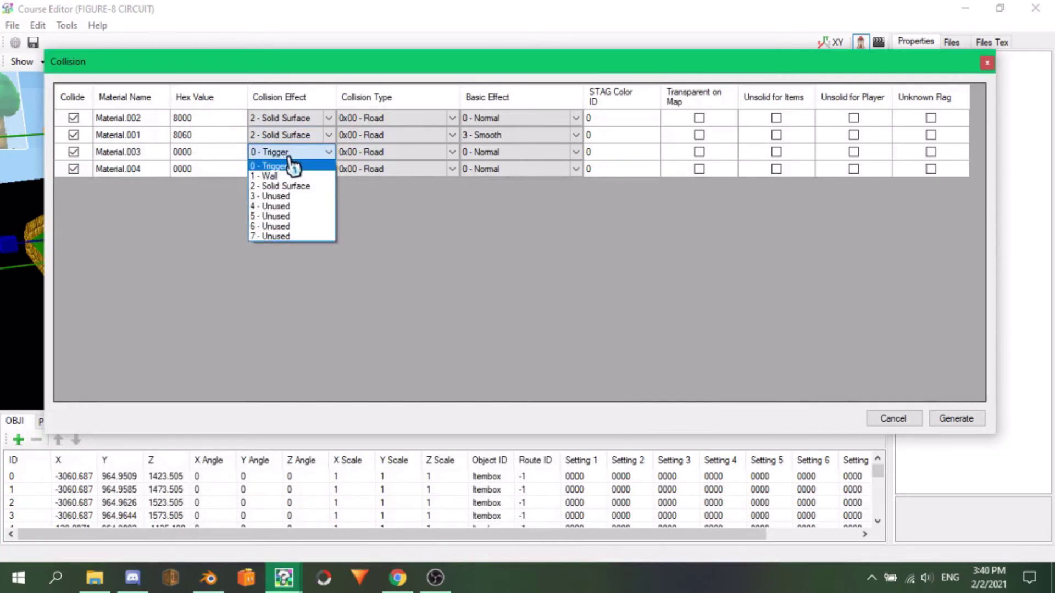
left_click(280, 186)
left_click(408, 159)
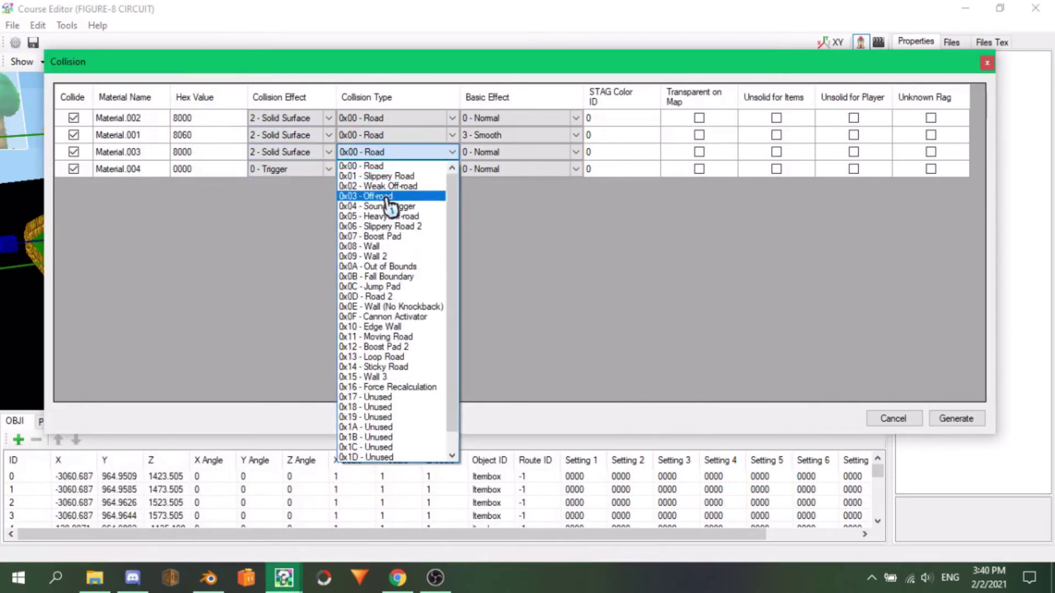
left_click(389, 196)
left_click(531, 160)
left_click(492, 186)
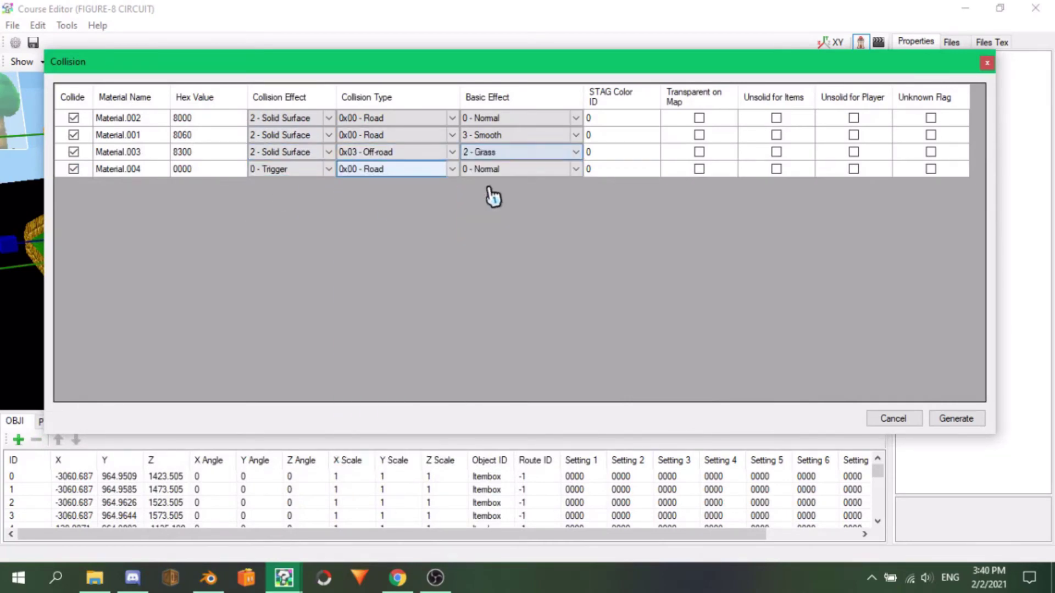
Step: Set Material.004 to 1 - Wall, 0x08 - Wall and 0 - Normal, and generate the collision
left_click(304, 171)
left_click(275, 207)
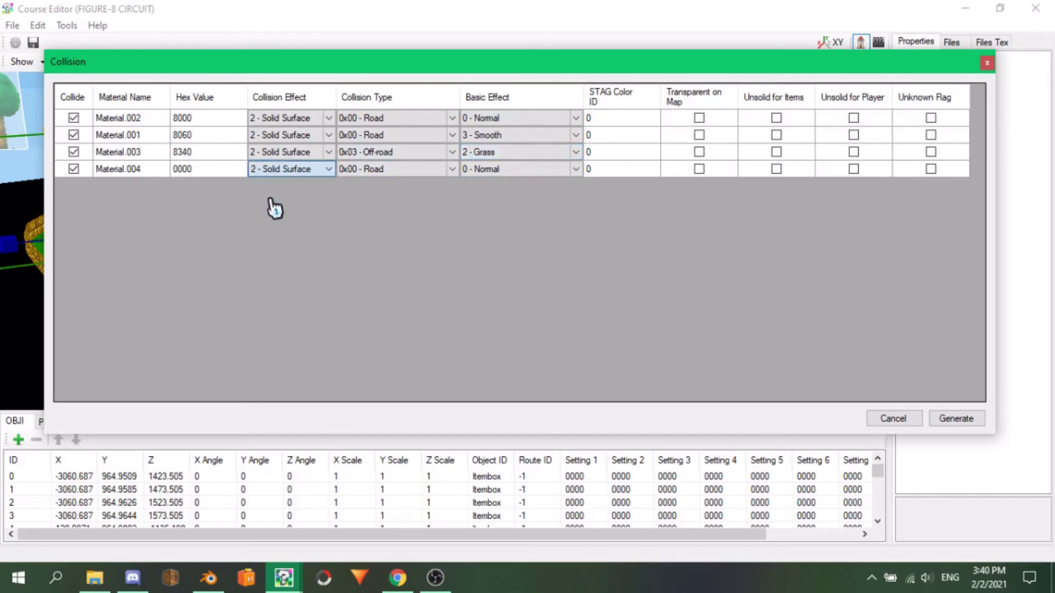
scroll(282, 179, "up", 1)
left_click(424, 172)
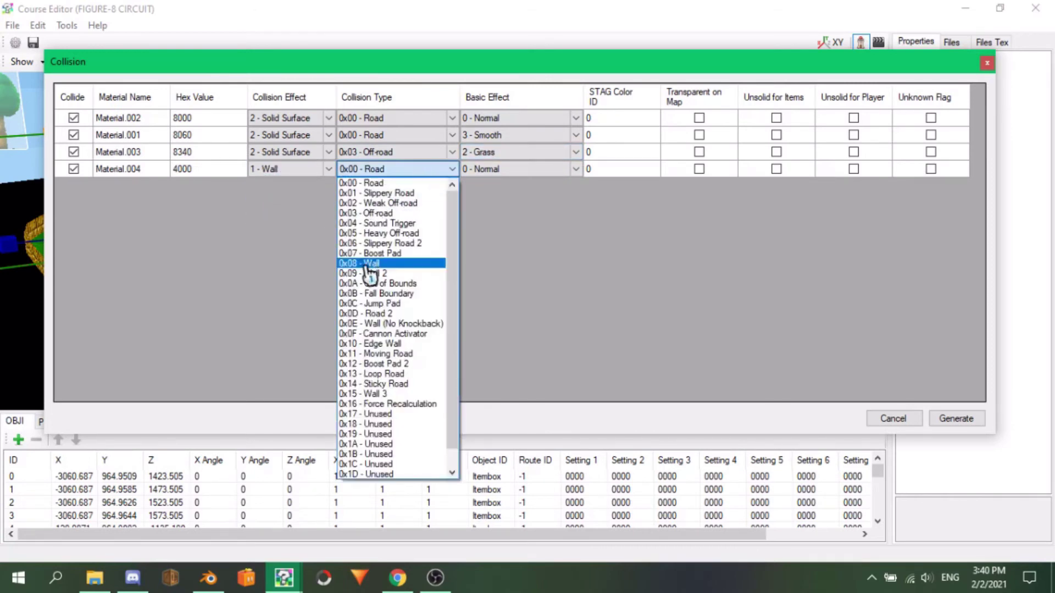
left_click(367, 266)
left_click(537, 171)
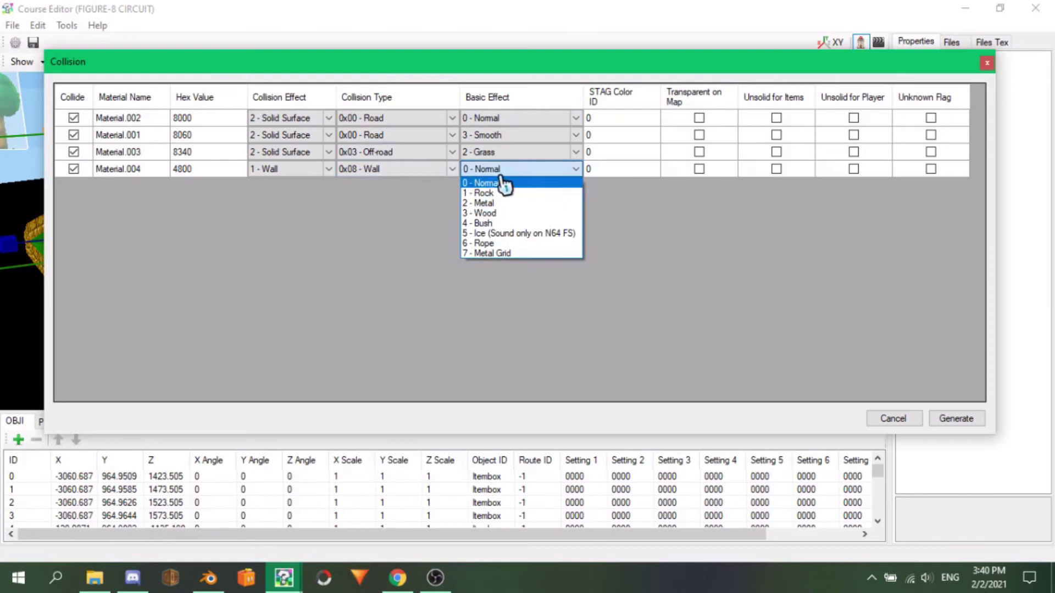
left_click(489, 182)
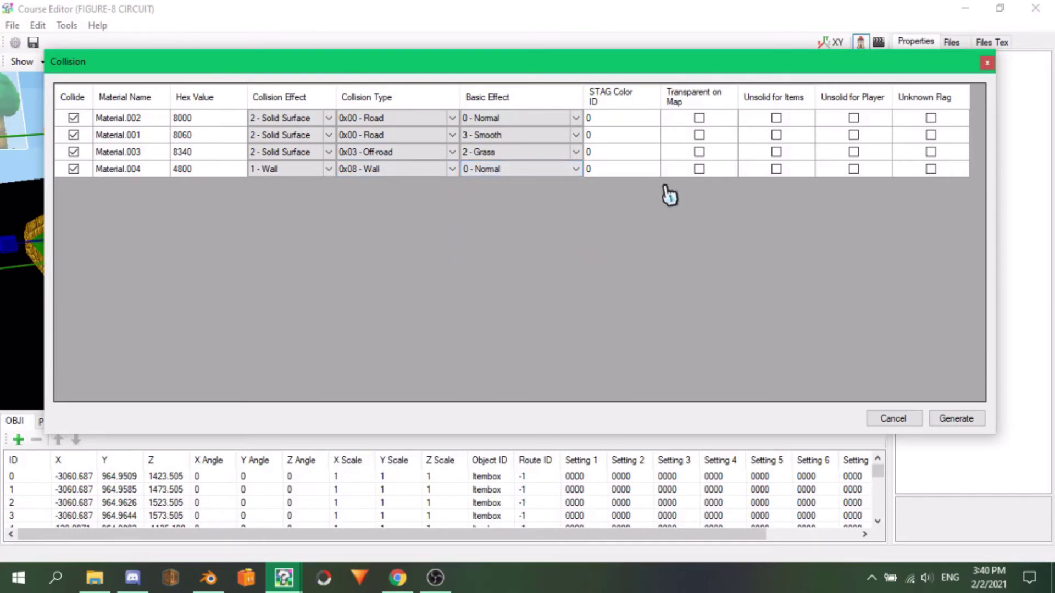
left_click(954, 420)
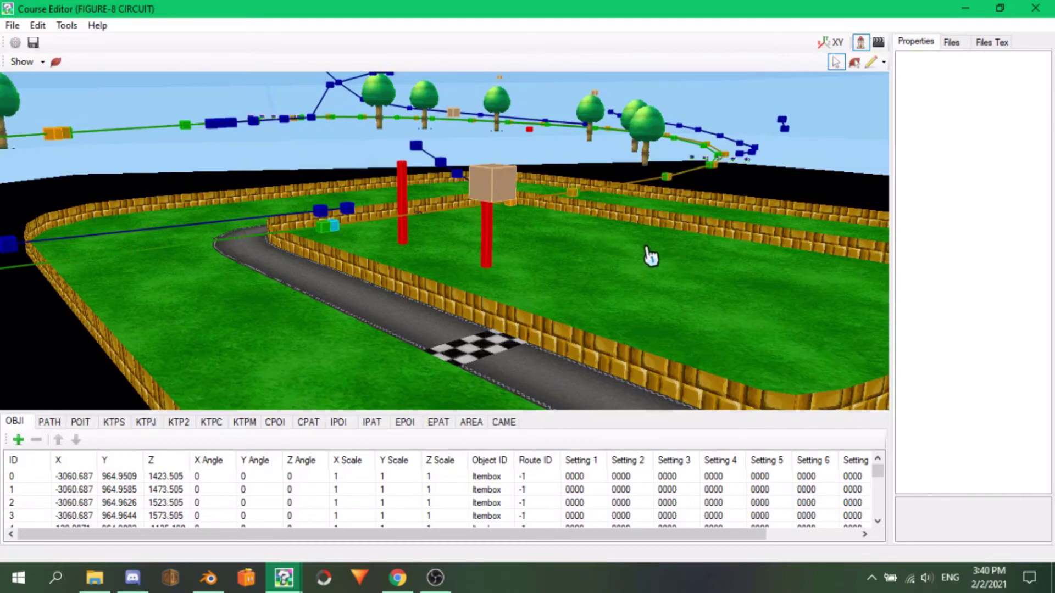
mouse_move(652, 257)
left_mouse_down()
mouse_move(589, 266)
mouse_move(631, 259)
left_mouse_up()
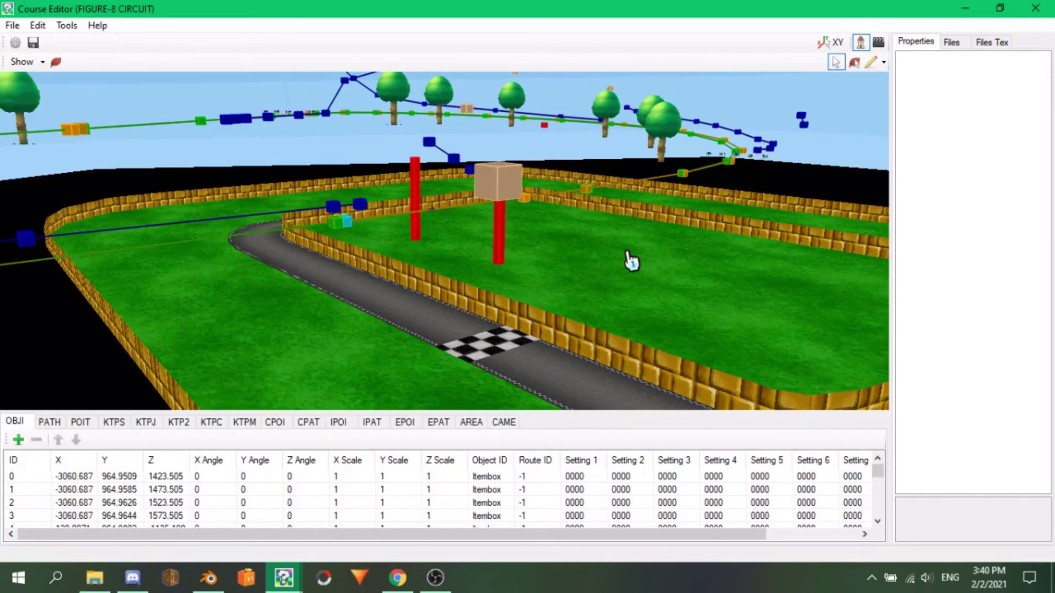
Step: Check the generated collision over the track model, hide it again and save the course
left_click(56, 64)
left_click_drag(337, 266, 483, 263)
left_click(56, 61)
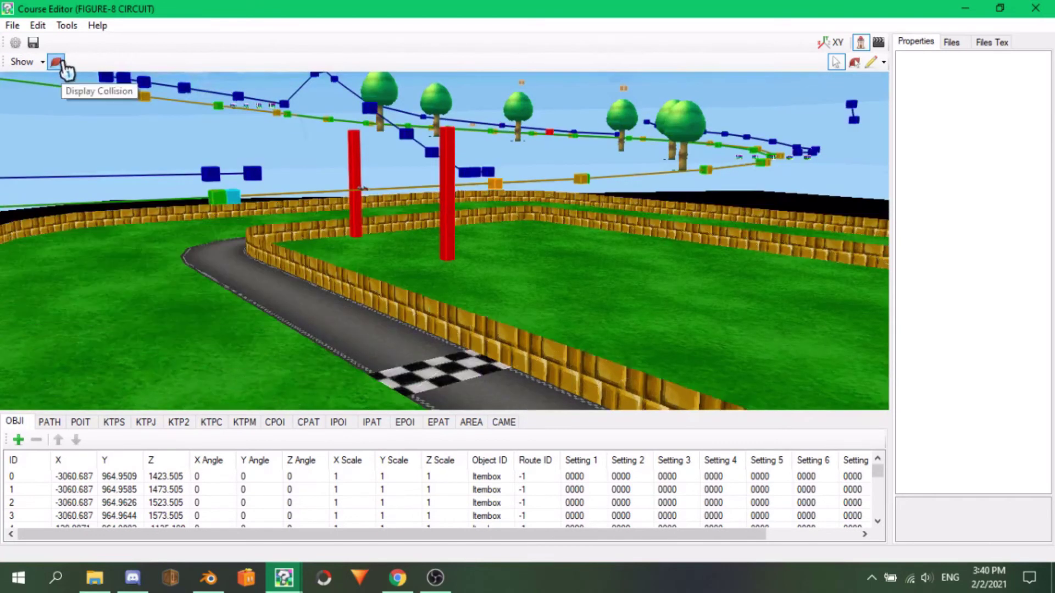
left_click(38, 42)
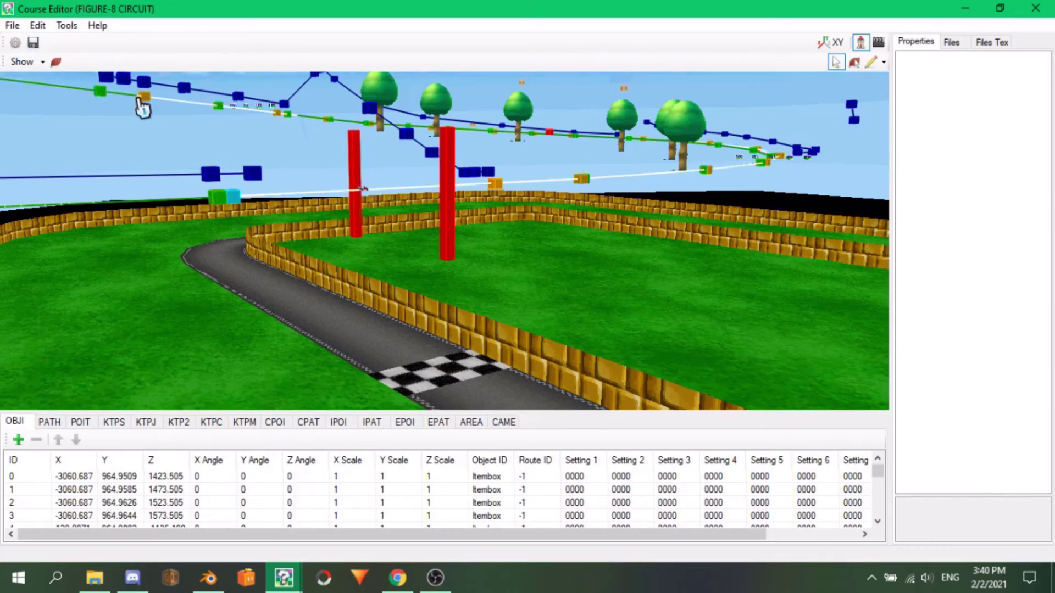
Step: Switch from 3D to the top-down view and move the start position onto the checkered finish line, at about X 3.37 and Z 90.7
left_click(862, 44)
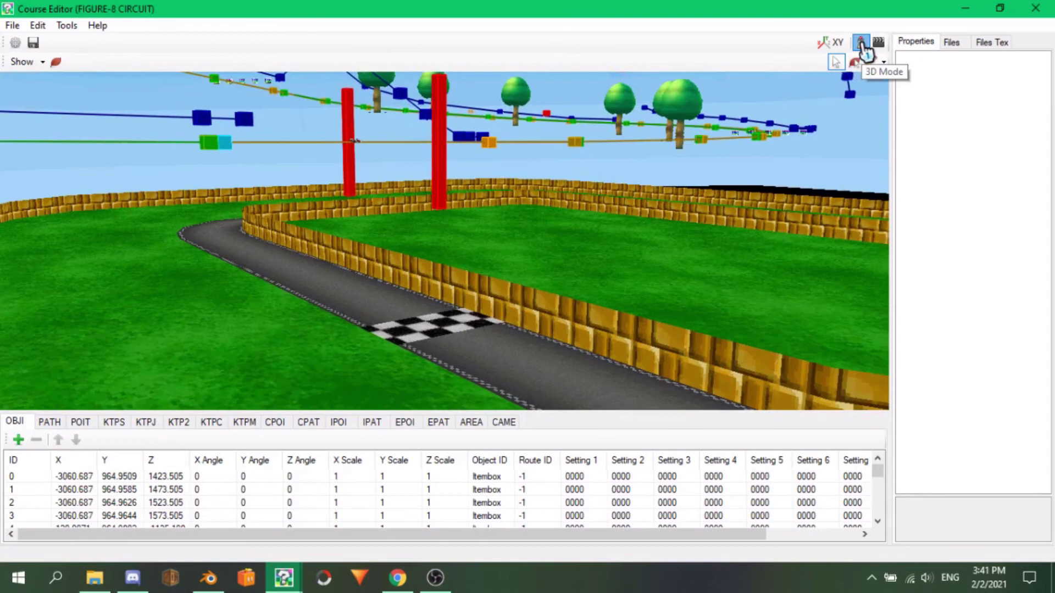
left_click(861, 44)
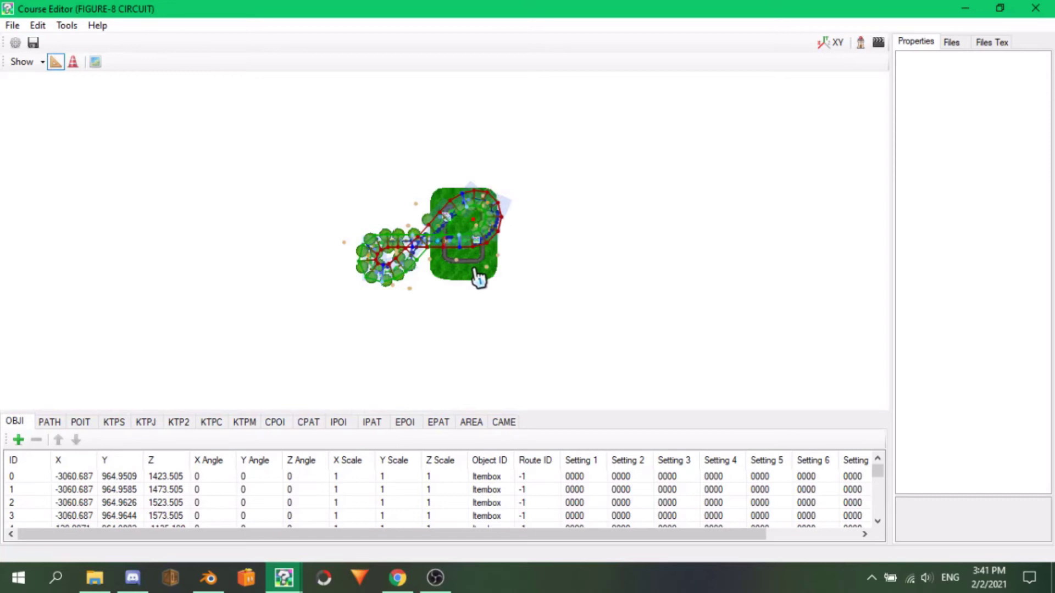
scroll(479, 279, "up", 5)
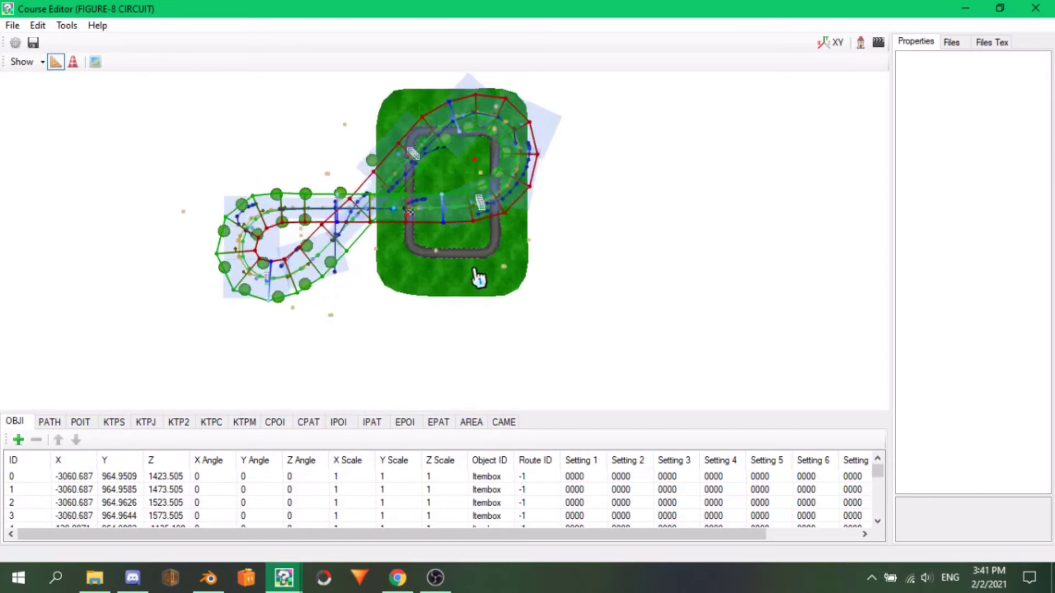
left_click_drag(405, 278, 414, 358)
scroll(414, 358, "up", 6)
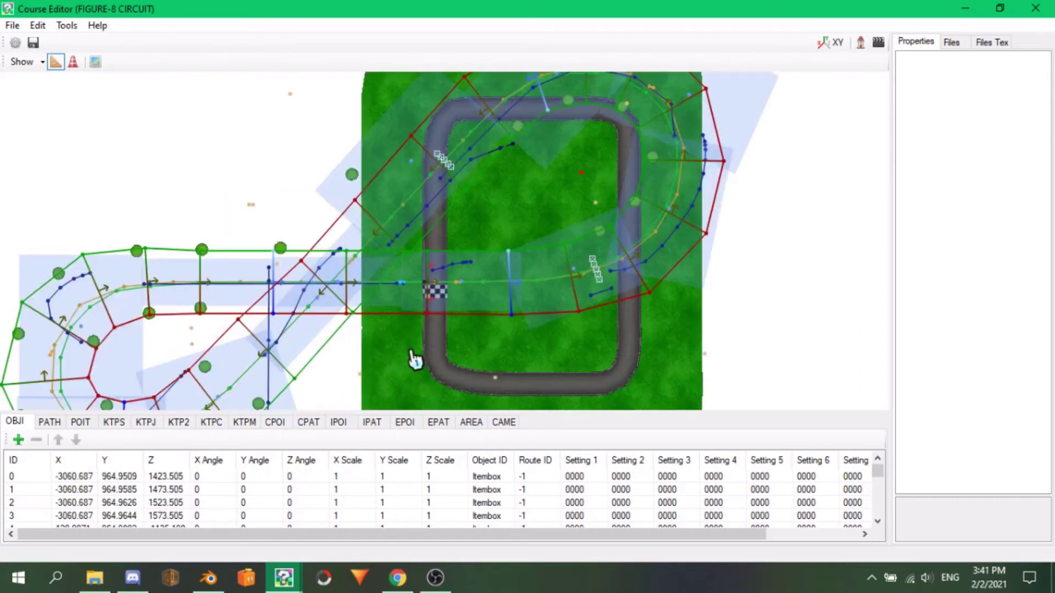
left_click(449, 206)
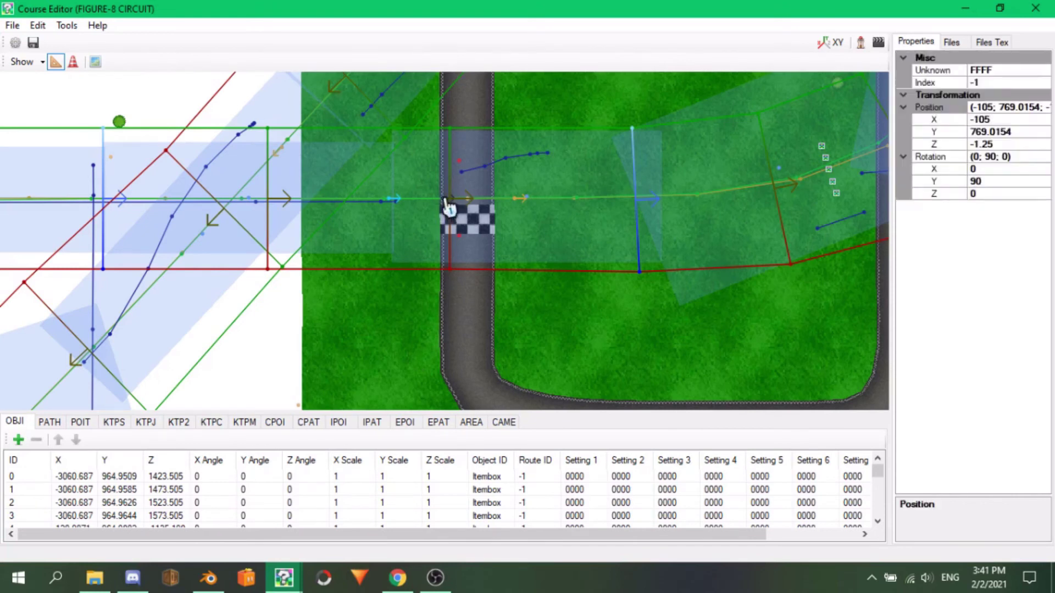
left_click_drag(448, 206, 479, 247)
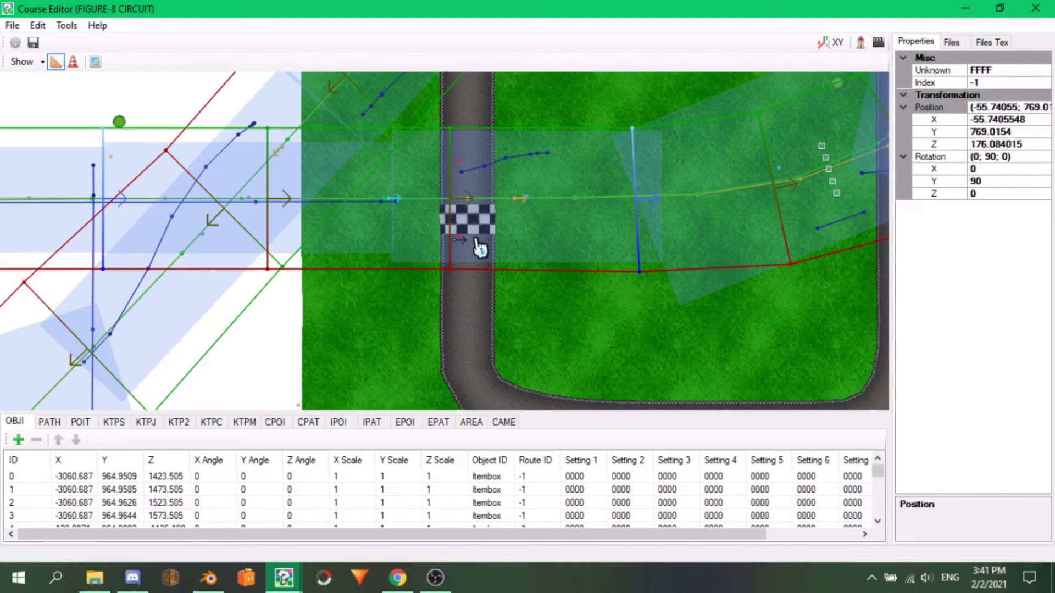
mouse_move(479, 247)
left_mouse_down()
mouse_move(471, 309)
mouse_move(472, 230)
left_mouse_up()
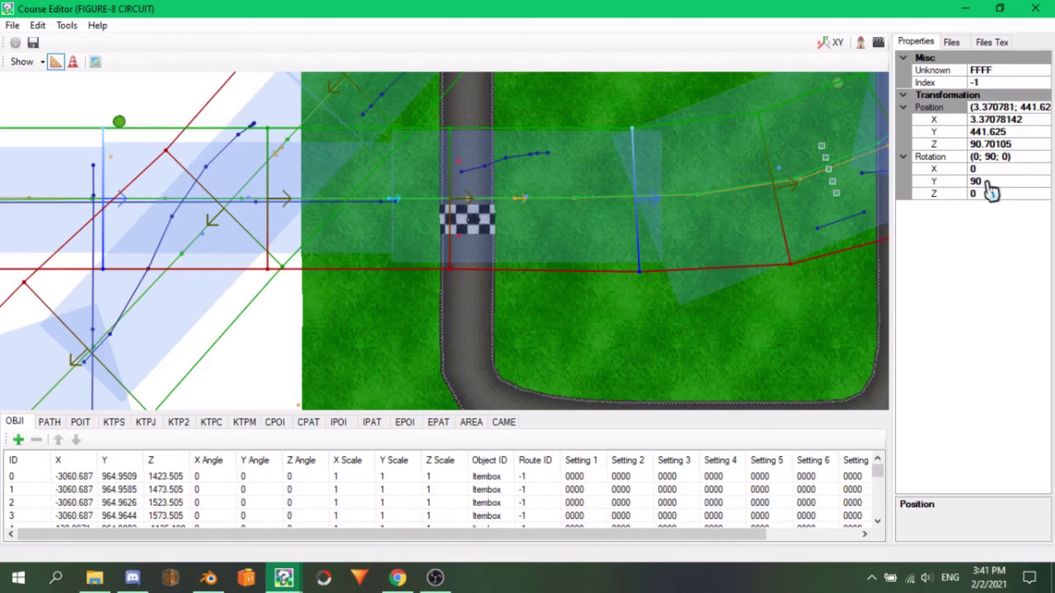
Step: Set the start position's Y rotation to 180 and save the course
left_click(988, 183)
key("BackSpace")
type("170")
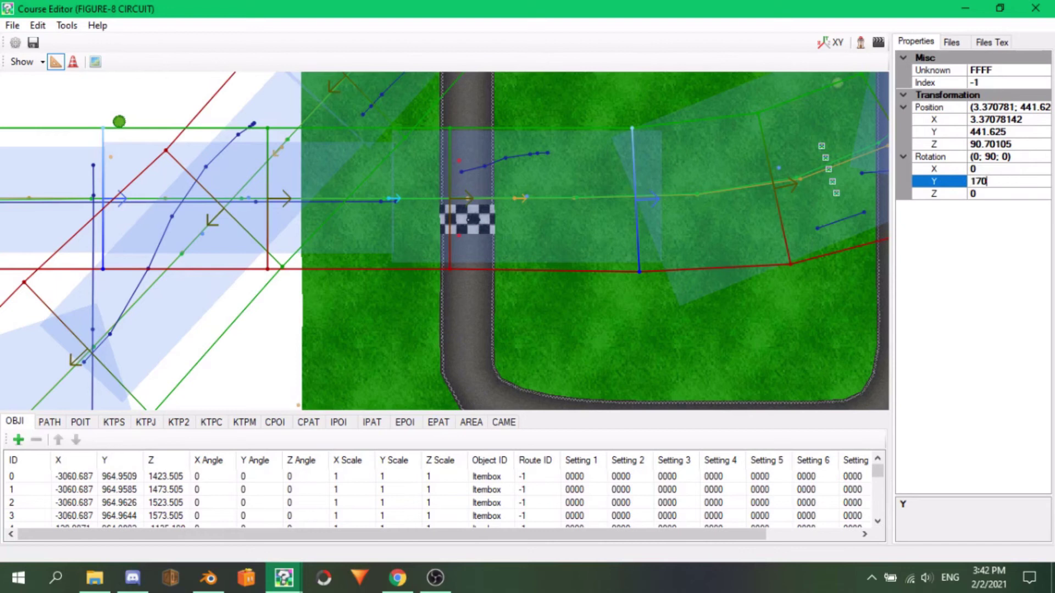
key("Return")
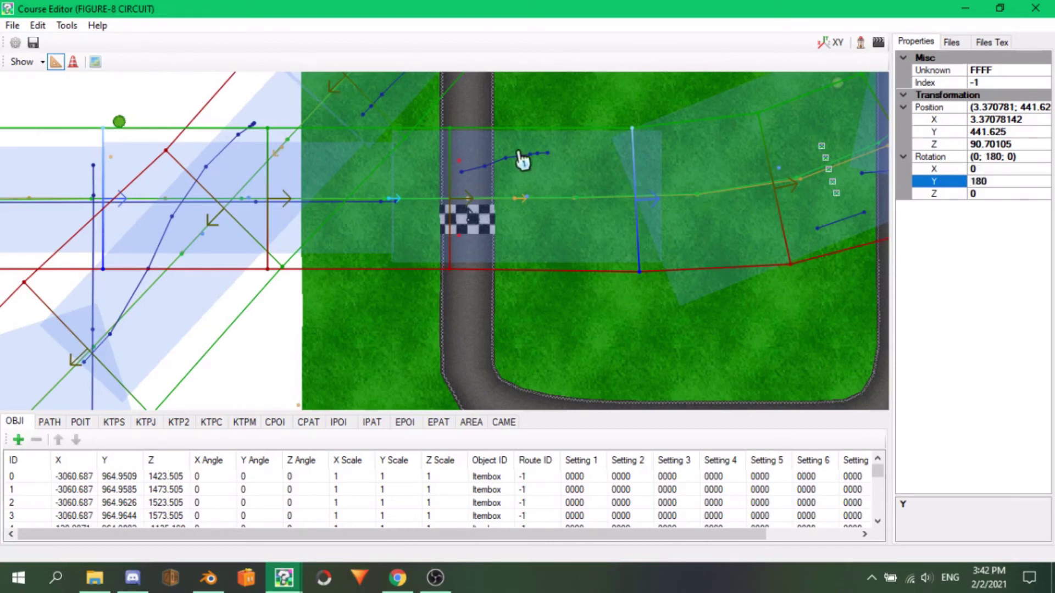
left_click(470, 228)
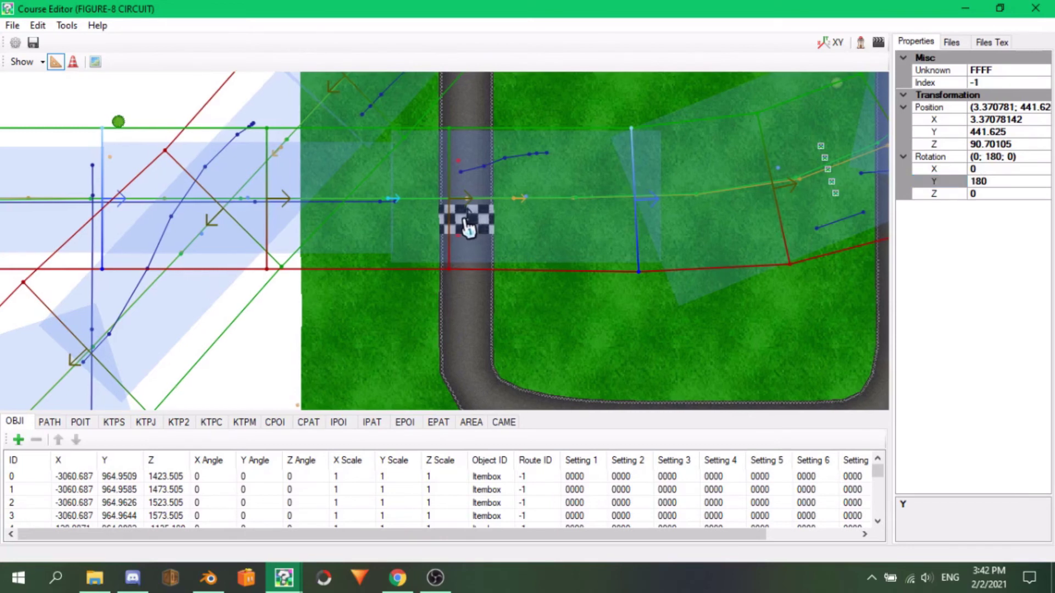
left_click(471, 228)
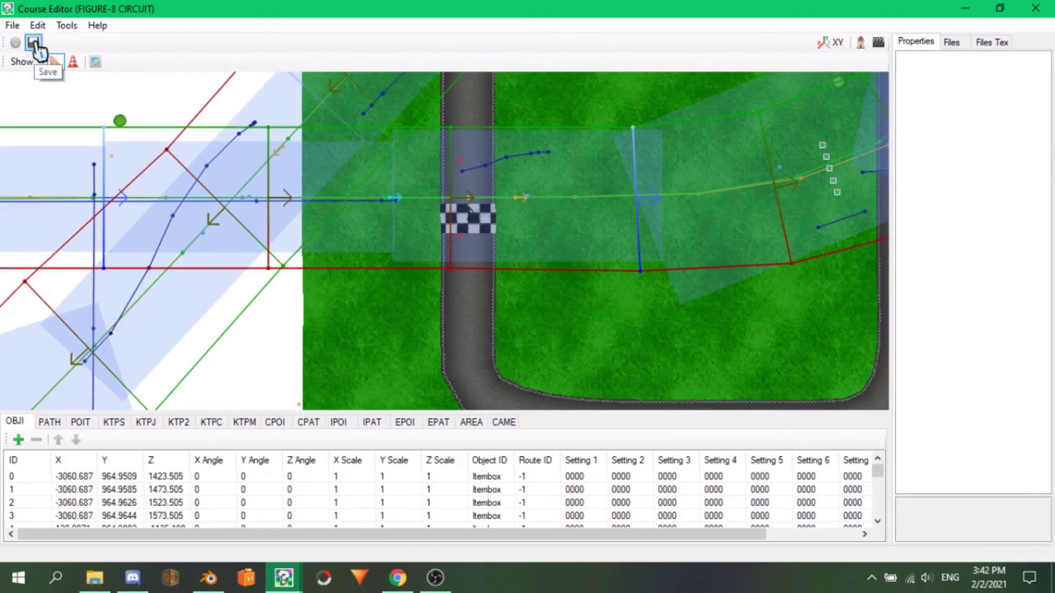
left_click(34, 47)
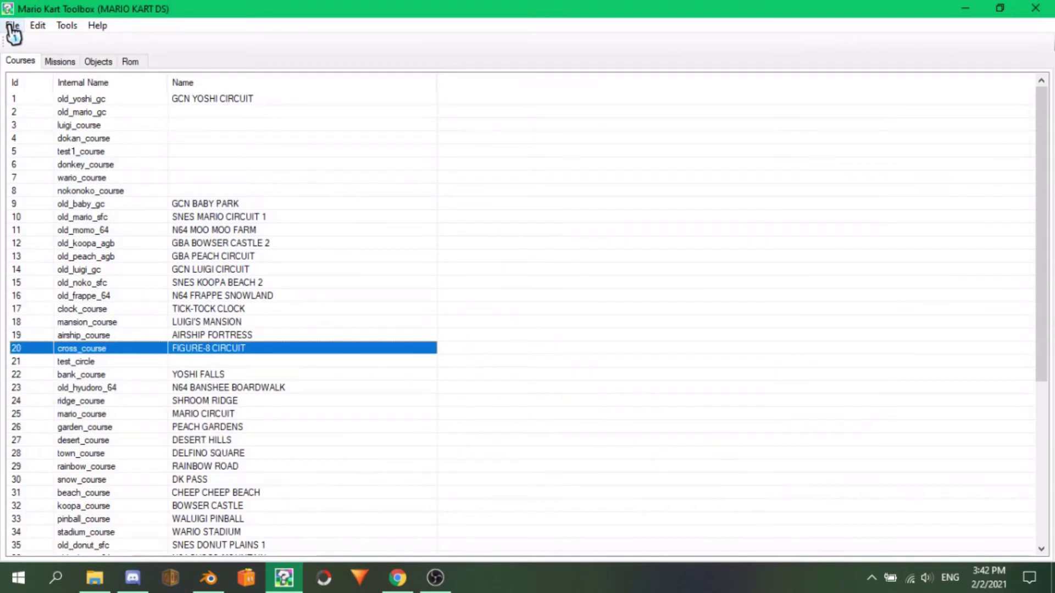
Step: Export the modified game from the main Toolbox window as an NDS ROM named tutorial on the Desktop
left_click(13, 26)
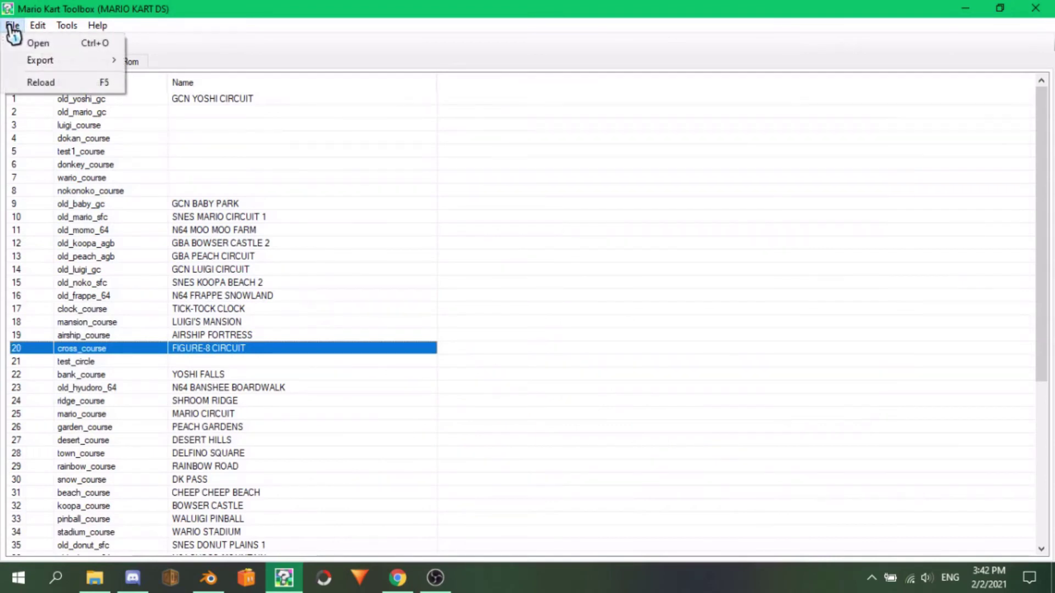
mouse_move(61, 61)
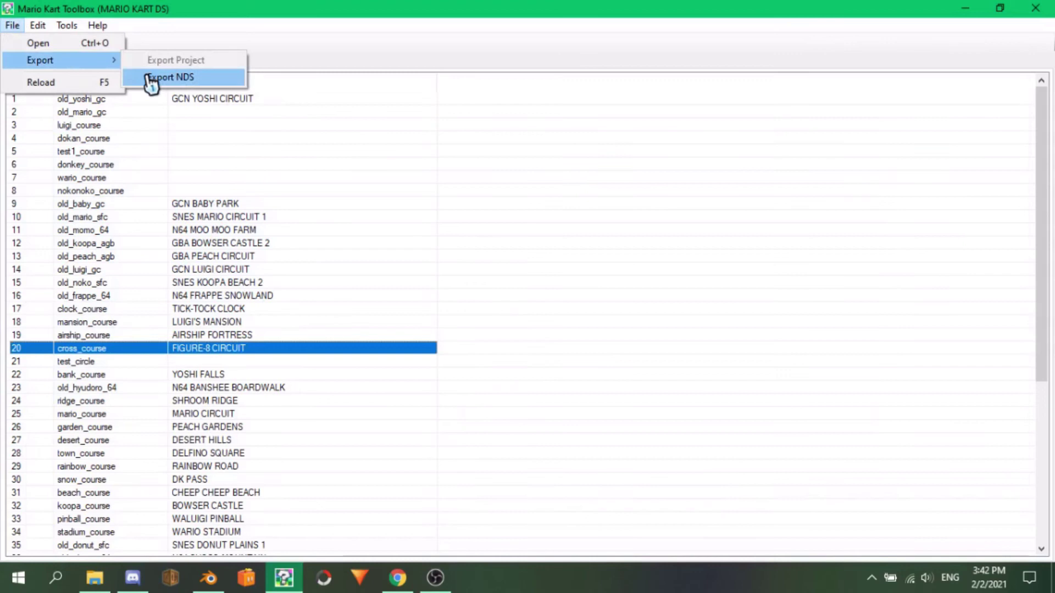
left_click(149, 78)
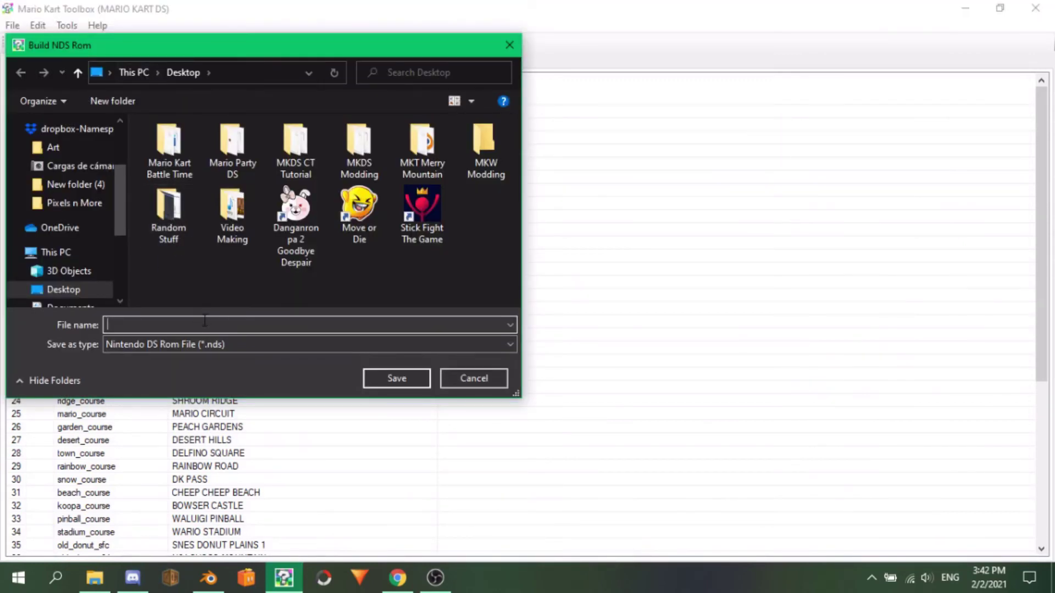
type("tutorial")
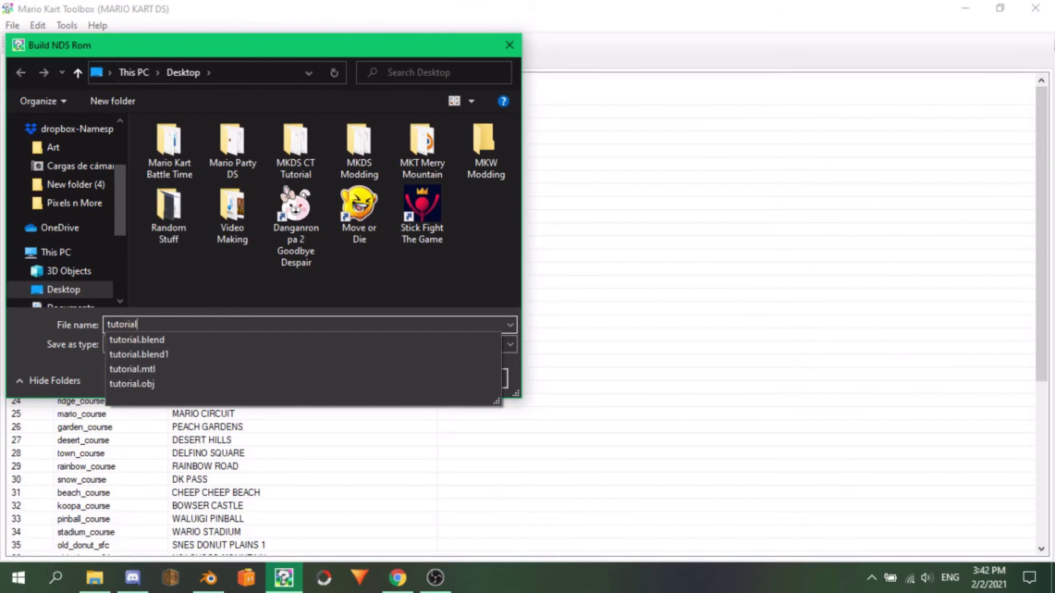
left_click(57, 351)
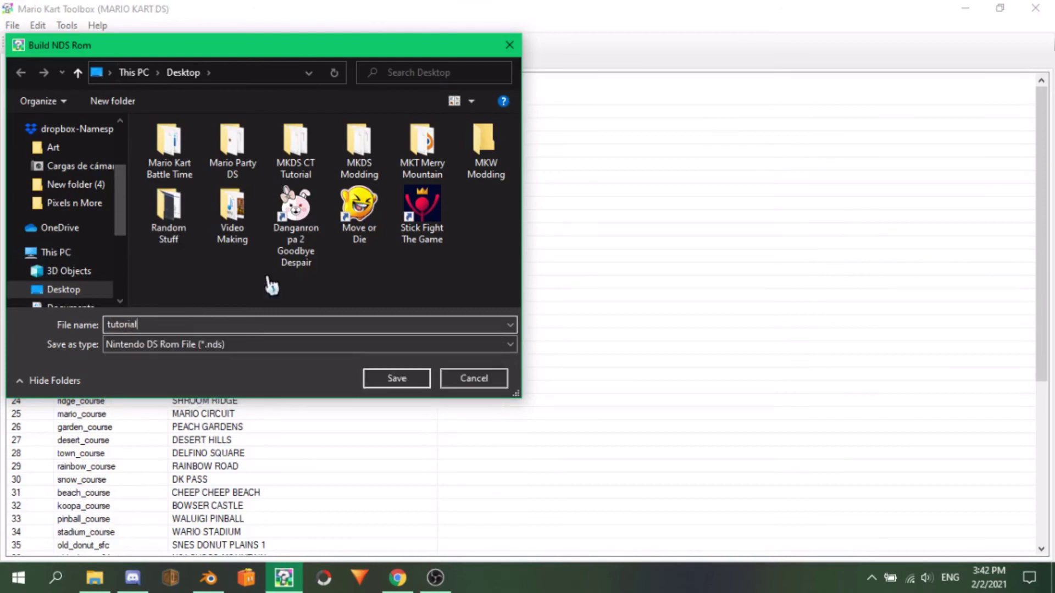
left_click(392, 393)
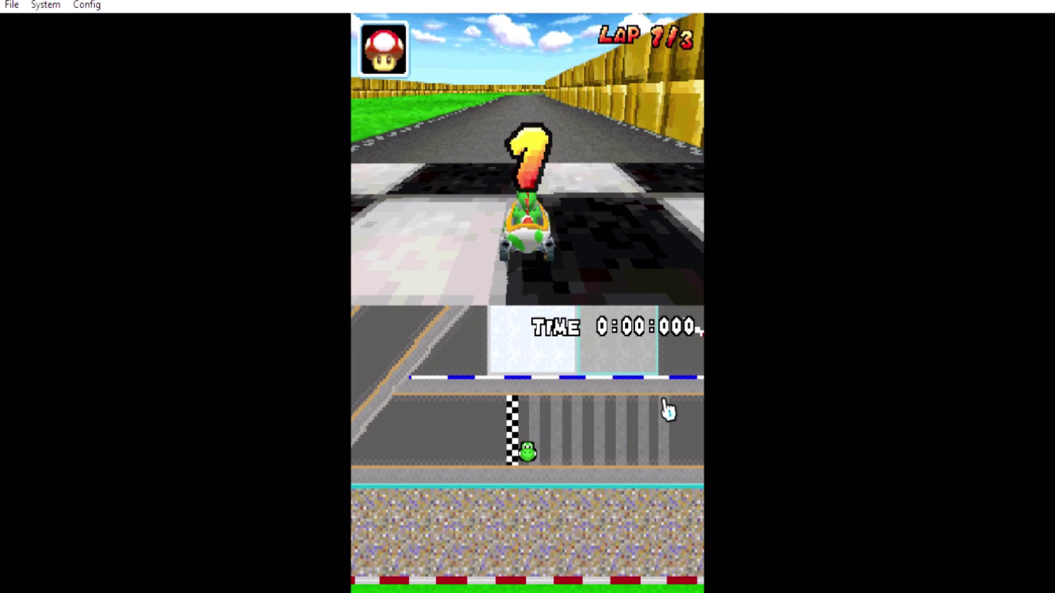
Step: Test-drive the custom track in the DS emulator, steering the kart left along the road from the start line
key("Left")
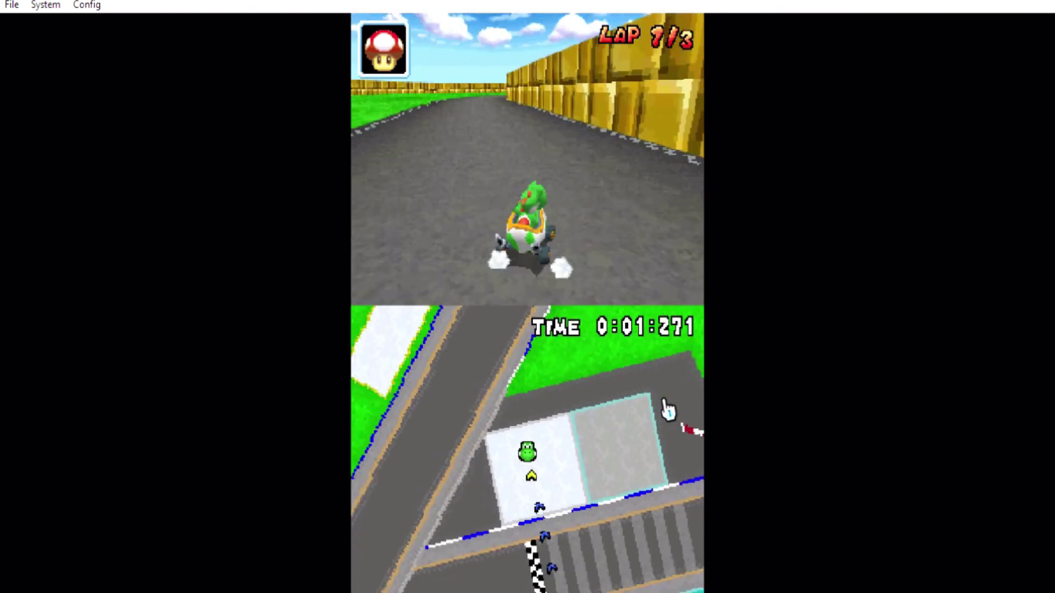
key("Left")
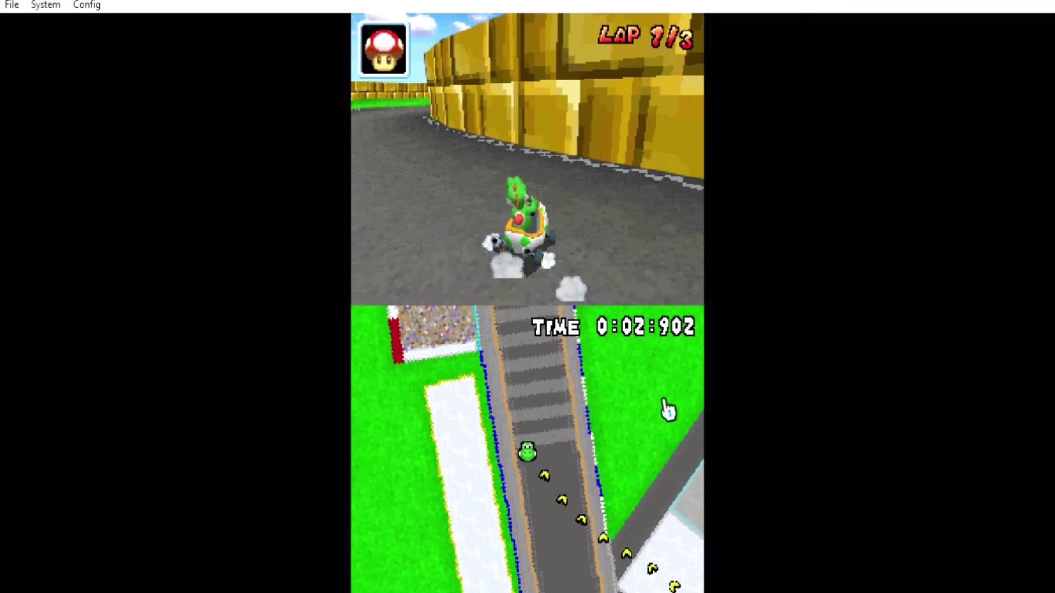
key("Left")
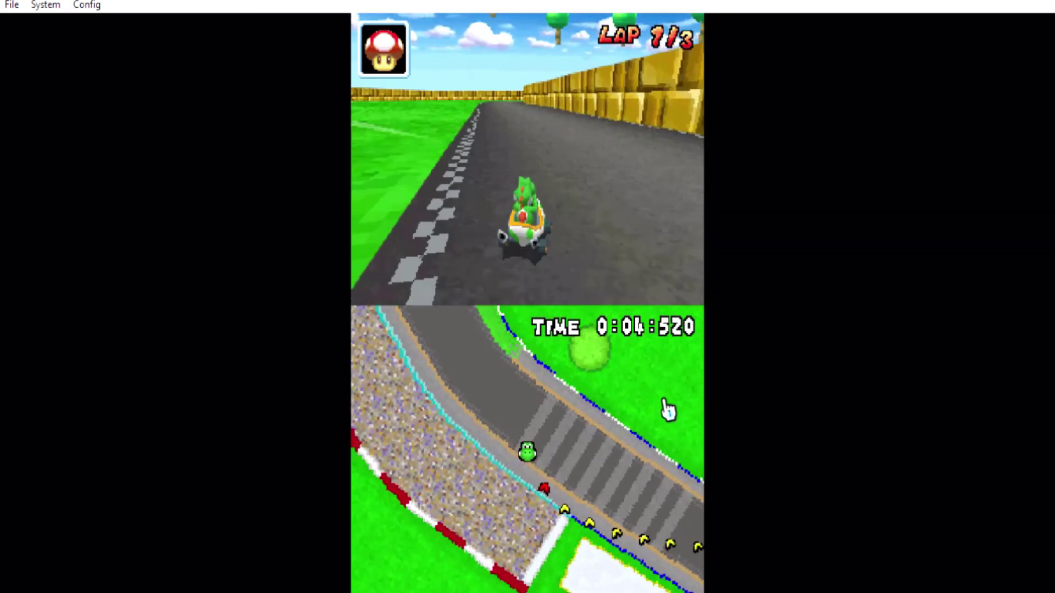
key("Left")
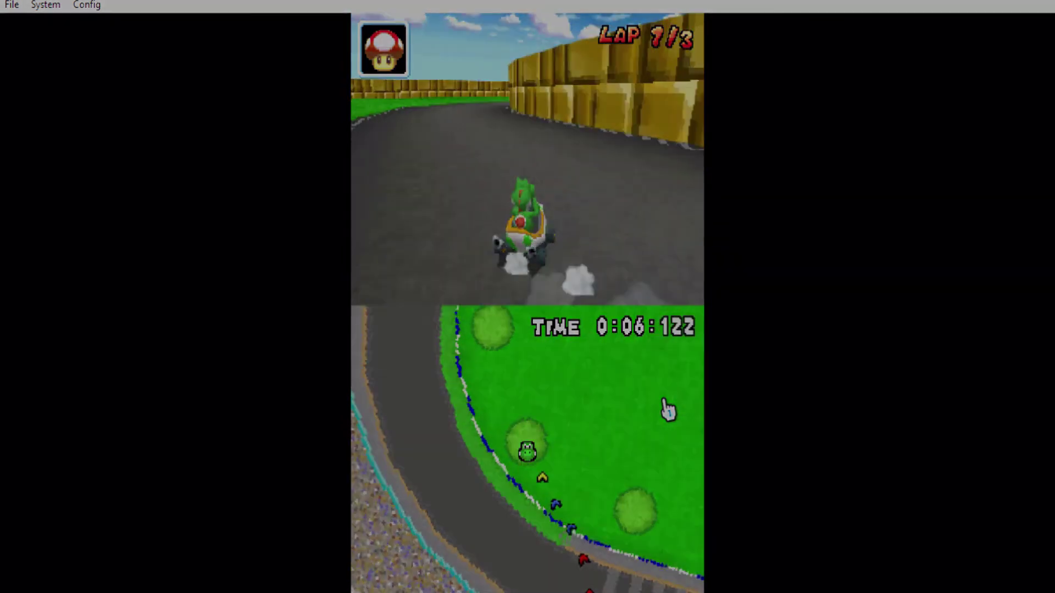